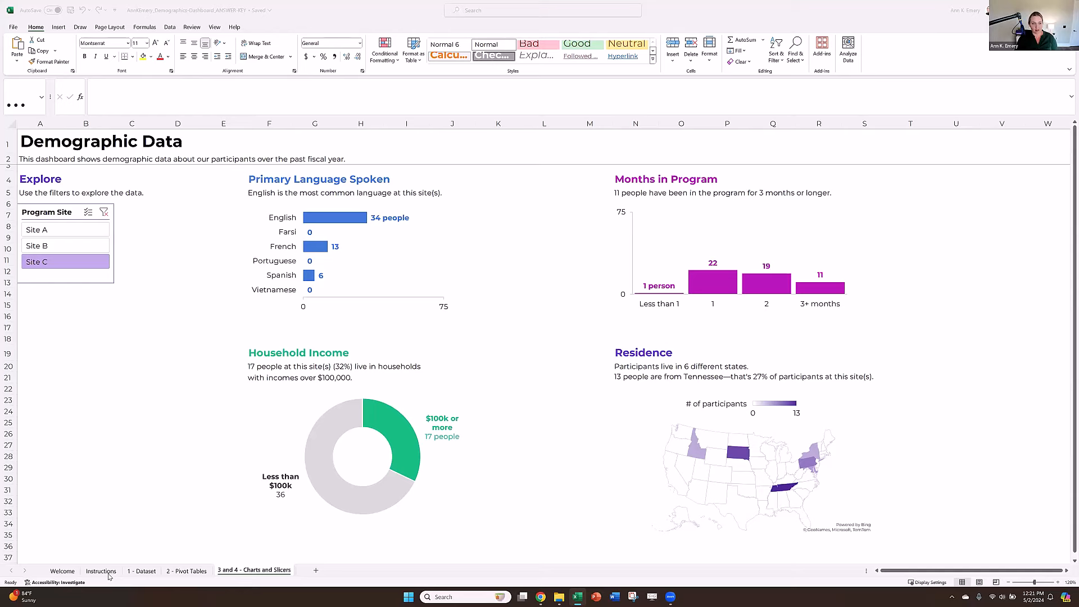
Step: Open the Instructions sheet and enlarge its opening section from the first row for reading
left_click(109, 575)
scroll(747, 418, "up", 8)
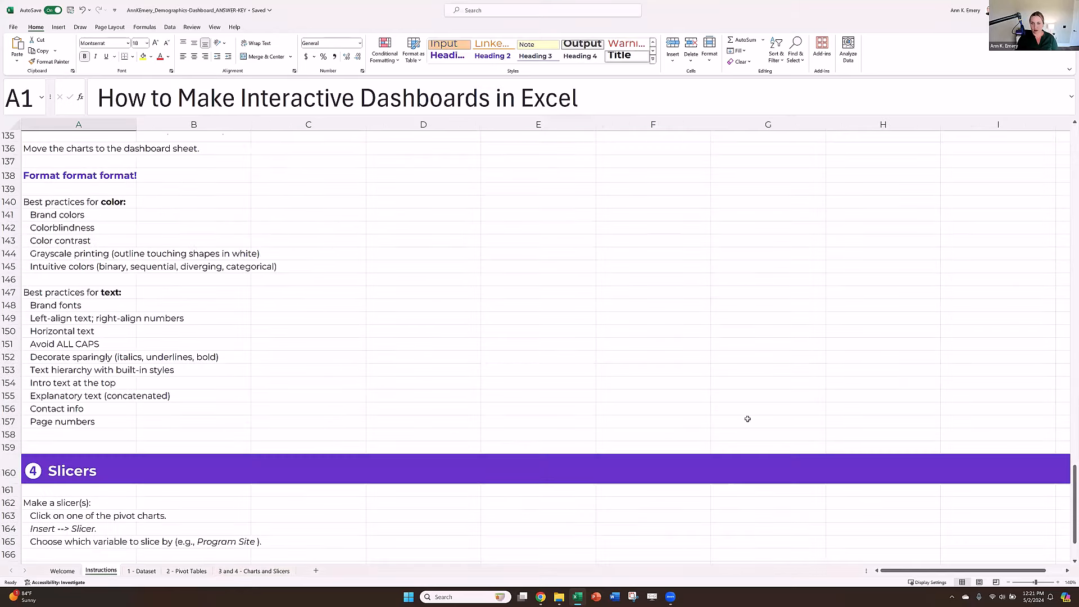
scroll(748, 419, "up", 20)
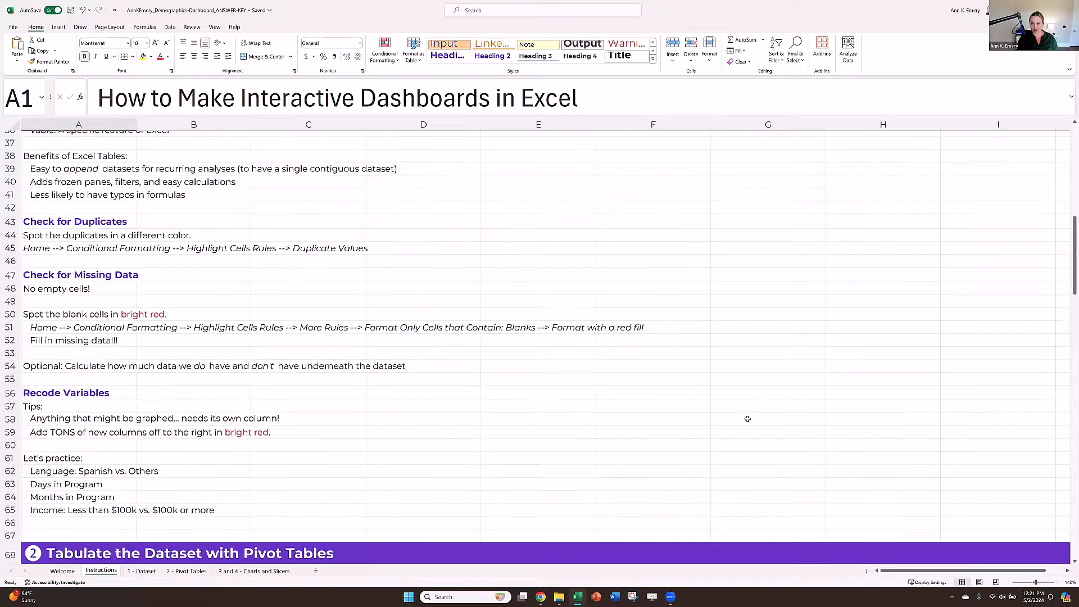
scroll(747, 418, "up", 7)
scroll(747, 419, "up", 5)
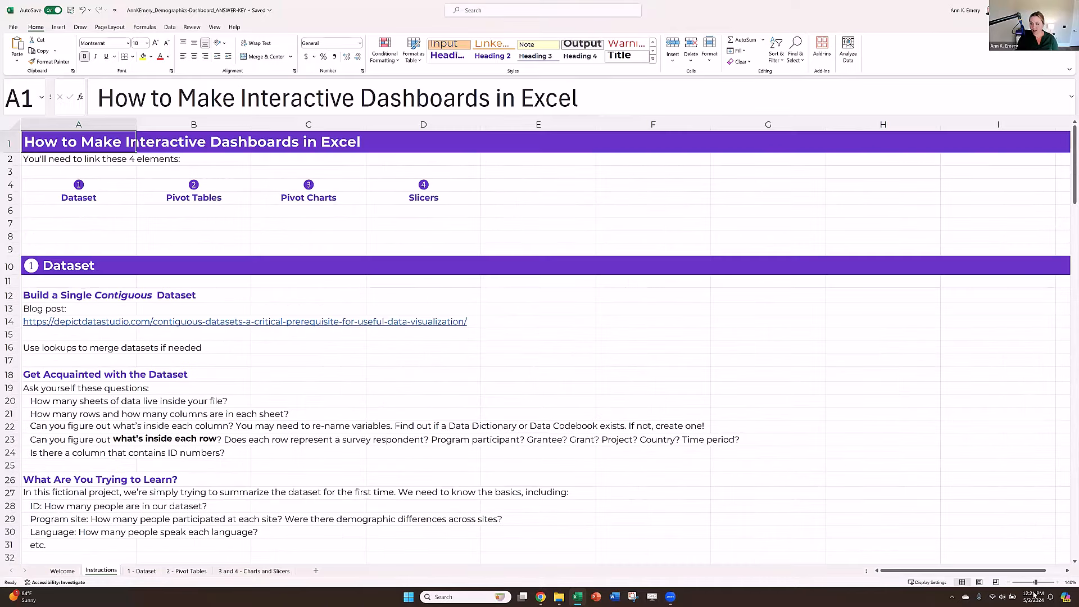
left_click(1056, 582)
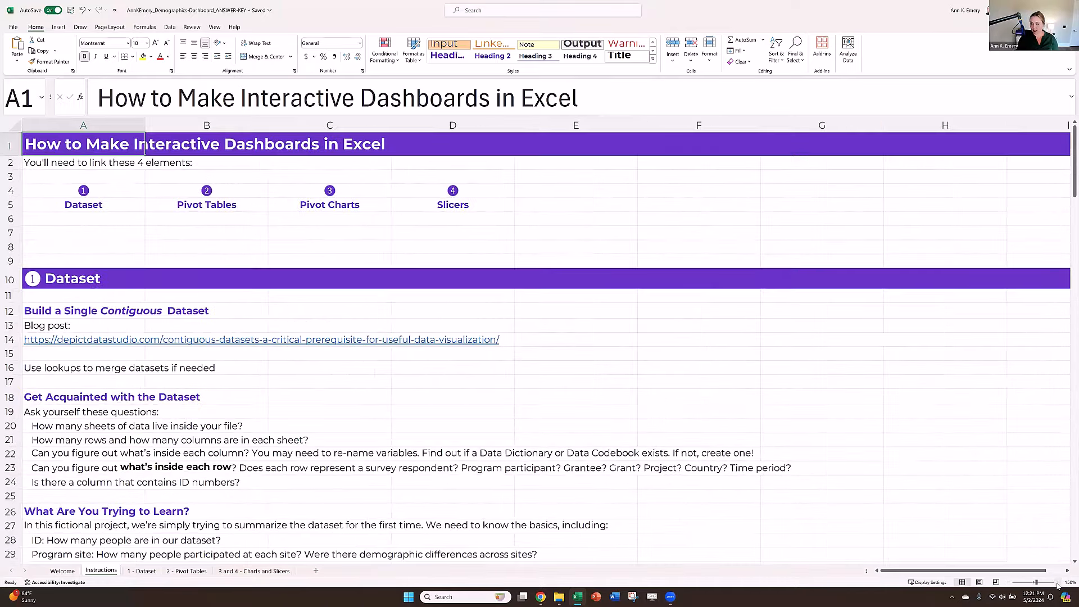
left_click(1056, 582)
scroll(465, 329, "up", 2, "ctrl")
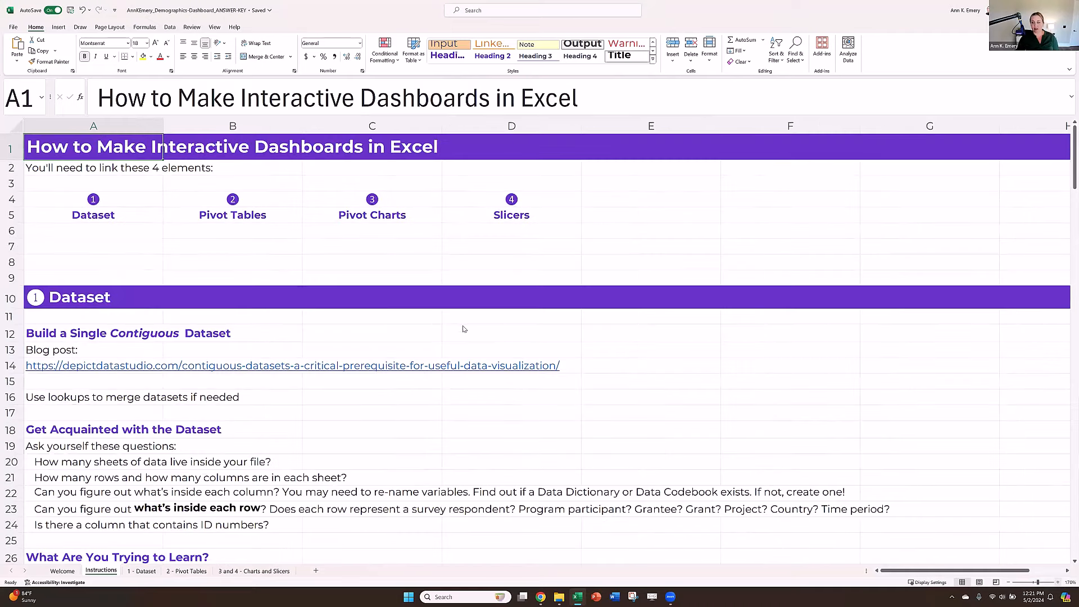
Step: Highlight the four linked elements one by one, Dataset, Pivot Tables, Pivot Charts and Slicers, then all of A4:D5 together
left_click(13, 210)
left_click_drag(12, 225, 12, 227)
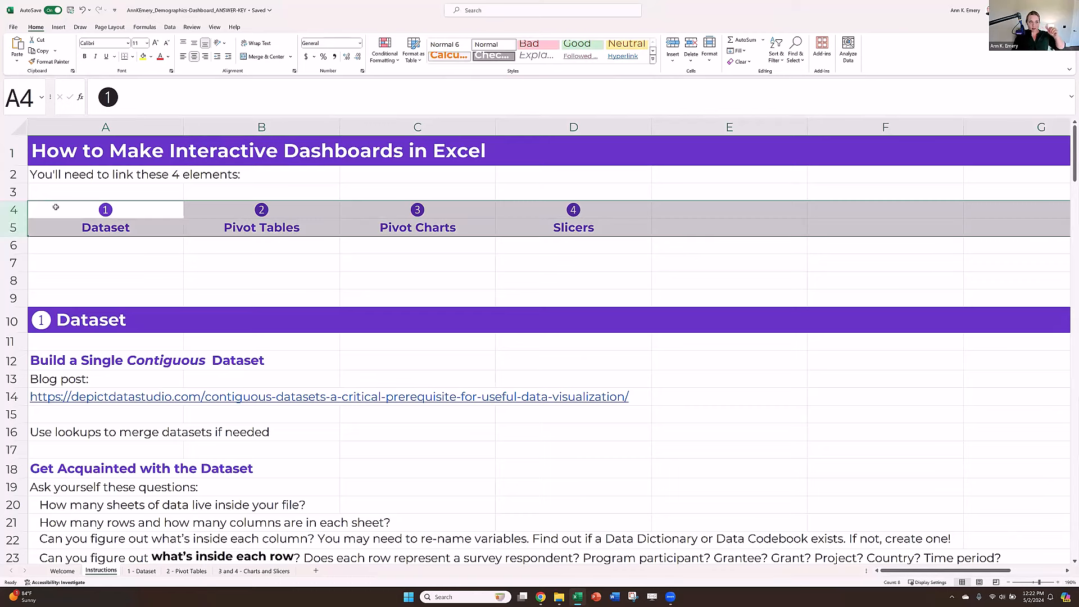
left_click(55, 232, "shift")
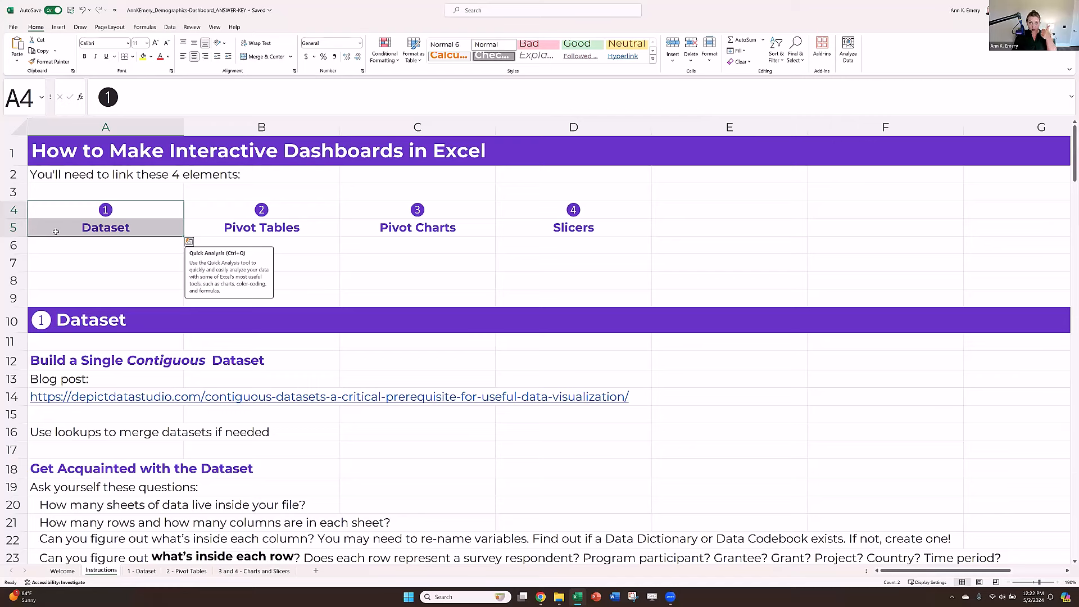
left_click_drag(193, 209, 190, 231)
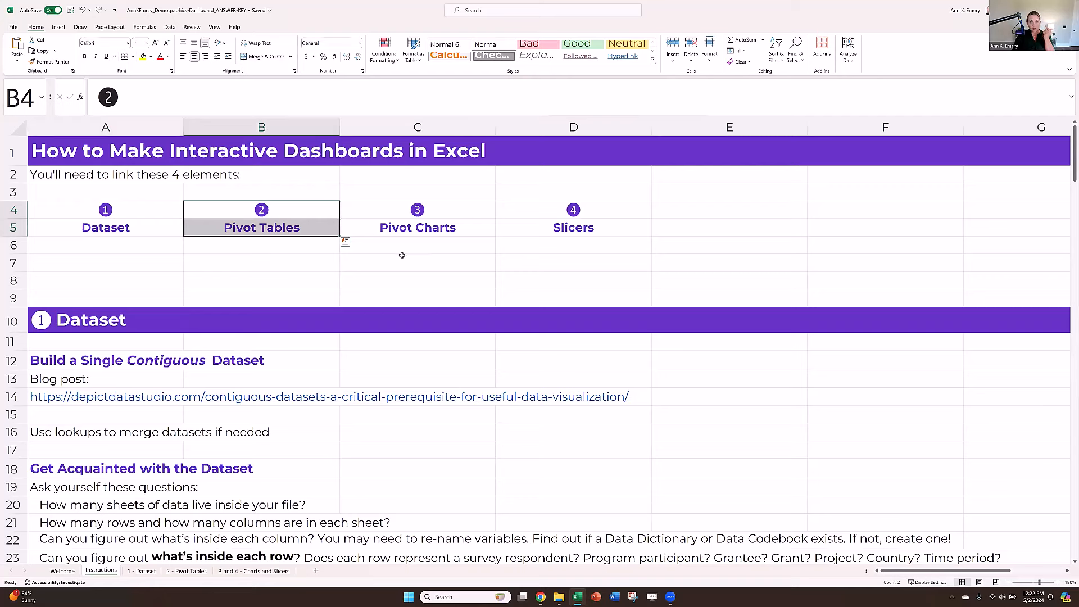
left_click_drag(372, 215, 373, 231)
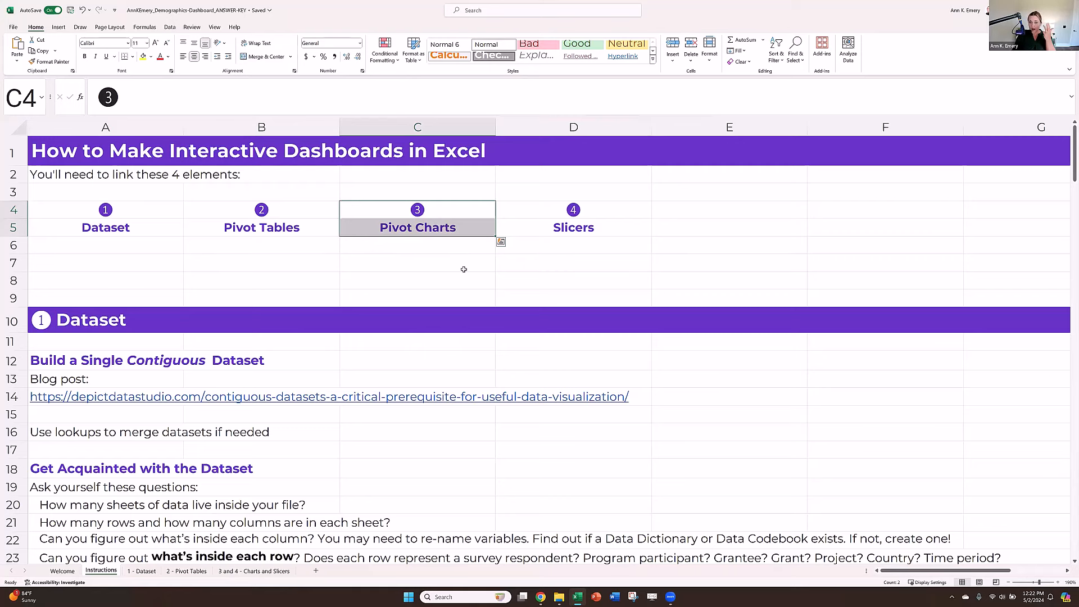
left_click_drag(517, 207, 523, 228)
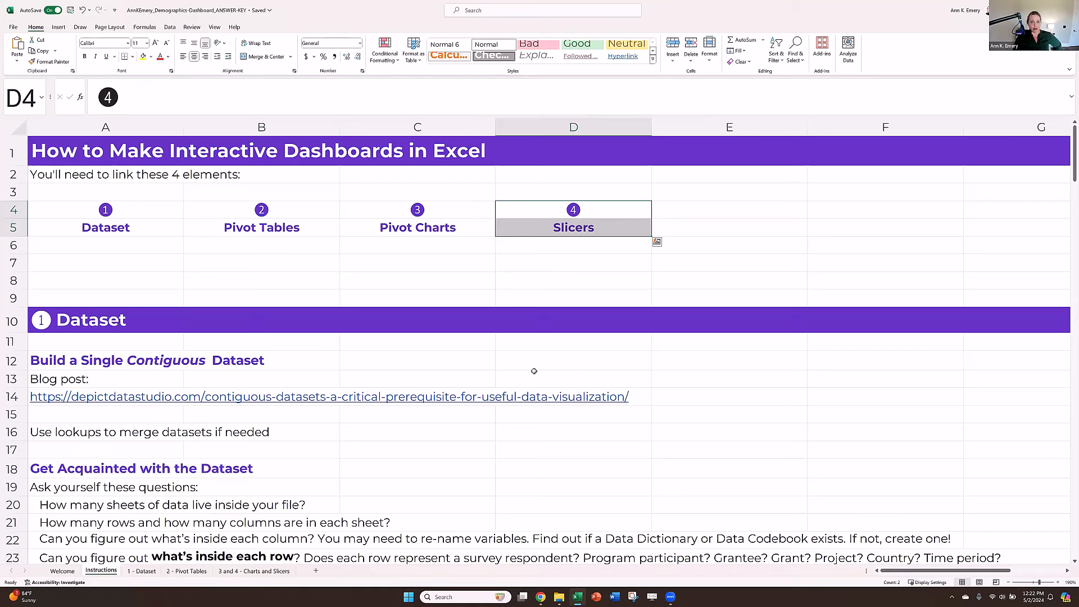
left_click_drag(53, 217, 508, 231)
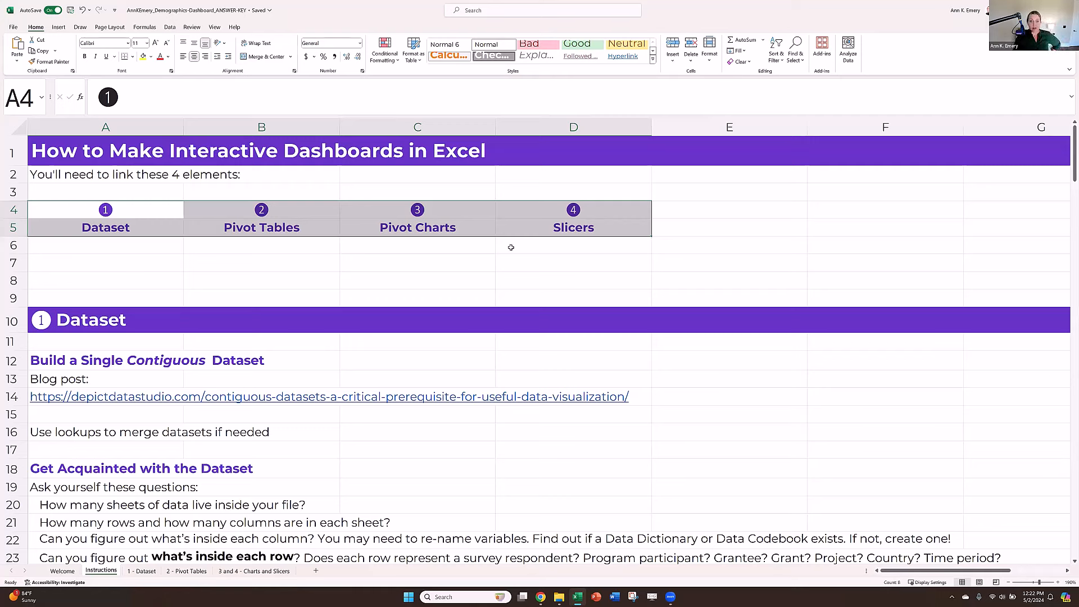
Step: Examine the 1 - Dataset sheet, including the red recoded columns, and select the Primary Language Spoken - Spanish or Others column
left_click(147, 571)
left_click_drag(1032, 594, 879, 571)
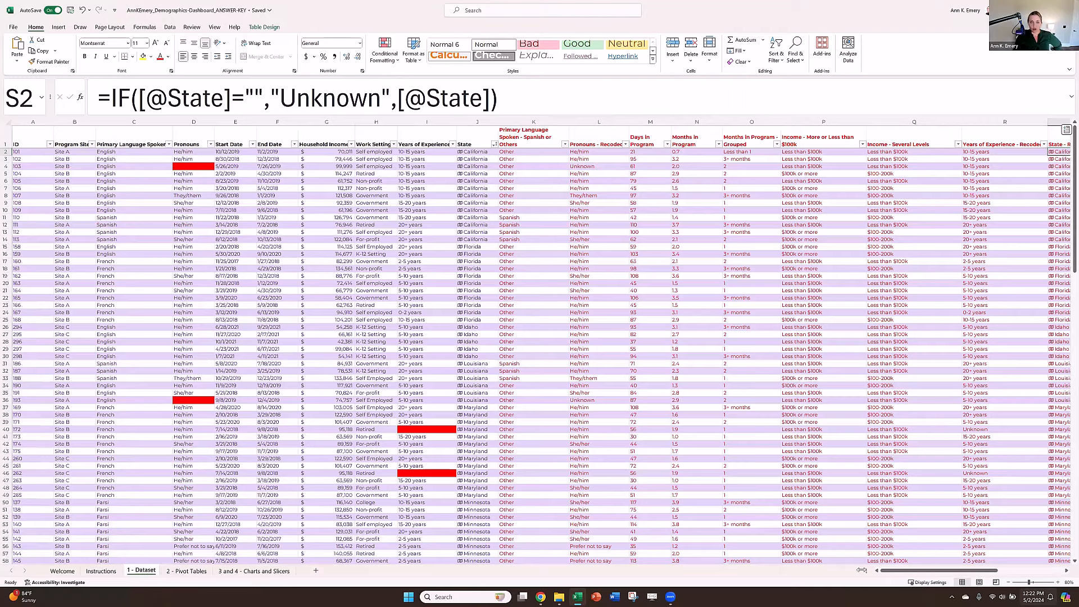
scroll(863, 569, "up", 4)
left_click(893, 571)
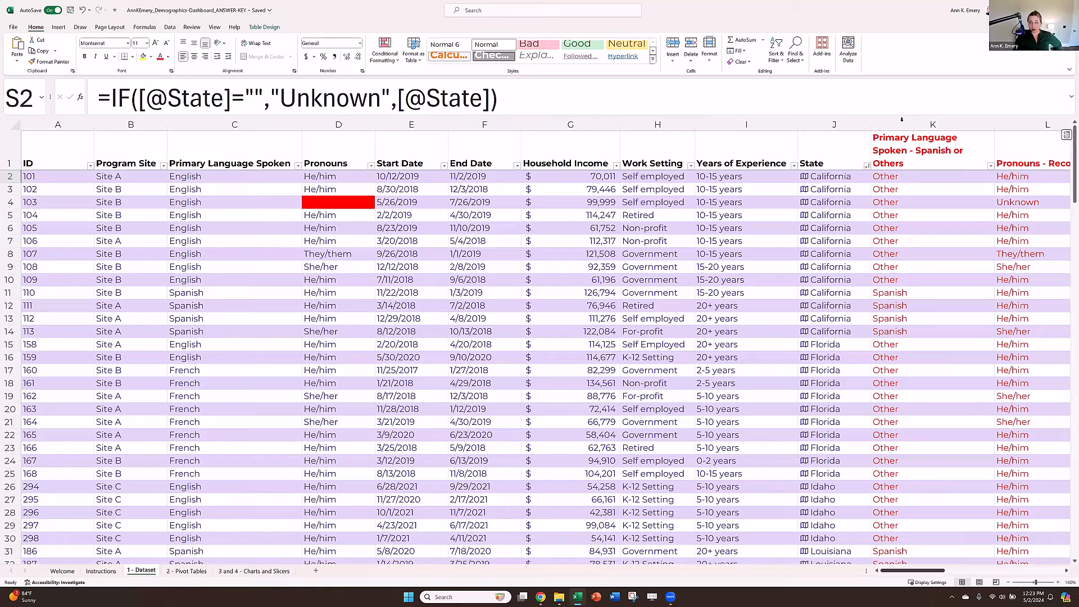
left_click(901, 121)
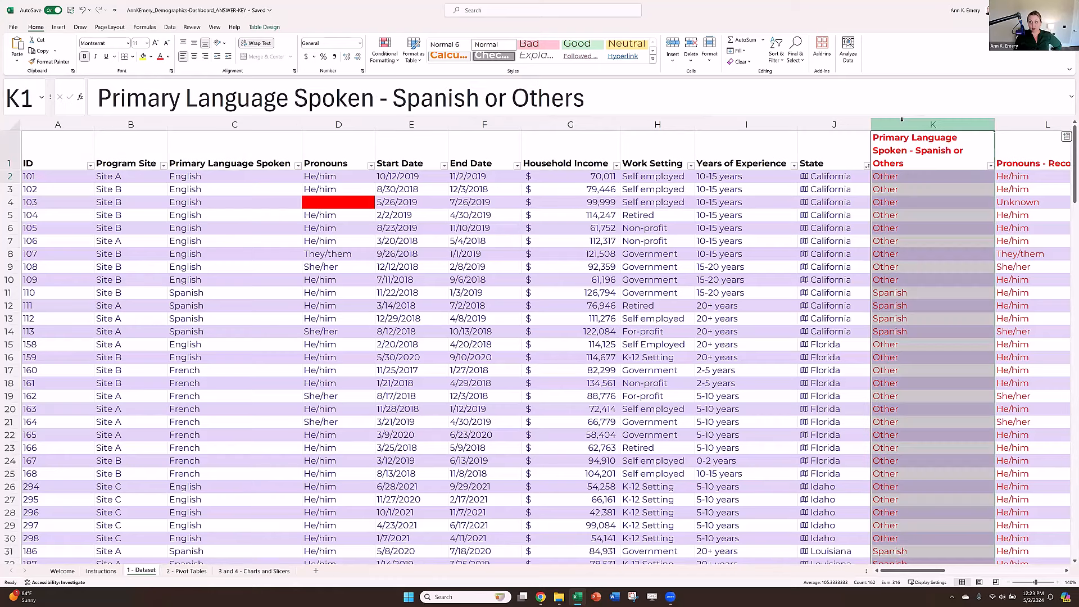
Step: Review the 2 - Pivot Tables sheet from its start down to the Primary Language pivot and helper tables
left_click(187, 571)
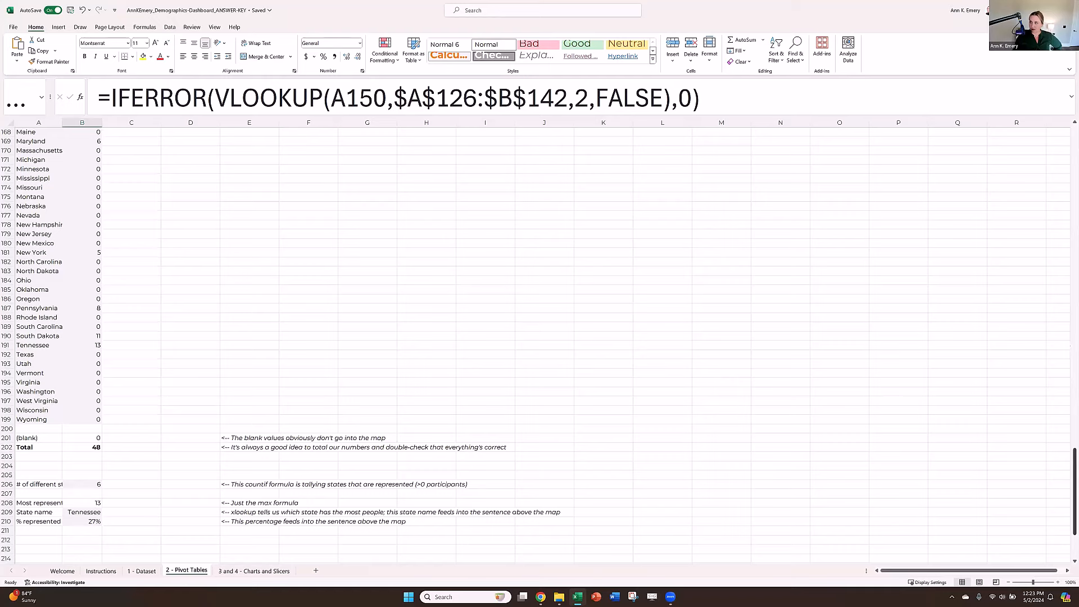
scroll(539, 337, "up", 20)
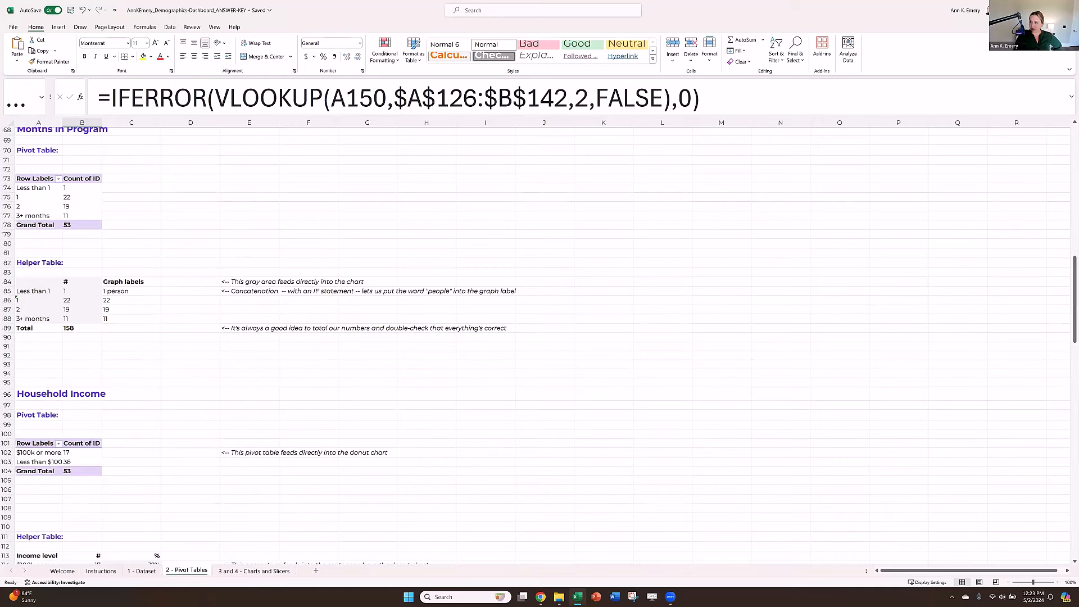
left_click_drag(1067, 296, 1066, 135)
scroll(350, 306, "down", 7)
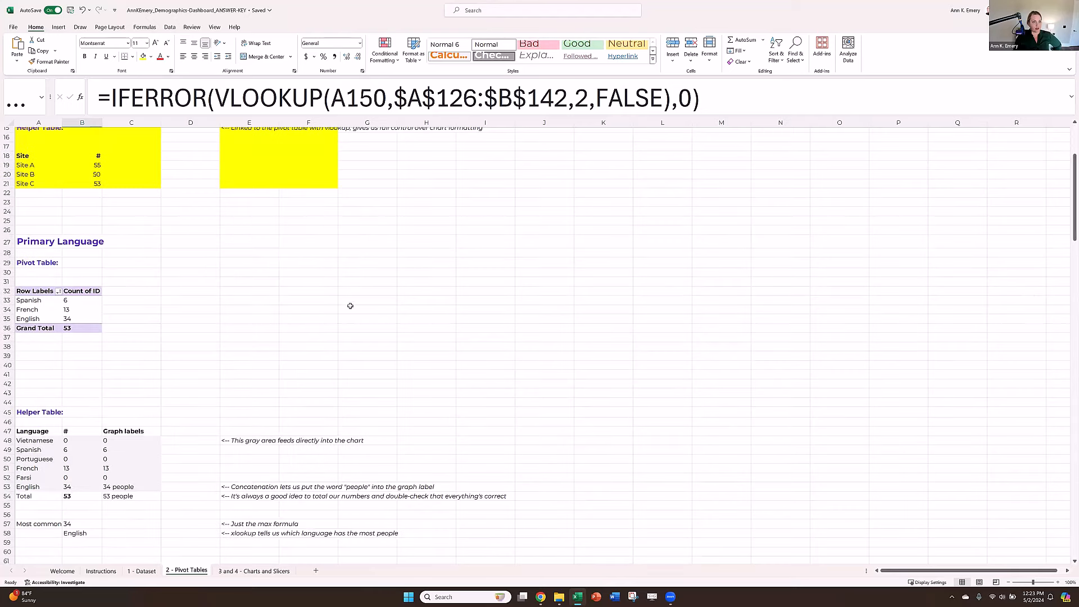
scroll(350, 306, "down", 1)
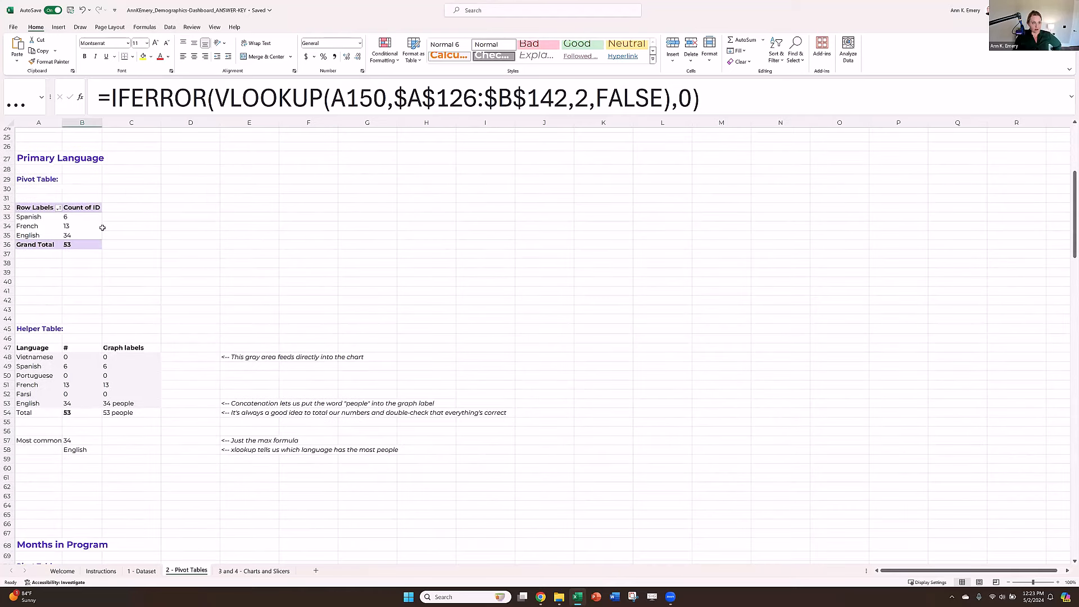
Step: On the 3 and 4 - Charts and Slicers sheet, filter the dashboard by each program site in turn, ending on Site B
left_click(251, 571)
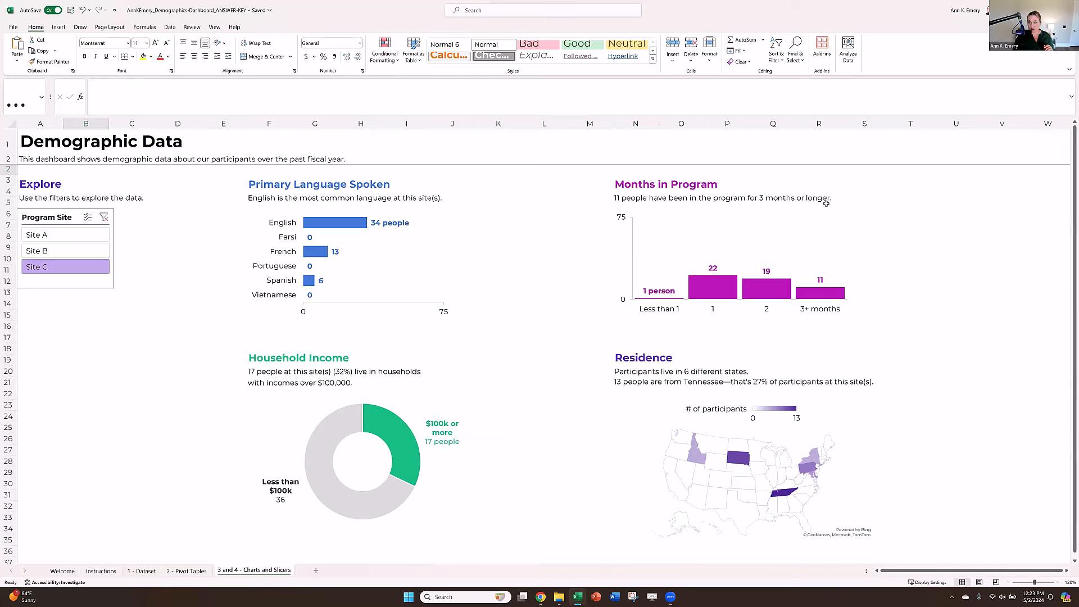
left_click(56, 235)
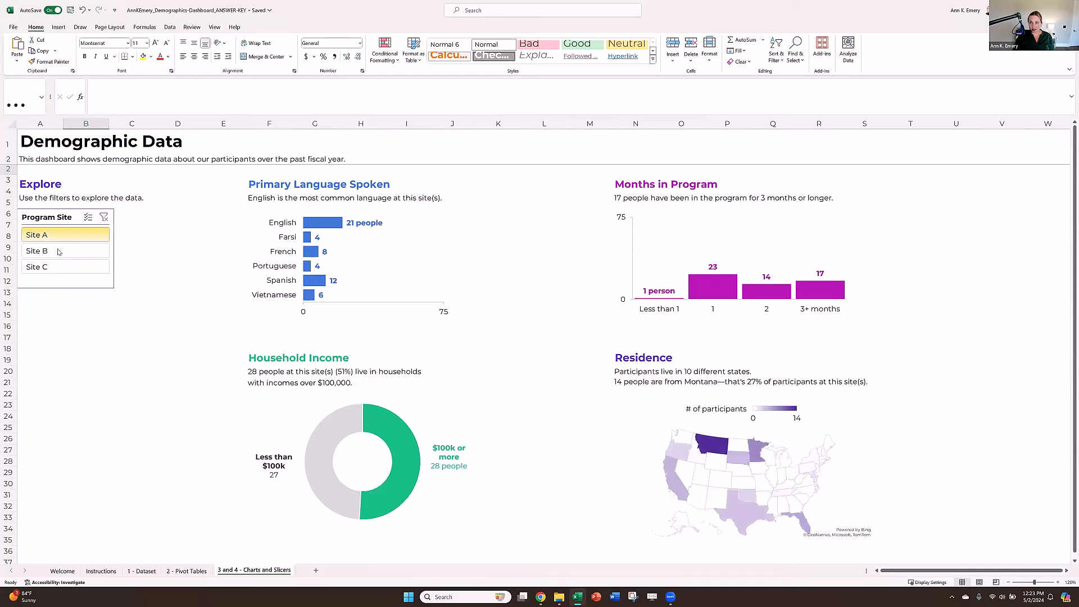
left_click(59, 251)
left_click(62, 267)
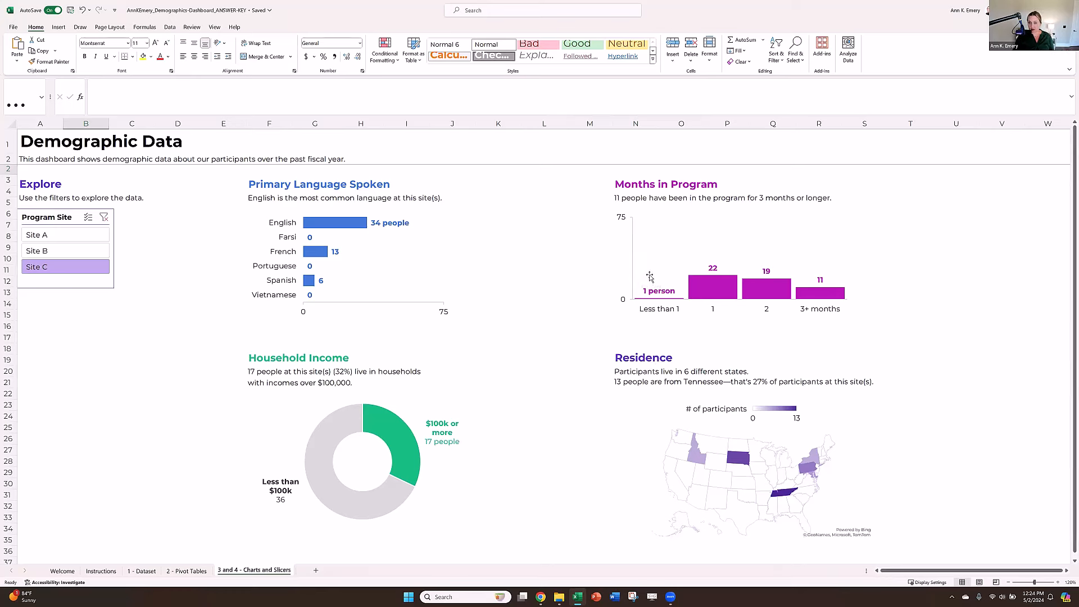
left_click(67, 237)
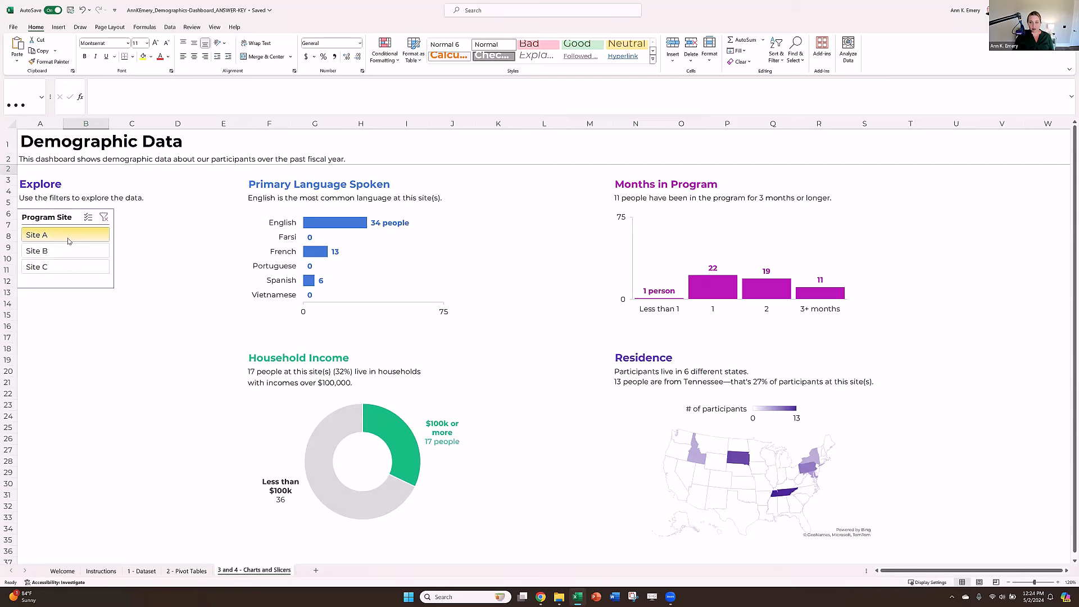
left_click(69, 251)
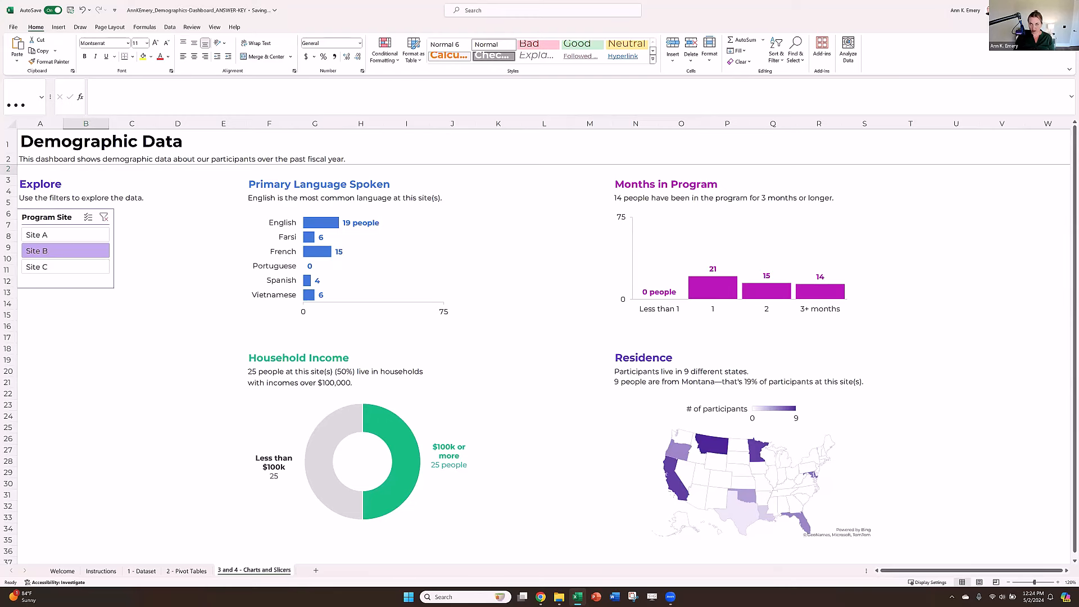
Step: Open the Demographics-Dashboard YOUR-TURN practice workbook from the Good-Tech-Fest-2024 folder and show its 1 - Dataset sheet
left_click(1028, 10)
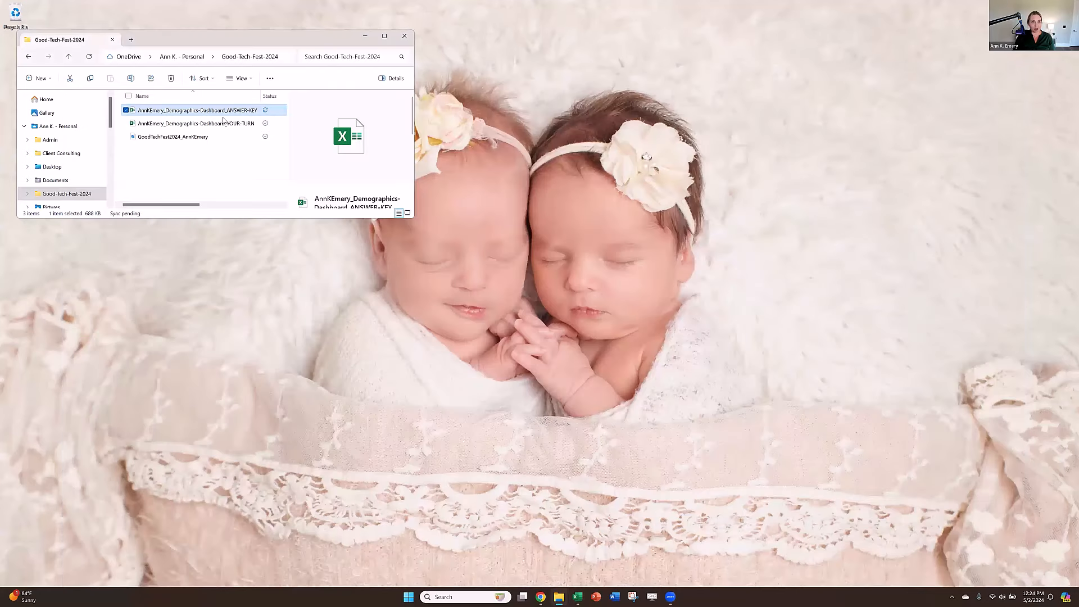
double_click(222, 124)
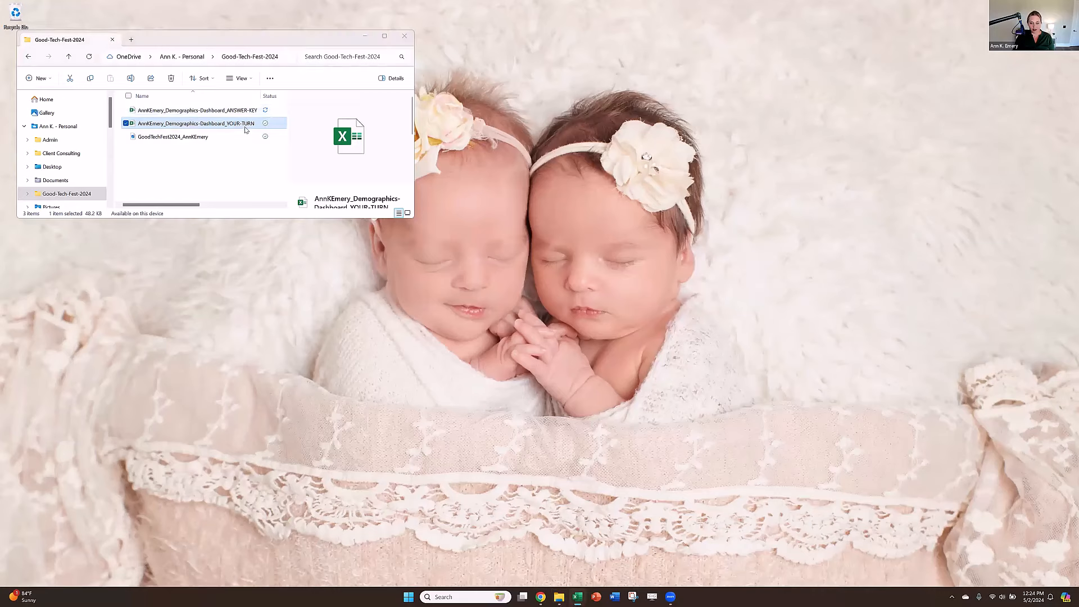
left_click(575, 597)
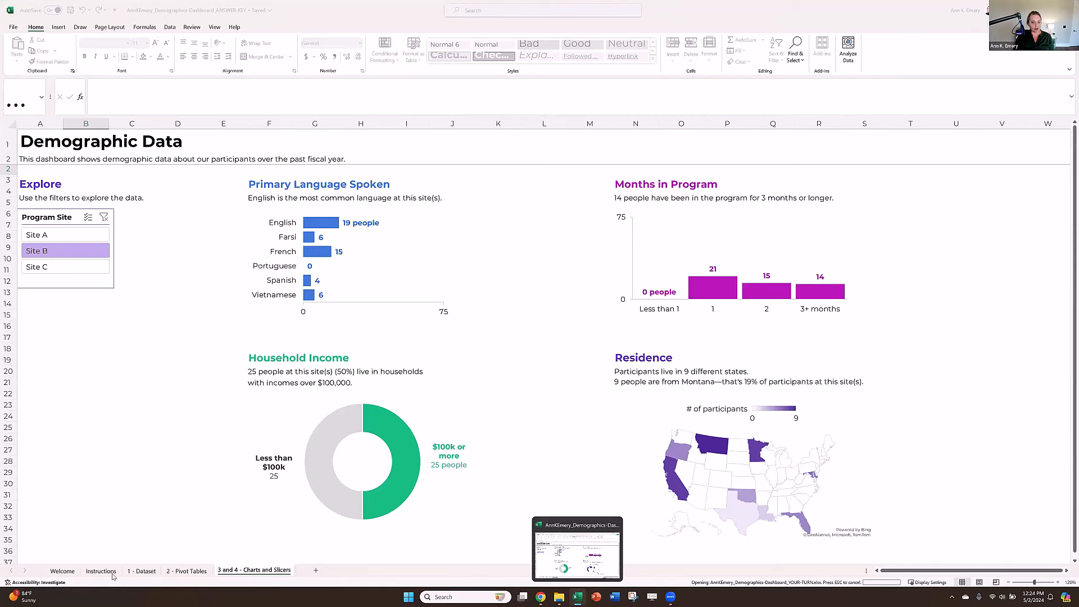
left_click(143, 571)
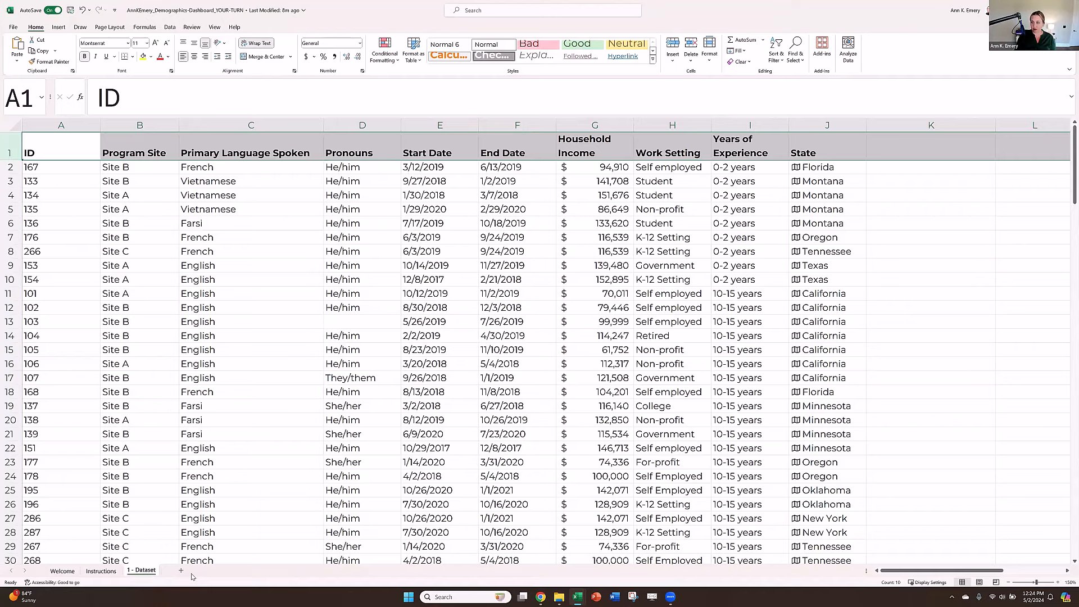
Step: Show the practice workbook's Instructions sheet from the first row, enlarged to 250%
left_click(101, 571)
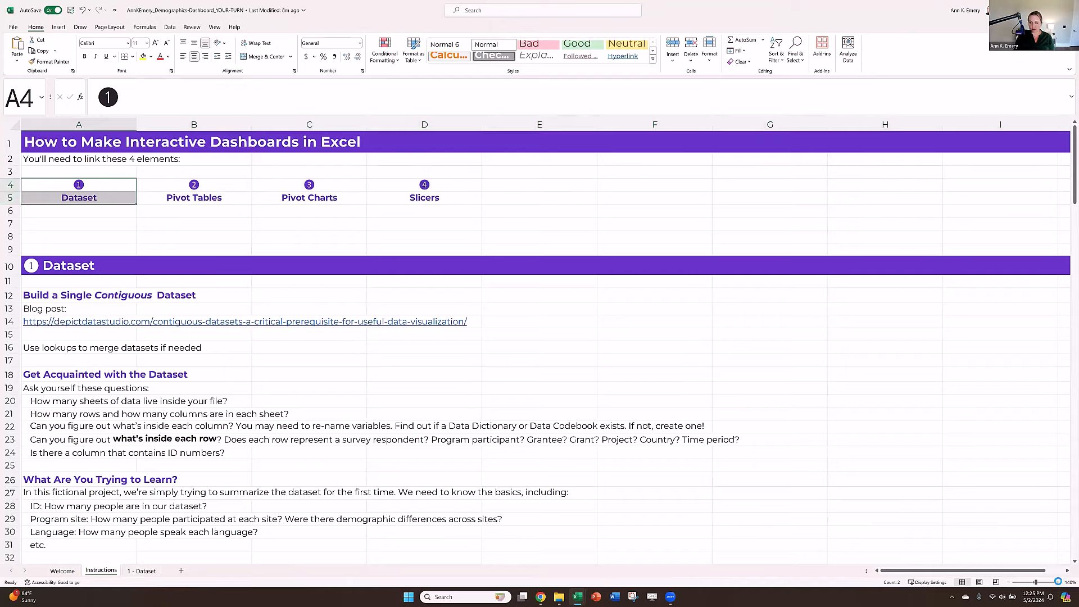
left_click(1057, 582)
left_click(1058, 582)
left_click(1057, 581)
left_click(1057, 581)
left_click(1057, 581)
left_click(1058, 581)
left_click(1058, 581)
double_click(1057, 582)
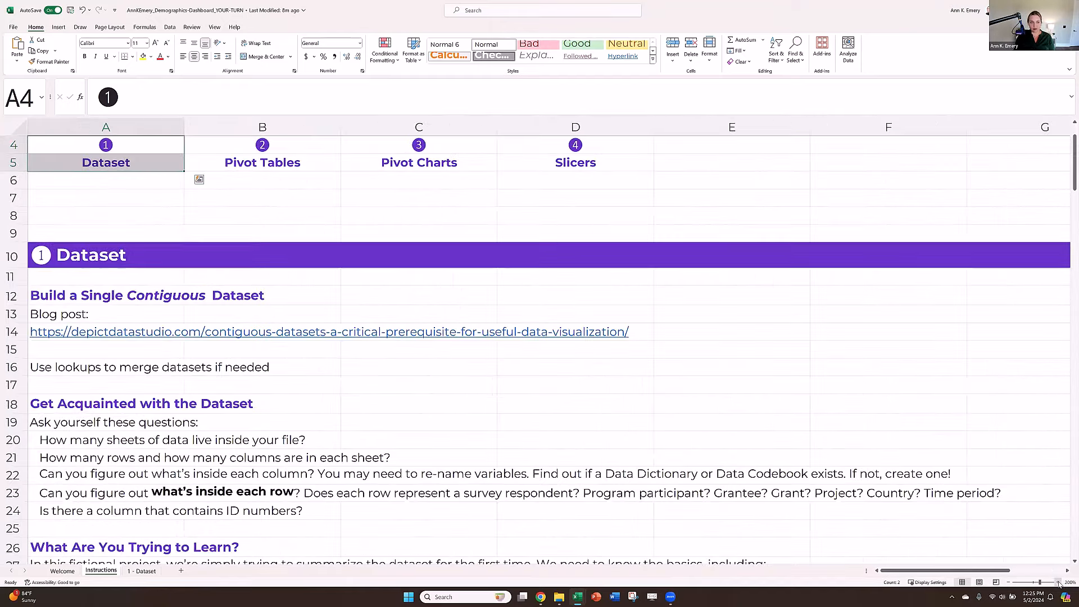
scroll(135, 224, "up", 1, "ctrl")
scroll(113, 198, "up", 1)
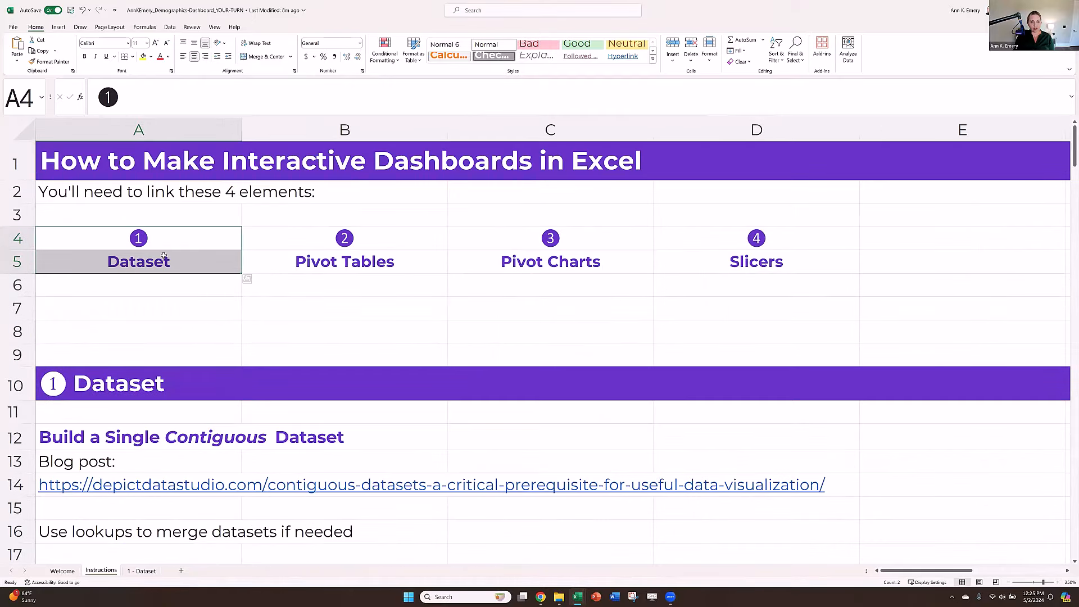
Step: Review the Dataset section of the instructions from row 10 down, then highlight the Dataset element in A4:A5
left_click_drag(181, 394, 143, 553)
scroll(159, 465, "down", 4)
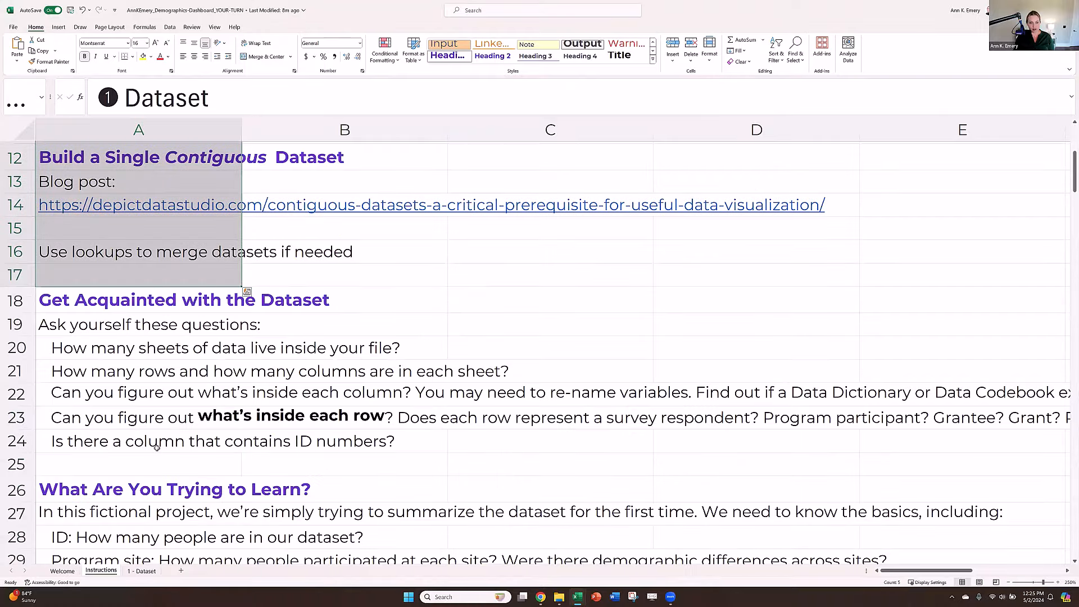
scroll(157, 447, "down", 4)
scroll(156, 446, "up", 4)
scroll(181, 248, "up", 4)
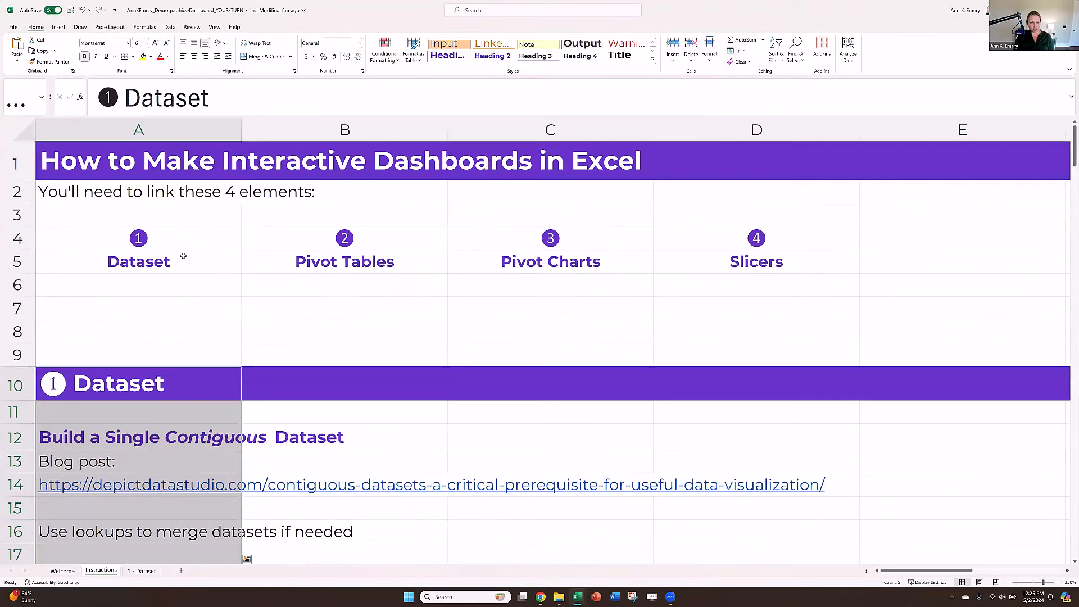
left_click_drag(184, 242, 183, 259)
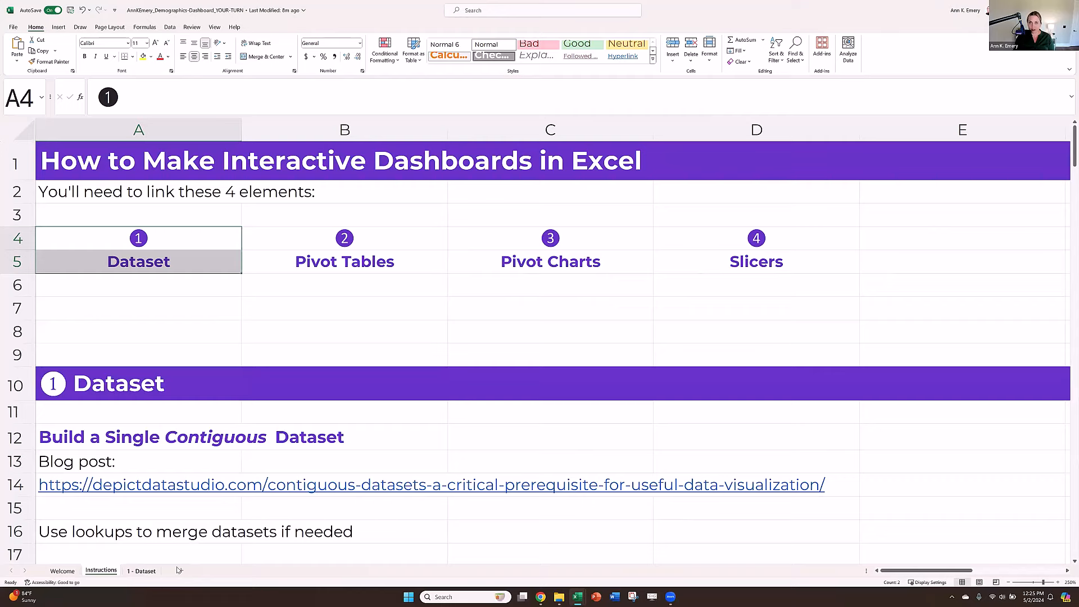
Step: Show the practice workbook's 1 - Dataset sheet enlarged to 160%
left_click(141, 570)
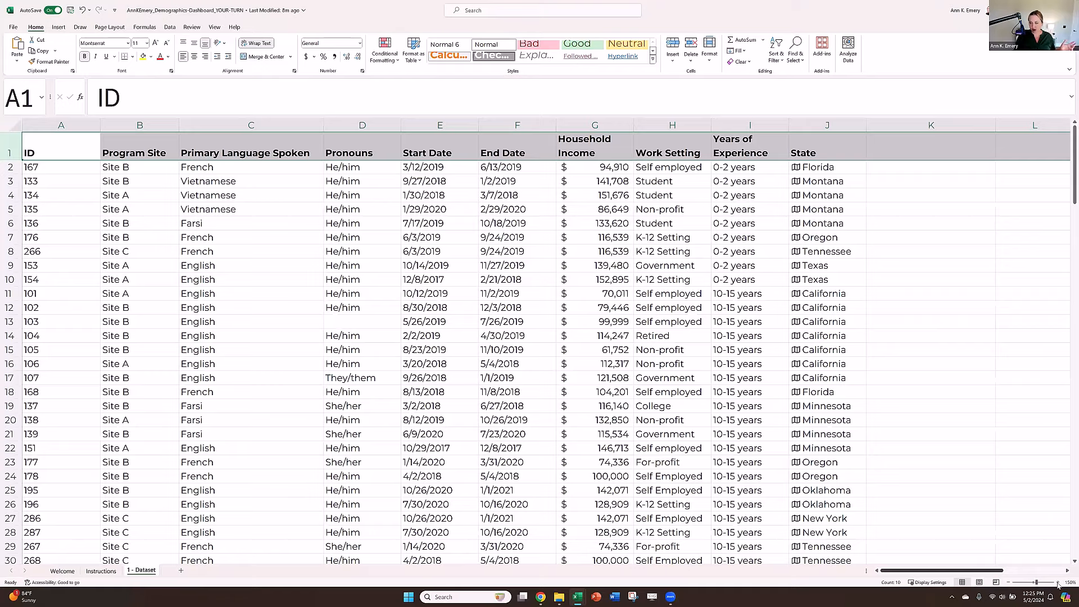
left_click(1058, 582)
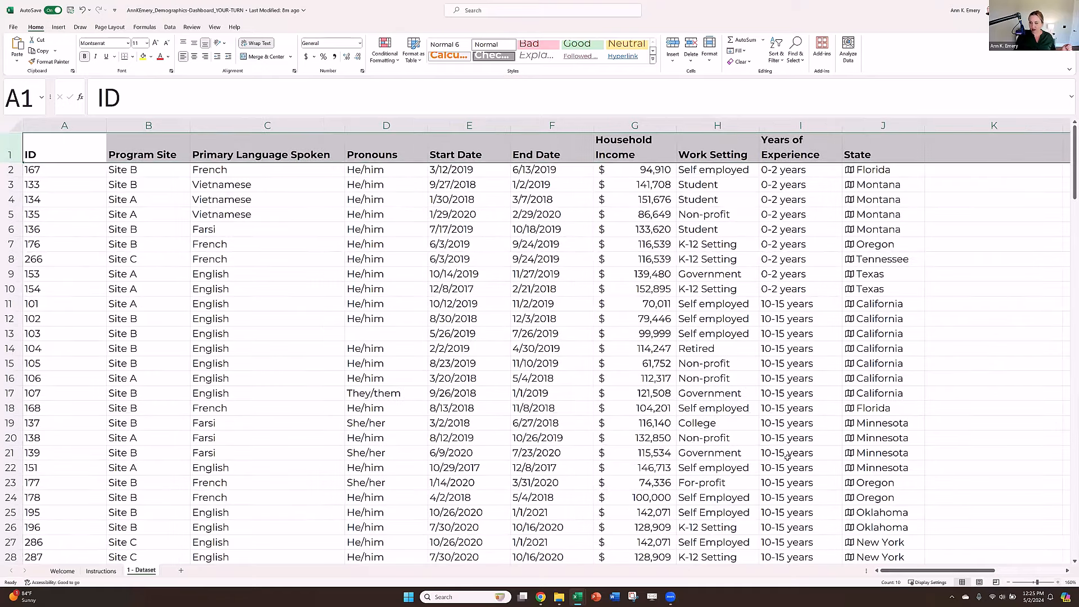
Step: Enlarge the 1 - Dataset sheet and highlight the Program Site values in B2:B15 for review, finishing at the ID heading
scroll(609, 324, "up", 2)
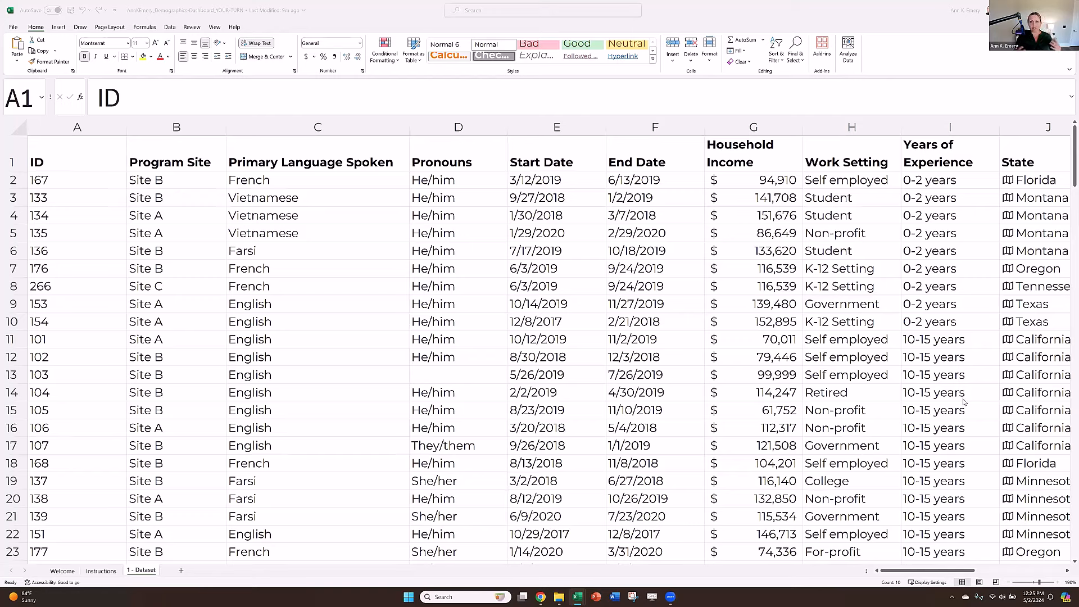
left_click(290, 128)
left_click_drag(192, 181, 169, 413)
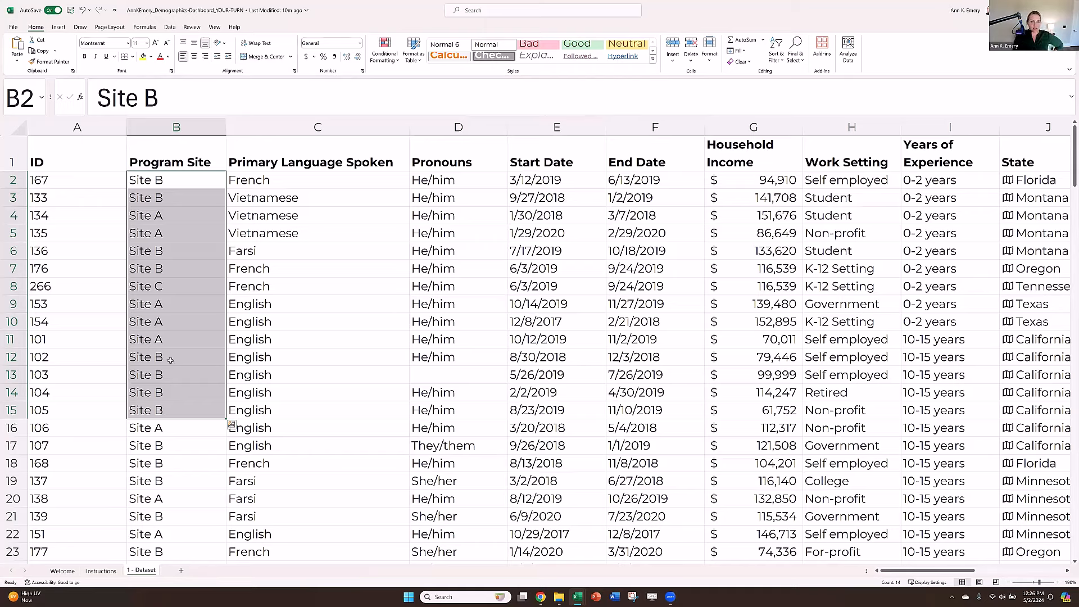
left_click(64, 159)
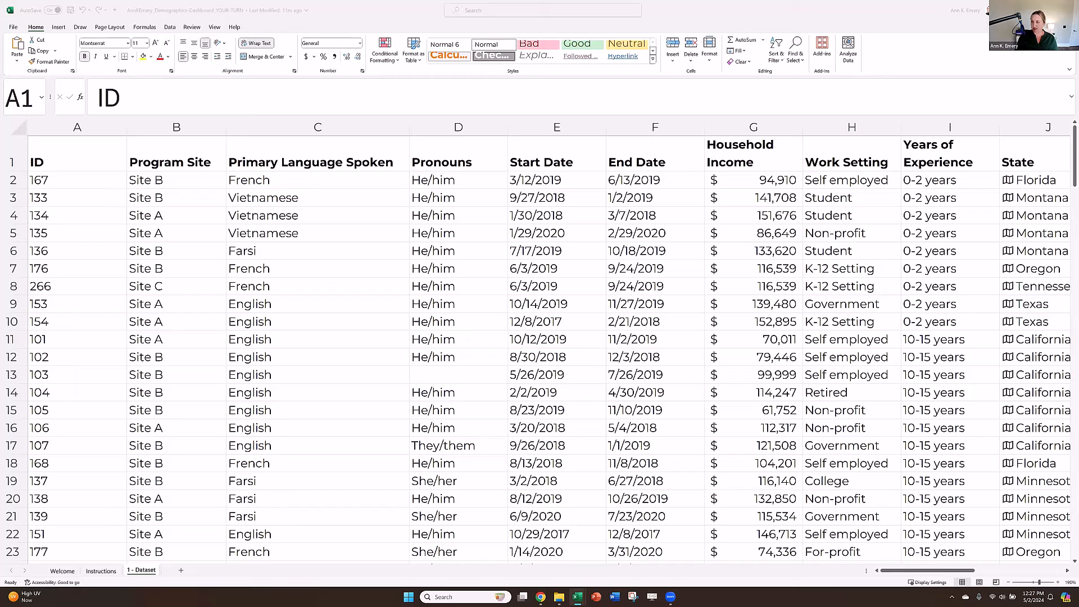
Step: Convert the whole dataset starting at A1 into an Excel table with headers
left_click(96, 154)
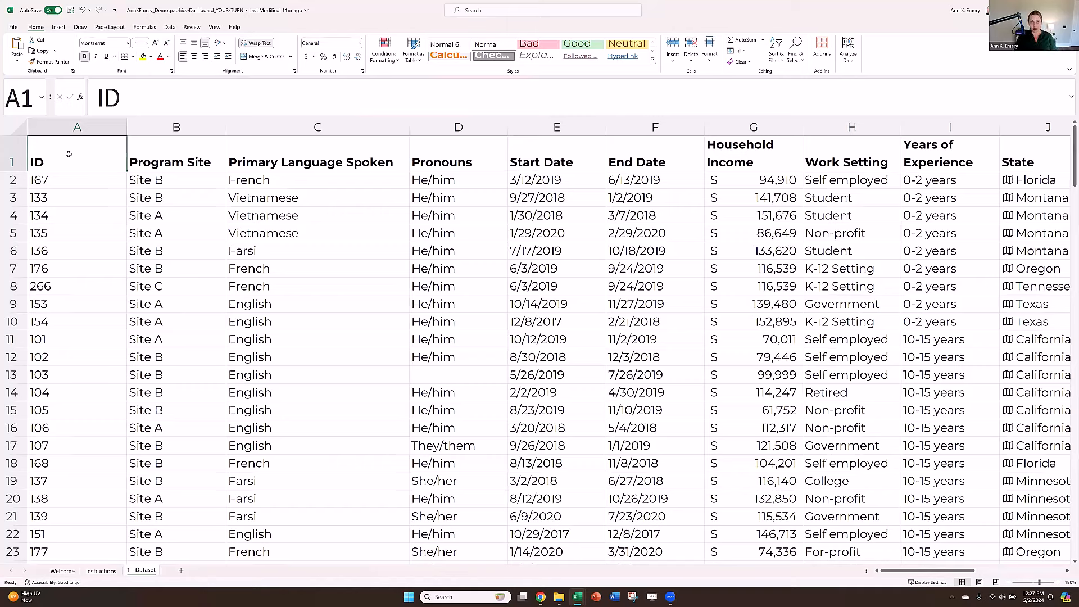
left_click(59, 27)
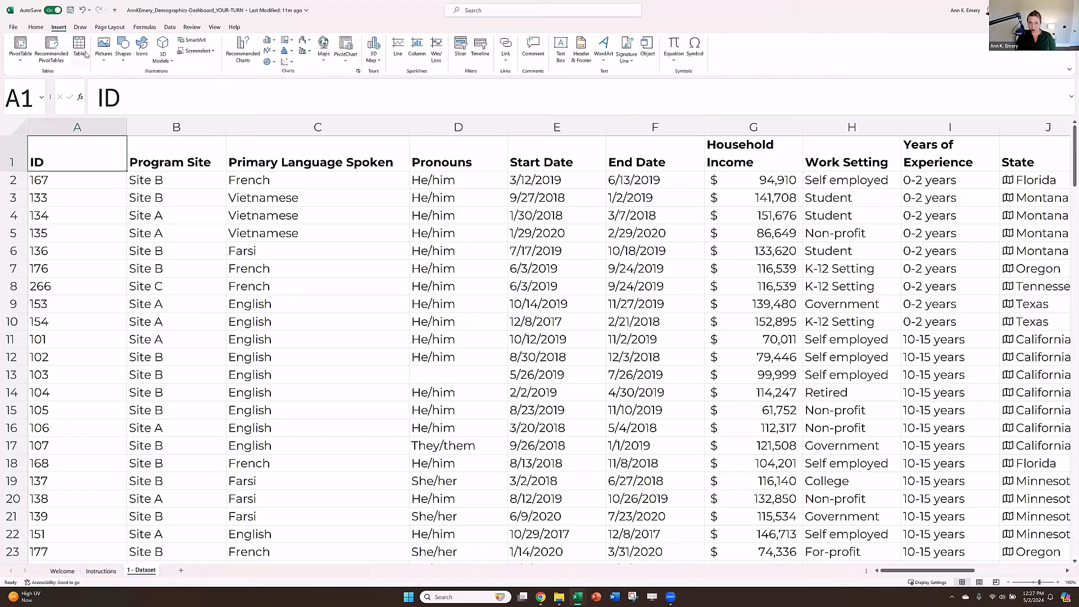
left_click(81, 52)
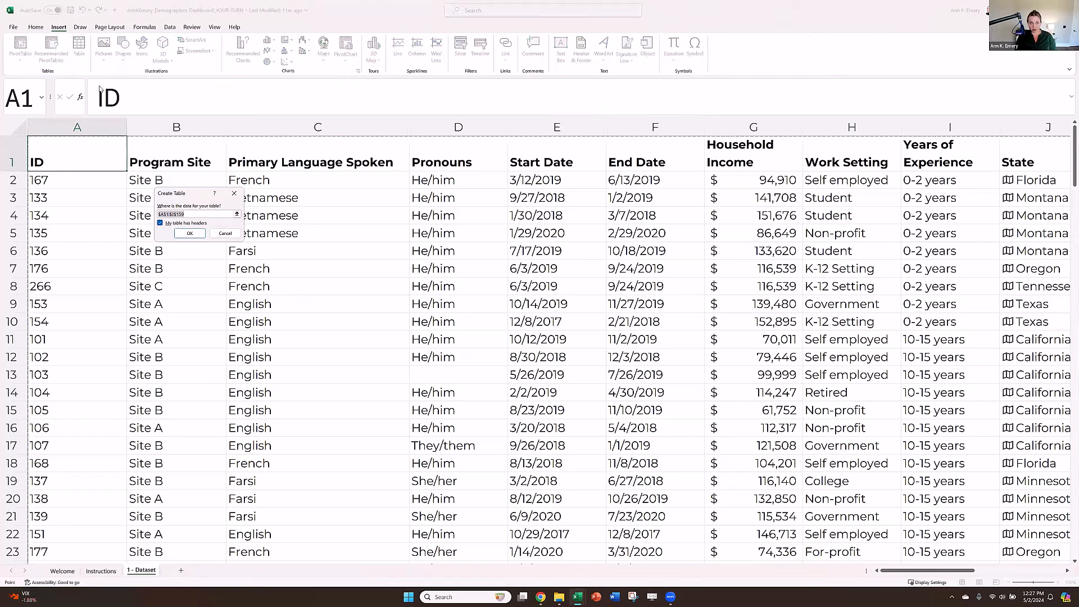
left_click(191, 233)
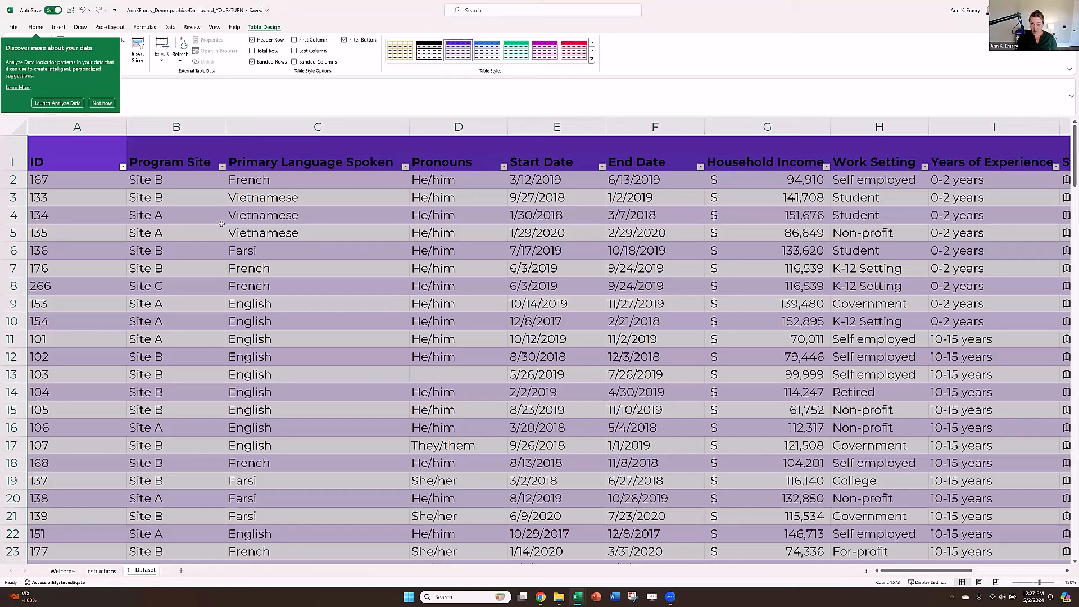
Step: View the filter options of the table's Primary Language Spoken column and close them without filtering
left_click(405, 168)
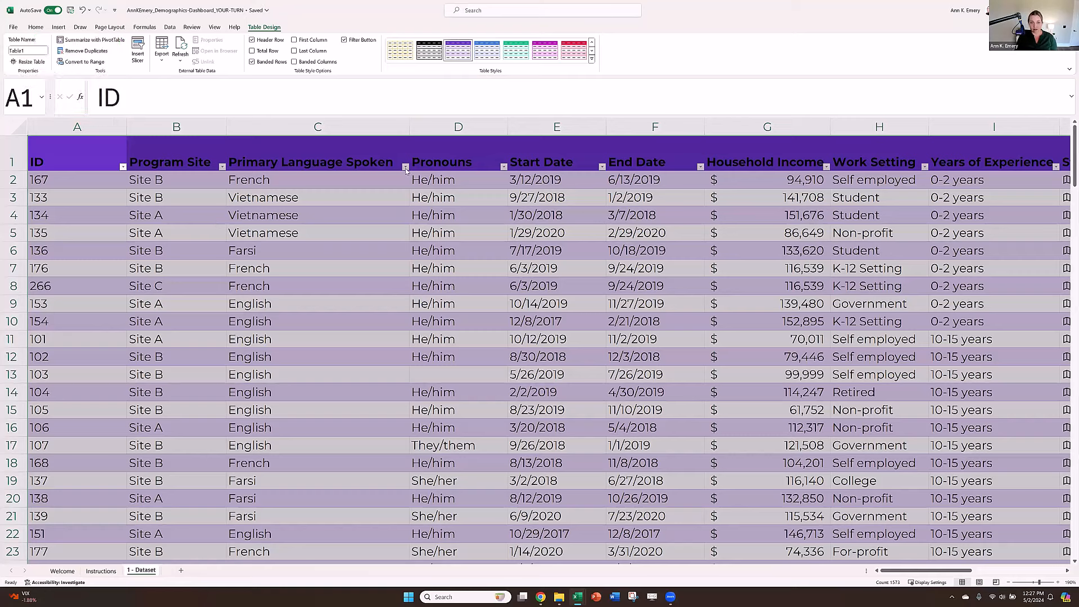
left_click(405, 167)
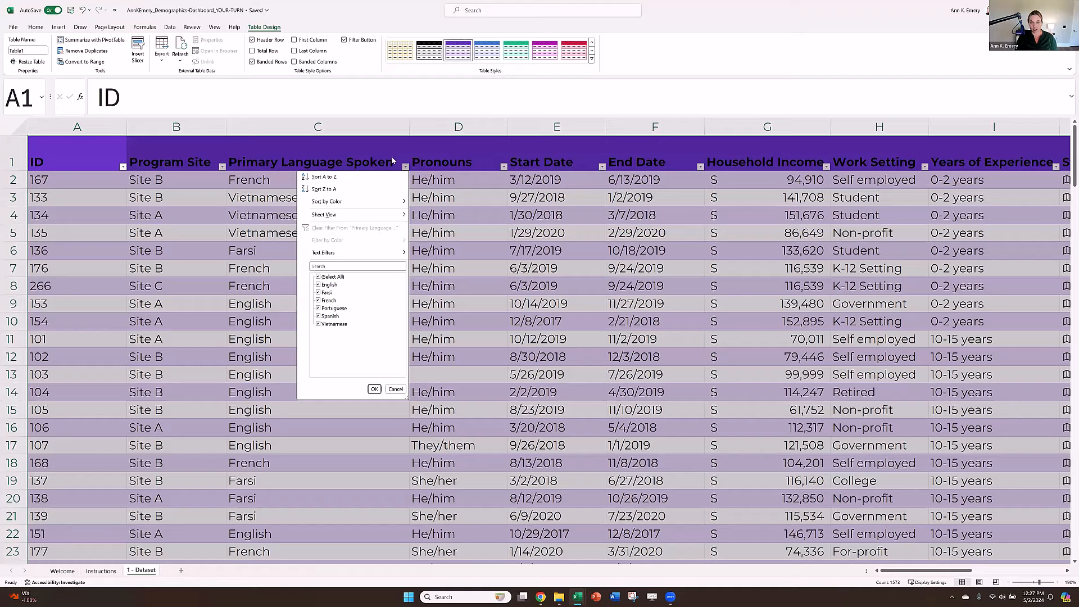
key("Escape")
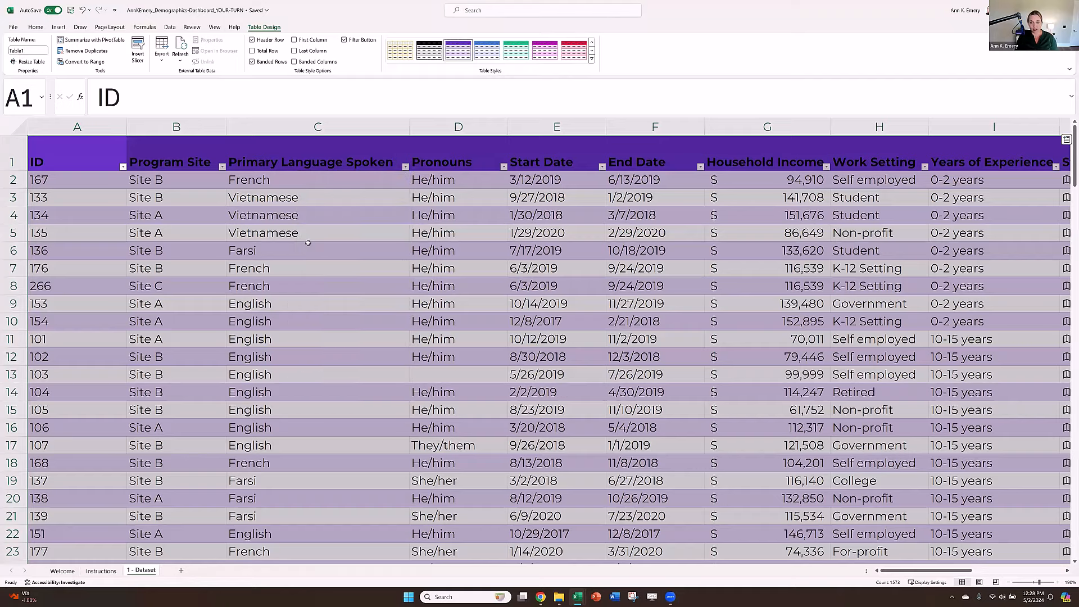
Step: Examine the table's banded rows and column headings from row 6 down past the last record
left_click(309, 244)
scroll(308, 244, "down", 3)
scroll(256, 131, "down", 1)
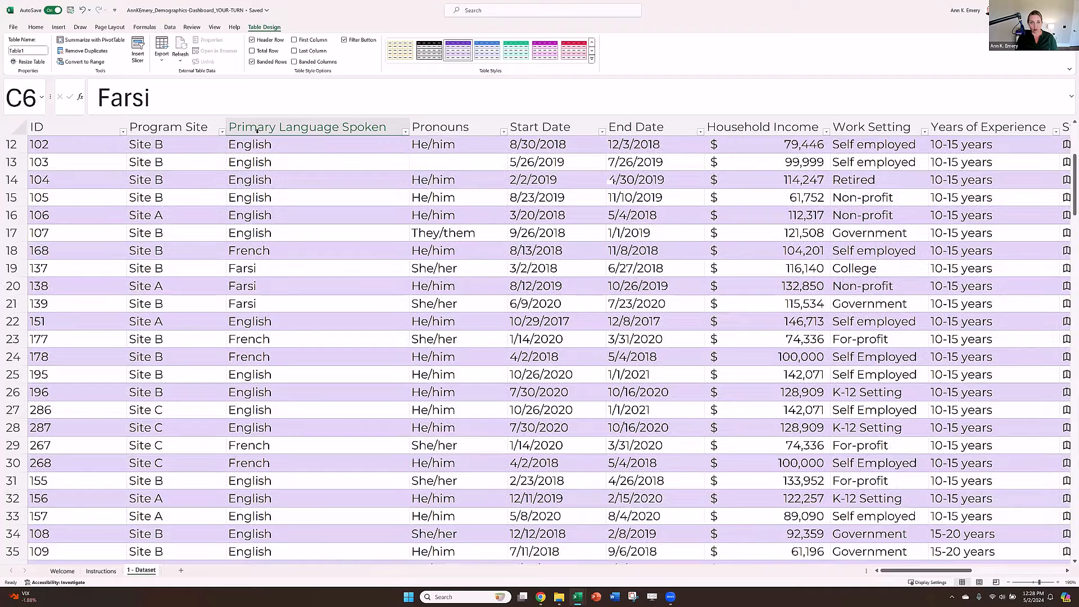
scroll(360, 137, "down", 3)
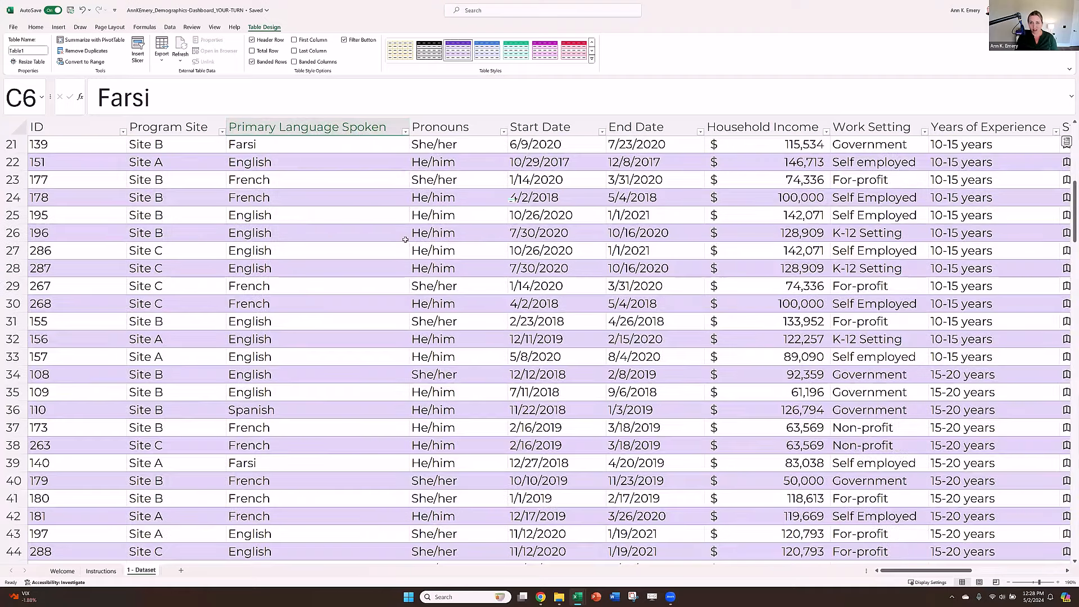
scroll(650, 209, "down", 1)
scroll(550, 179, "down", 5)
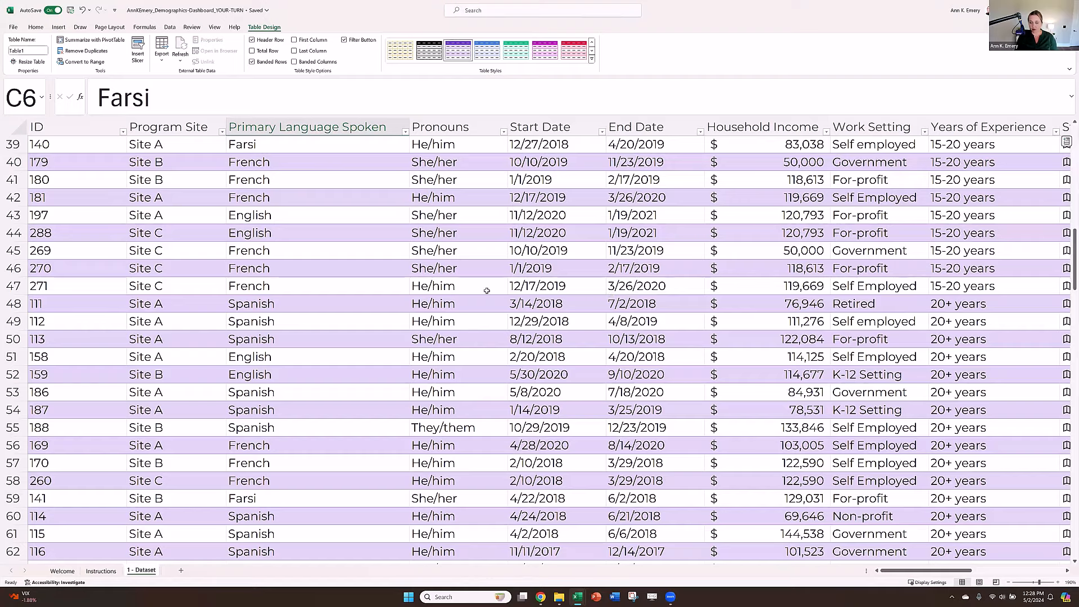
scroll(174, 277, "down", 7)
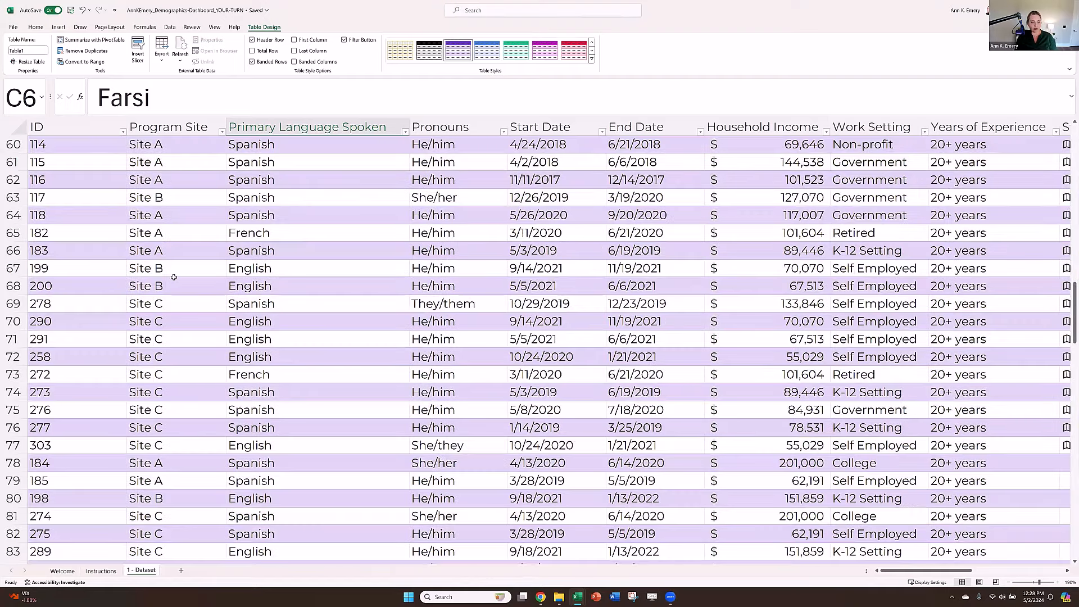
scroll(173, 277, "down", 20)
scroll(173, 277, "up", 1)
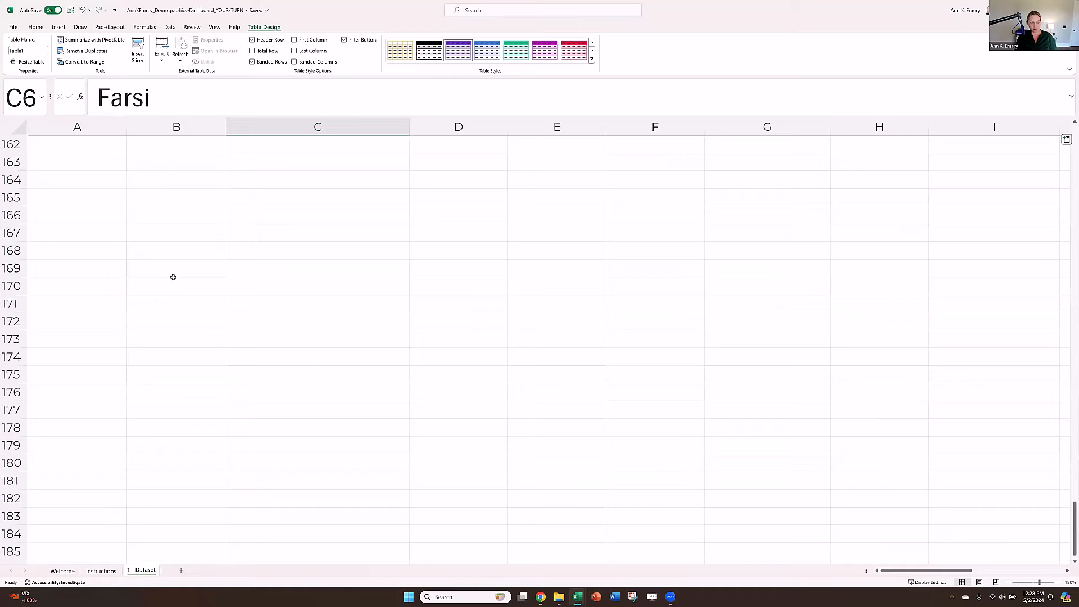
Step: Add two test entries directly below the table's last record: 300 in A160 and appends in A161
scroll(97, 370, "up", 5)
left_click(100, 375)
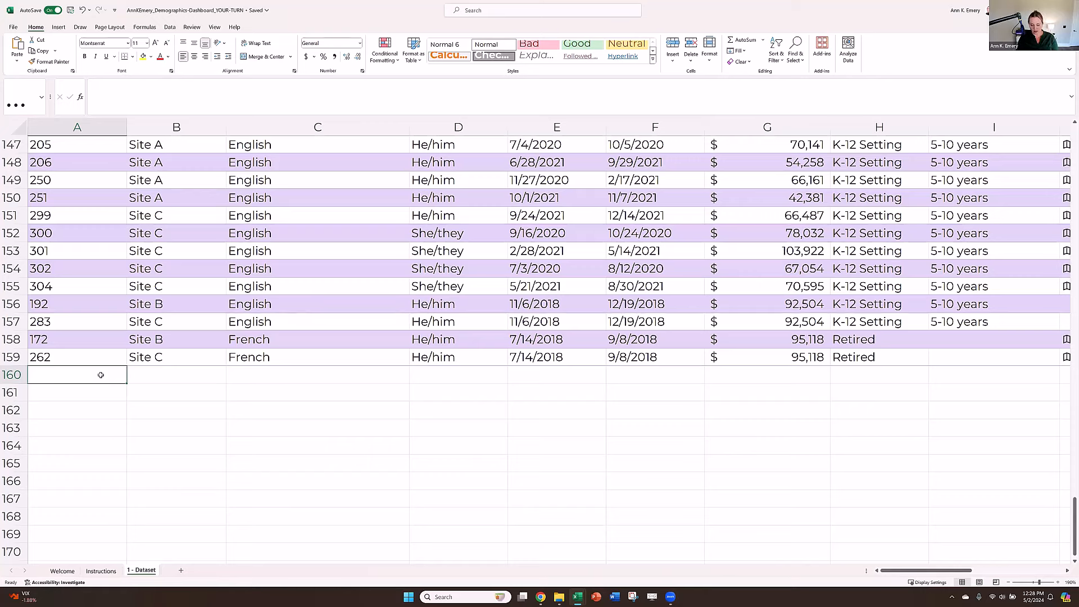
type("300")
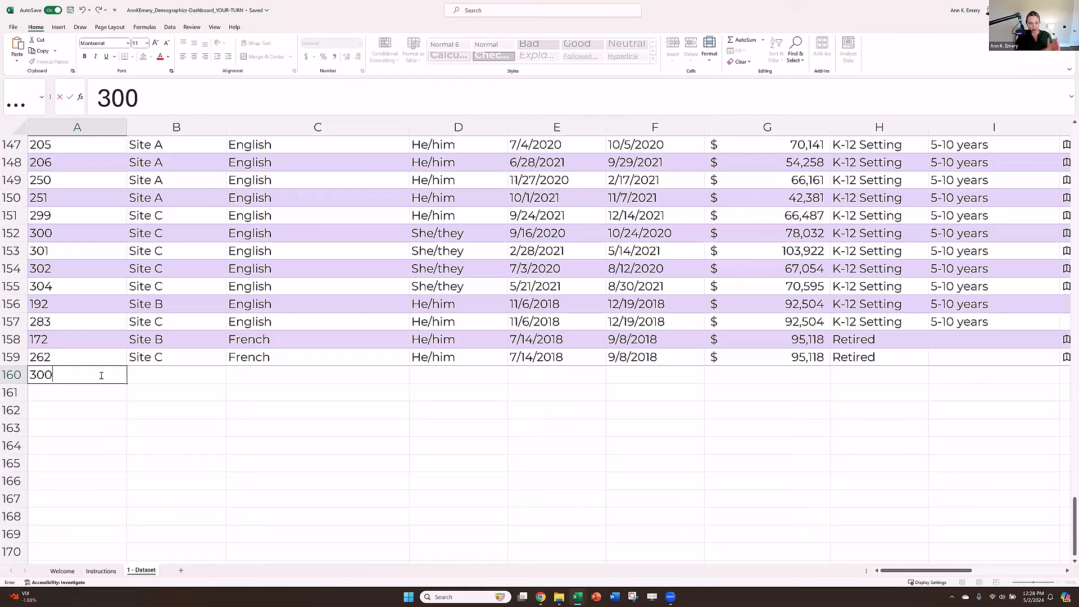
key("Return")
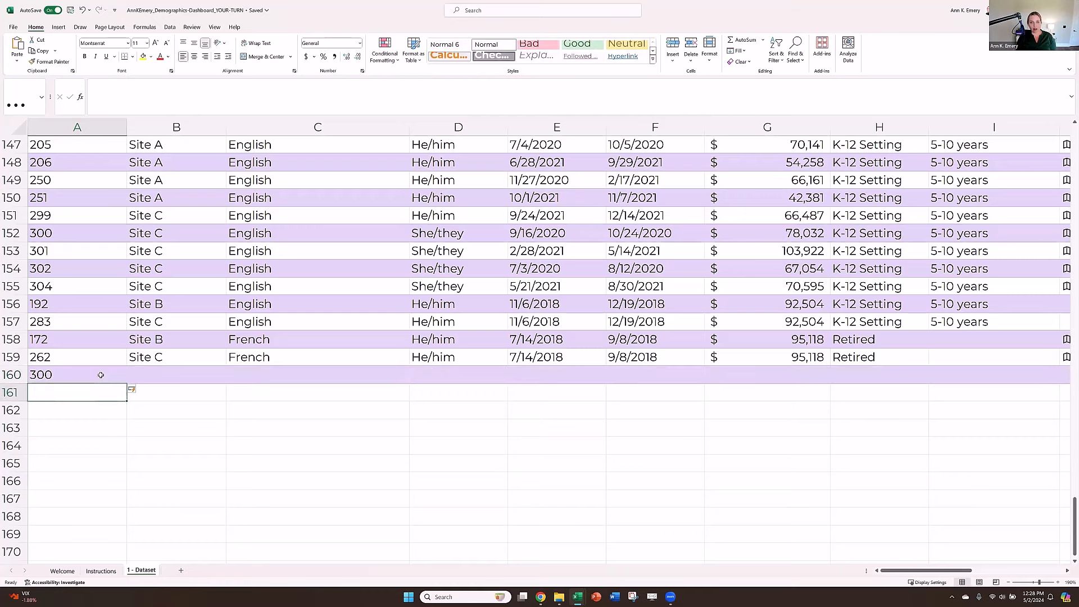
type("appends")
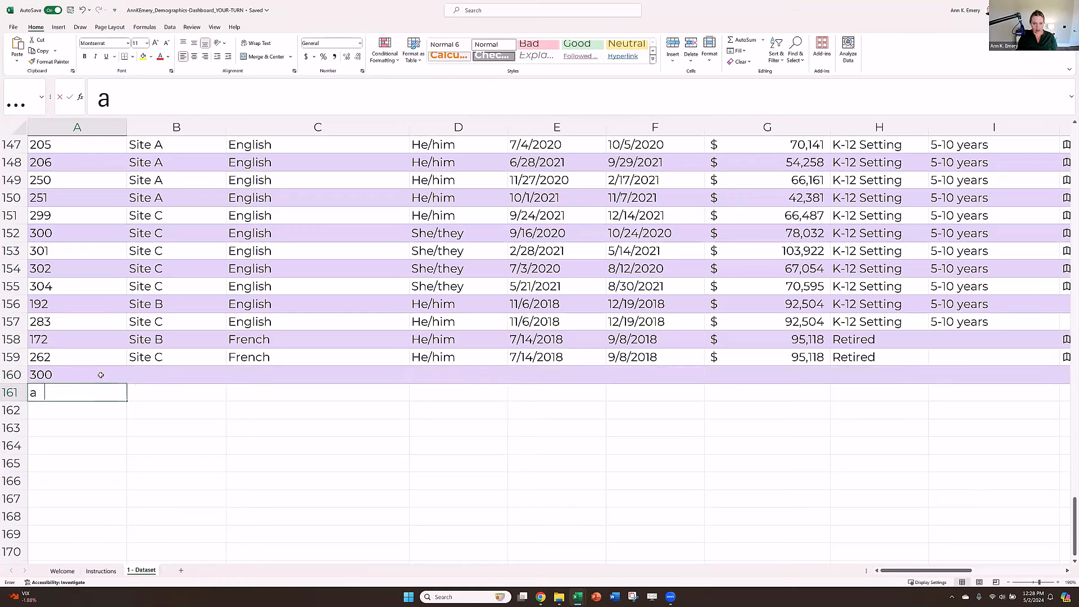
key("Return")
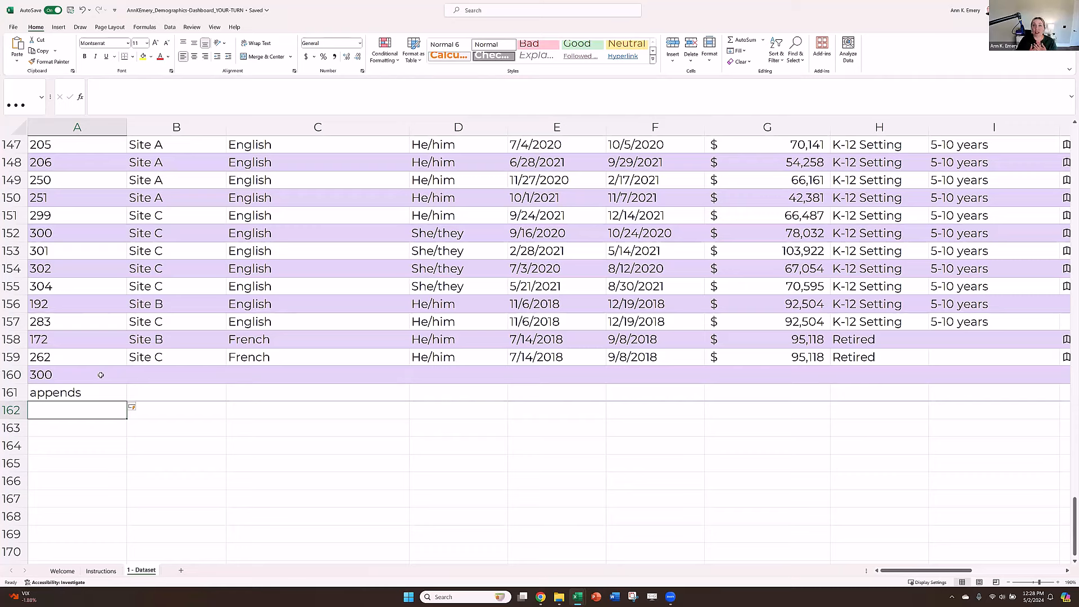
Step: Delete the two test rows 160 and 161 below the last record
left_click_drag(17, 374, 17, 392)
right_click(18, 377)
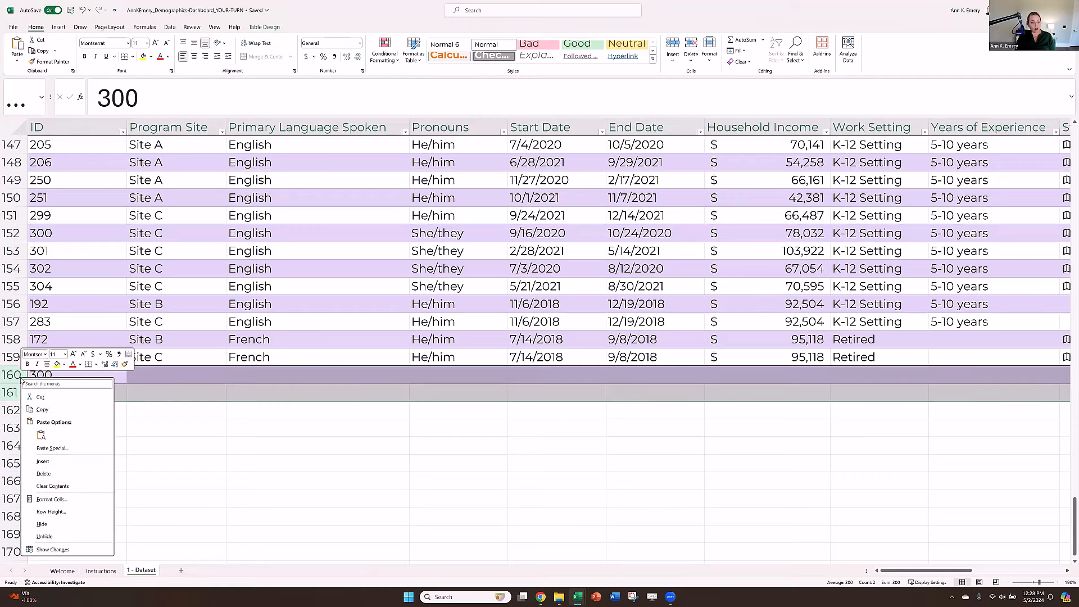
left_click(54, 476)
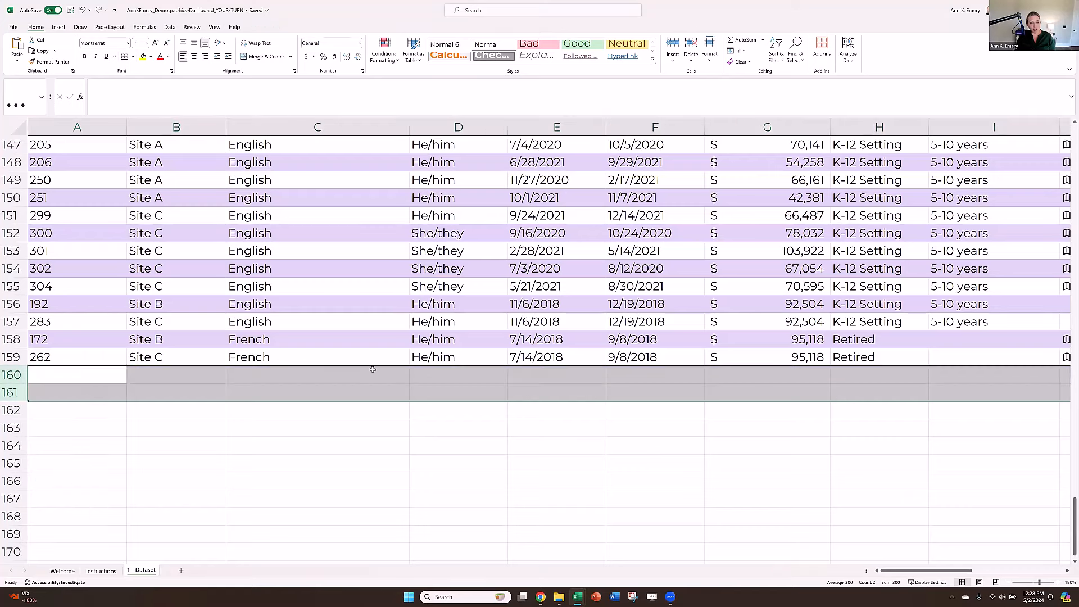
left_click(92, 386)
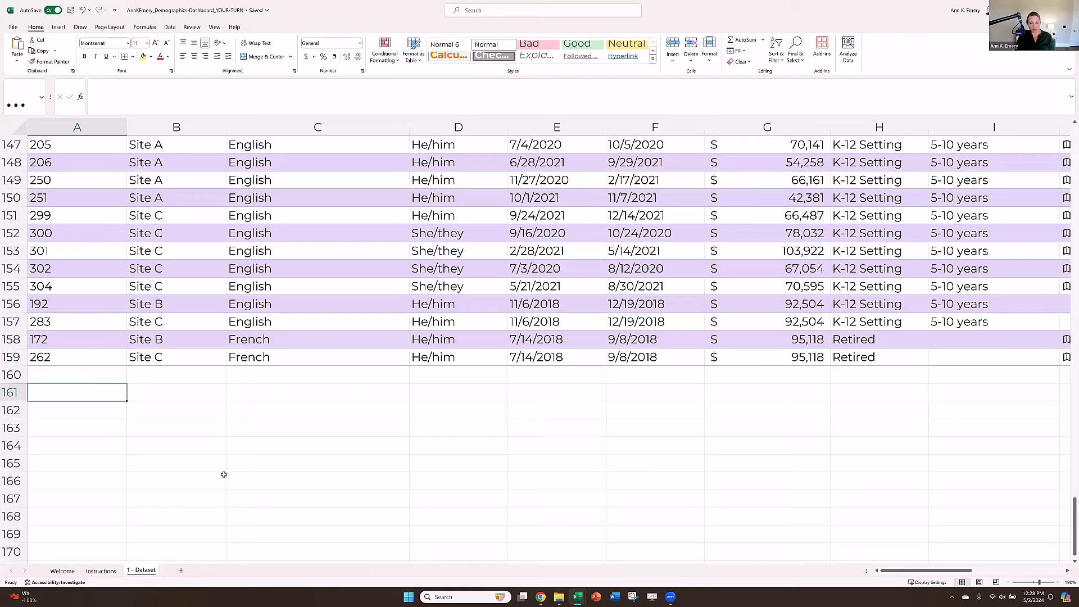
Step: Review the table's existing variables by highlighting columns ID through Work Setting, then columns Work Setting through State
scroll(217, 453, "up", 1)
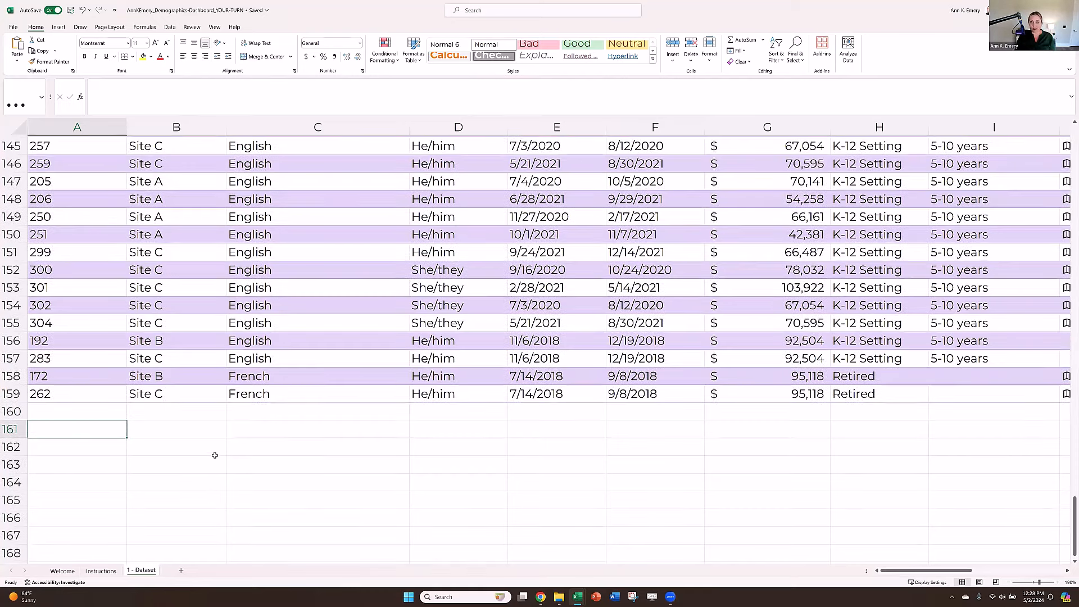
scroll(215, 455, "up", 5)
scroll(214, 455, "up", 20)
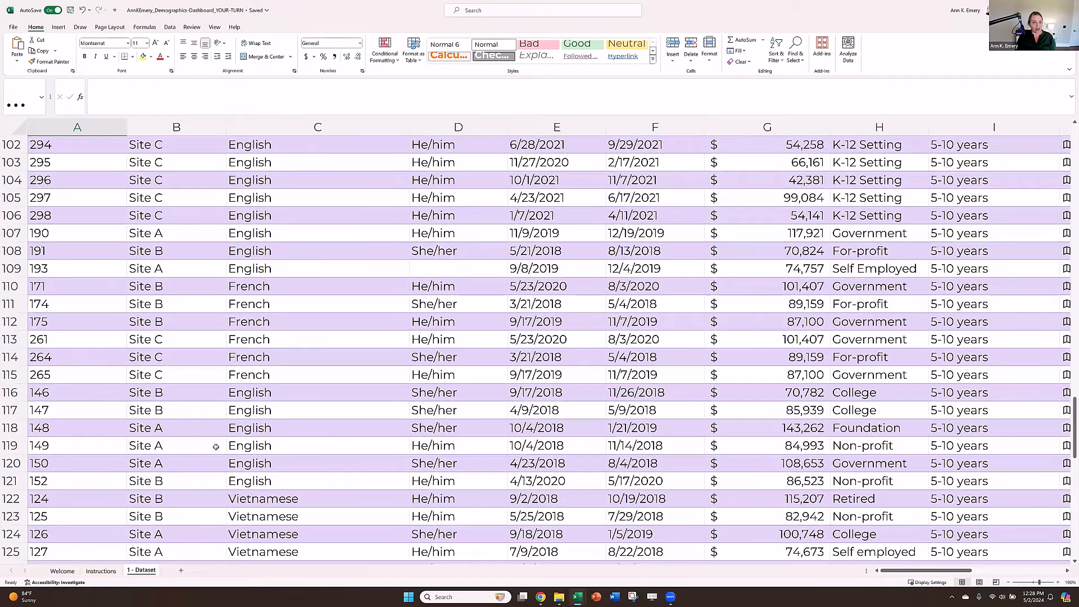
left_click(74, 124)
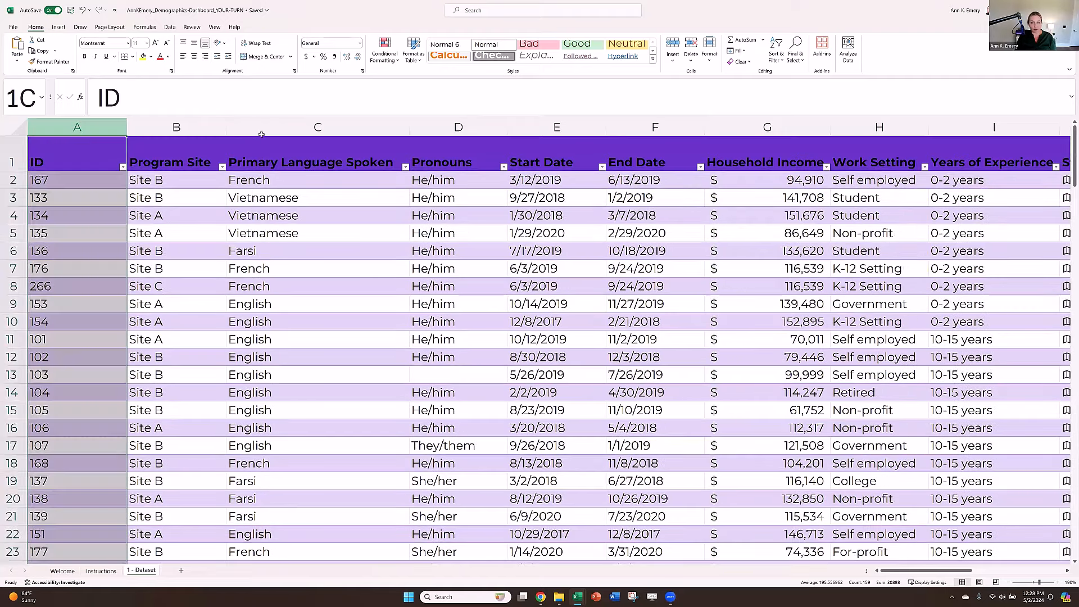
left_click_drag(600, 150, 879, 149)
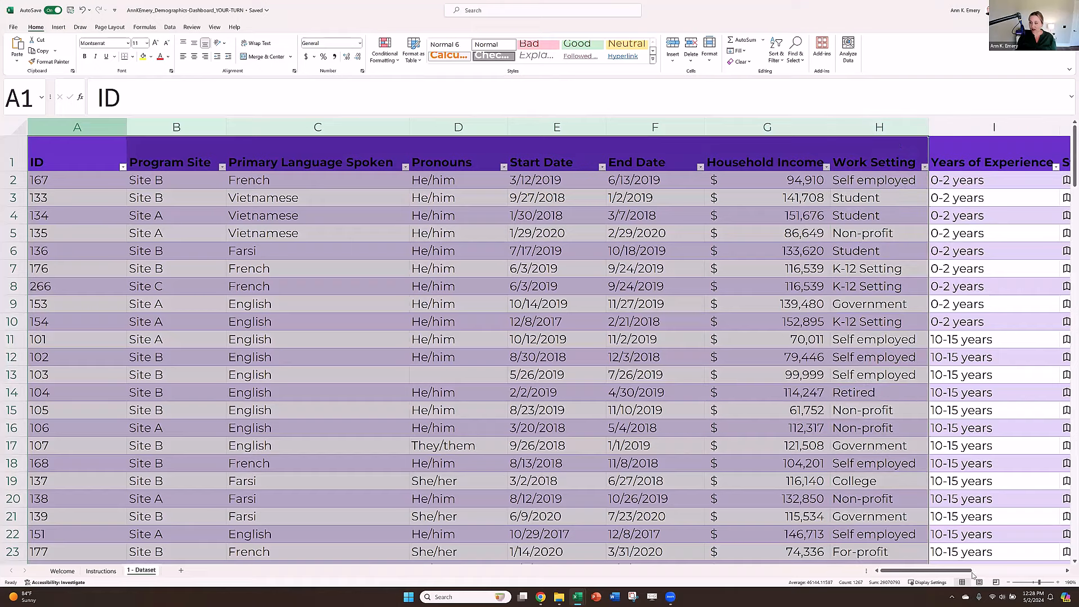
left_click(1008, 582)
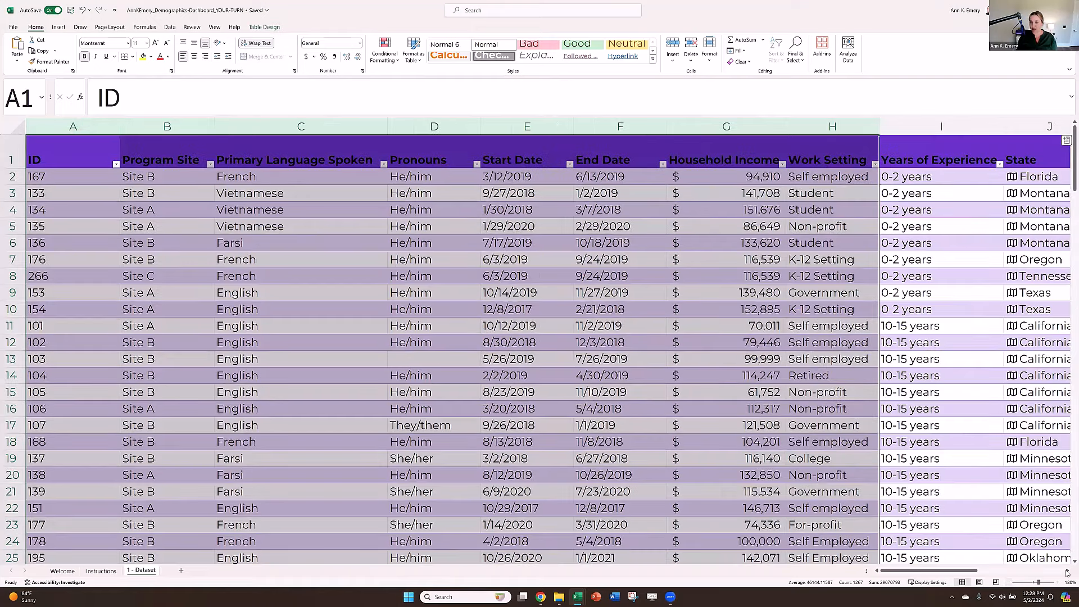
scroll(597, 147, "right", 2)
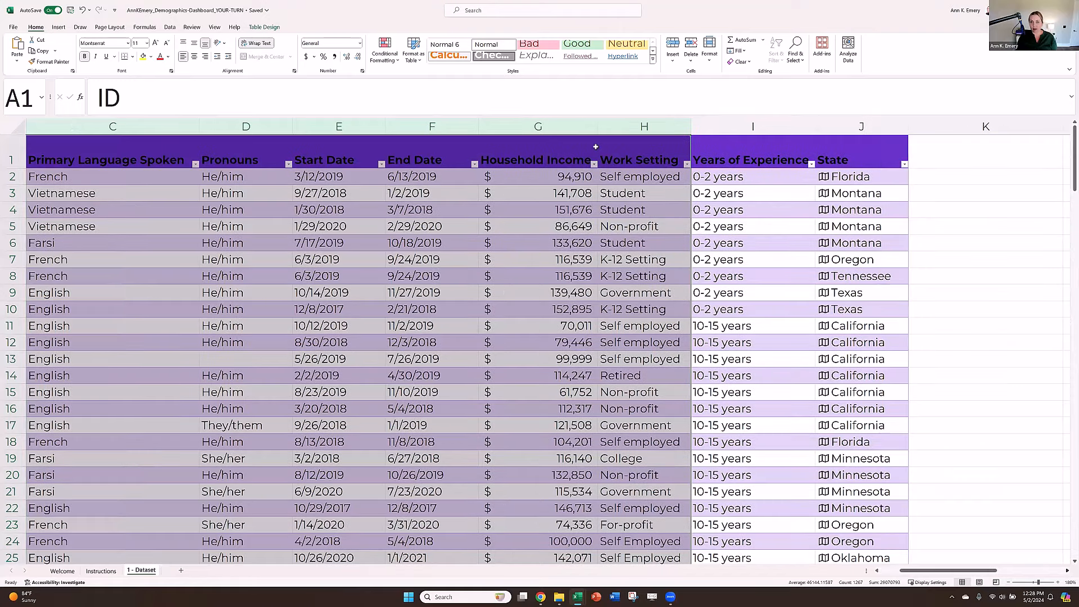
scroll(499, 125, "right", 3)
left_click_drag(499, 124, 283, 117)
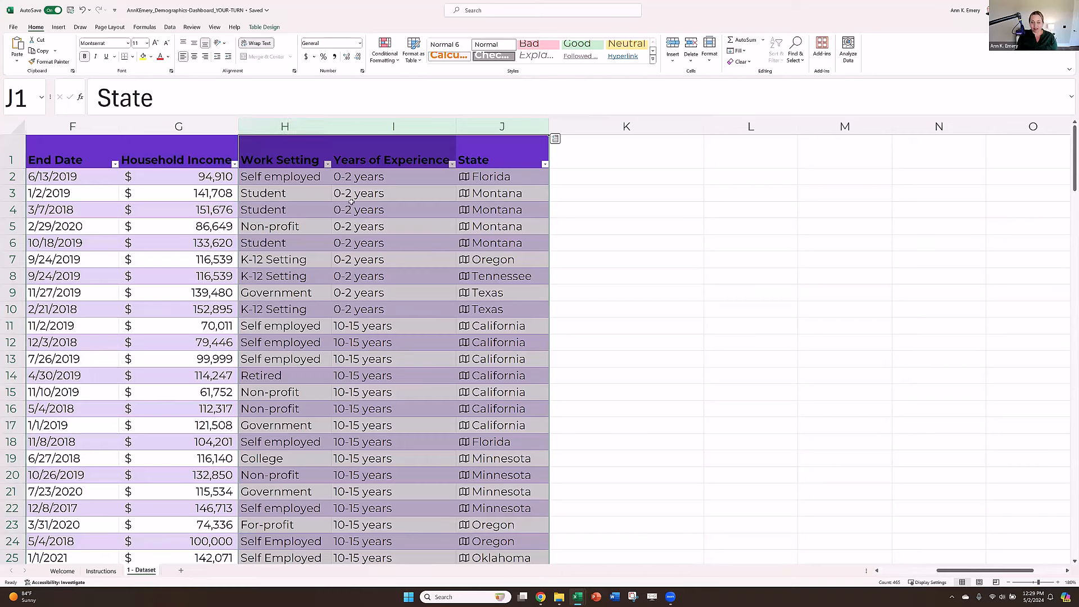
Step: Highlight the empty columns K, L and M beside the State column one after another
left_click(607, 126)
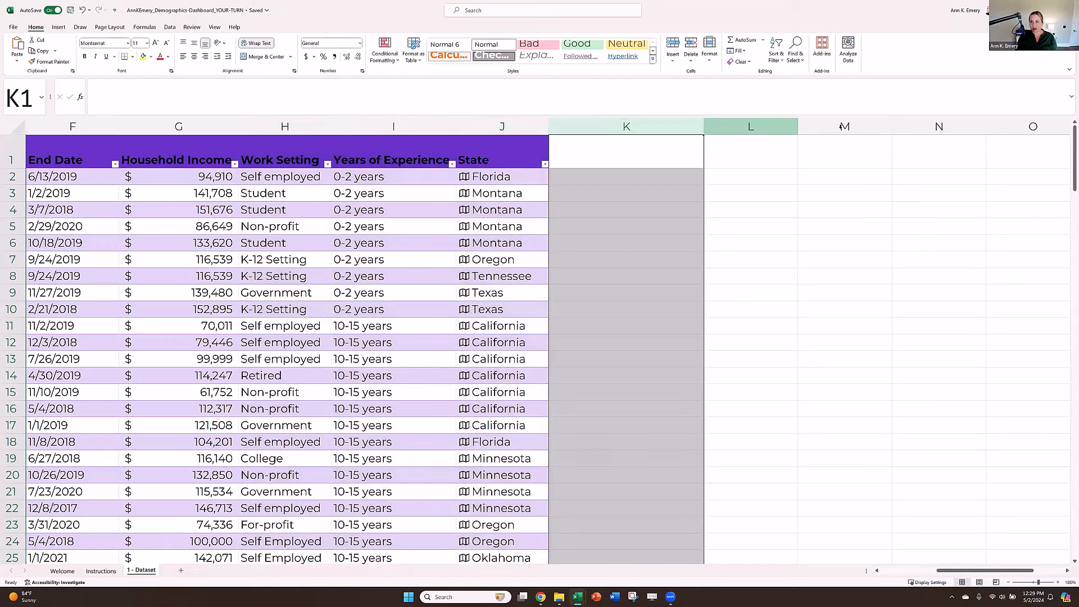
left_click(741, 126)
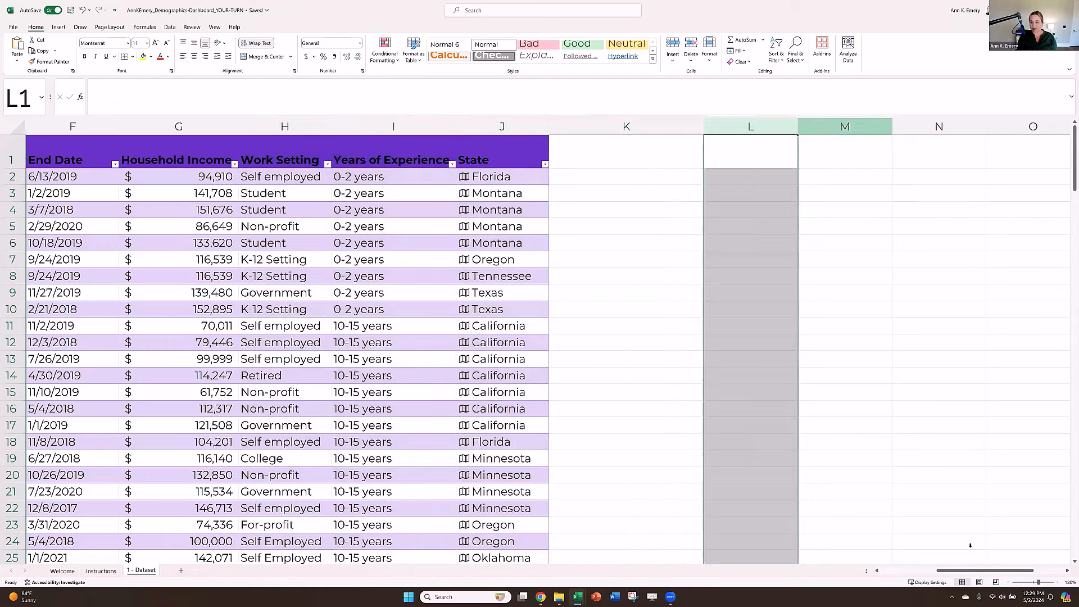
left_click(845, 126)
Step: Check the Household Income chart in the ANSWER-KEY workbook, then select the Household Income column in the practice workbook's table
left_click_drag(947, 574, 573, 596)
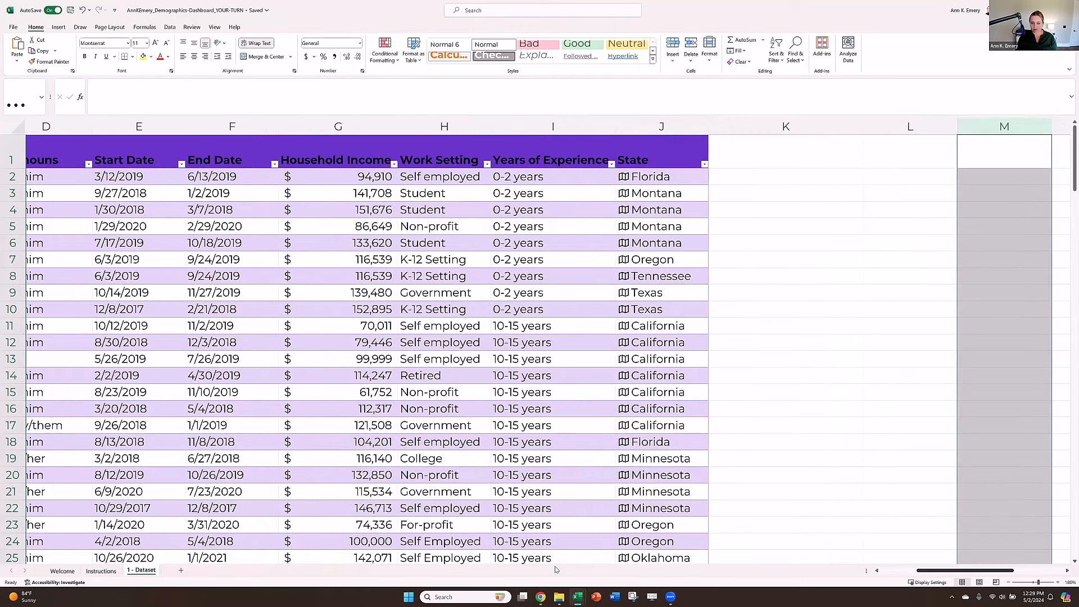
mouse_move(578, 597)
left_click(531, 553)
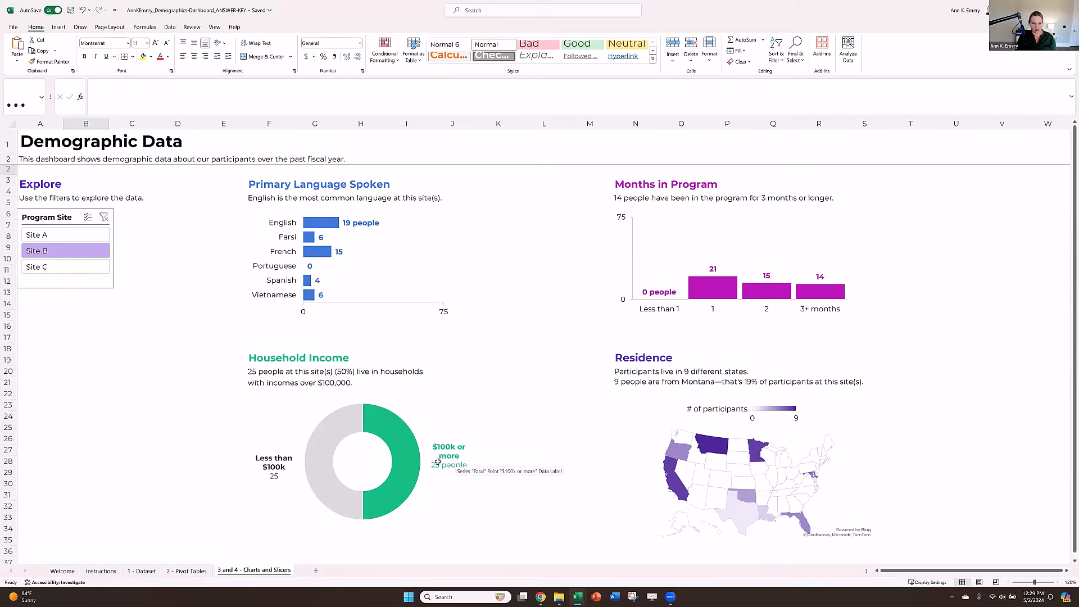
key("alt+Tab")
left_click(383, 125)
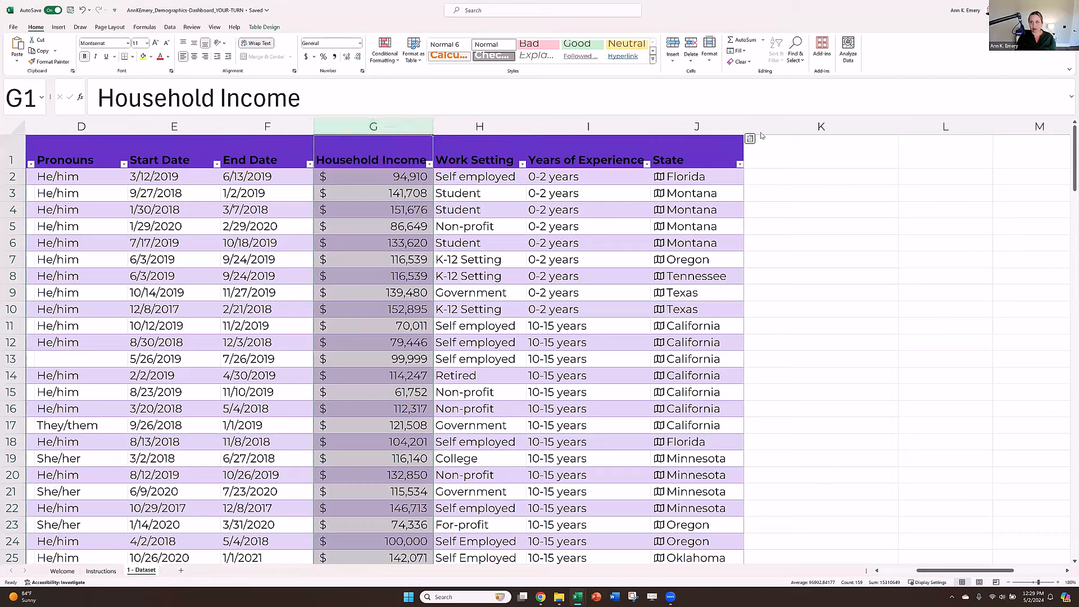
Step: Add a column beside State in the table, headed "Household Income - More or less than $100,000"
left_click(786, 126)
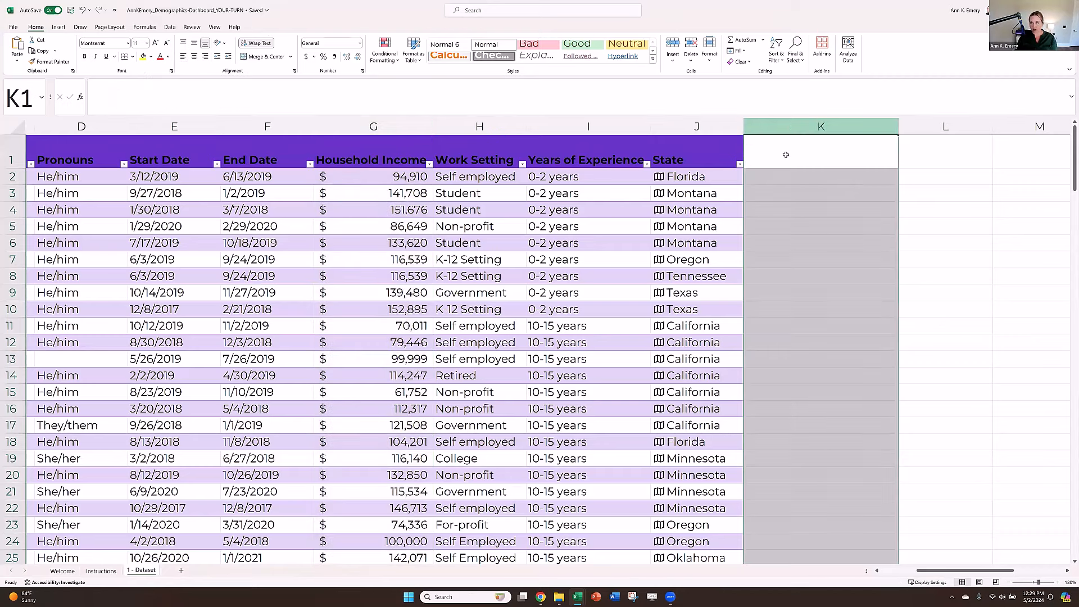
left_click(785, 155)
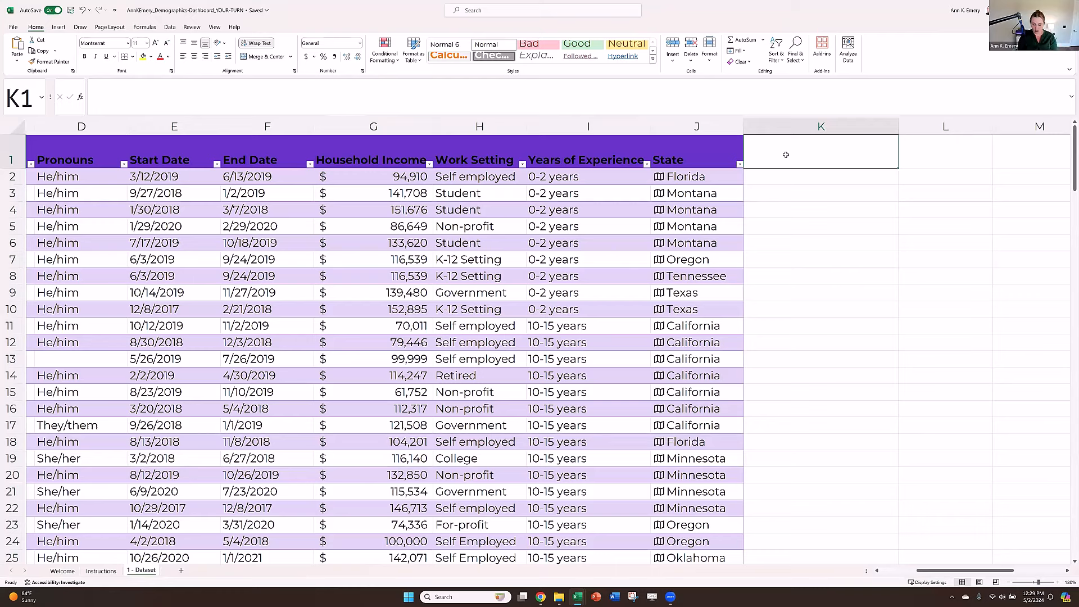
type("Household")
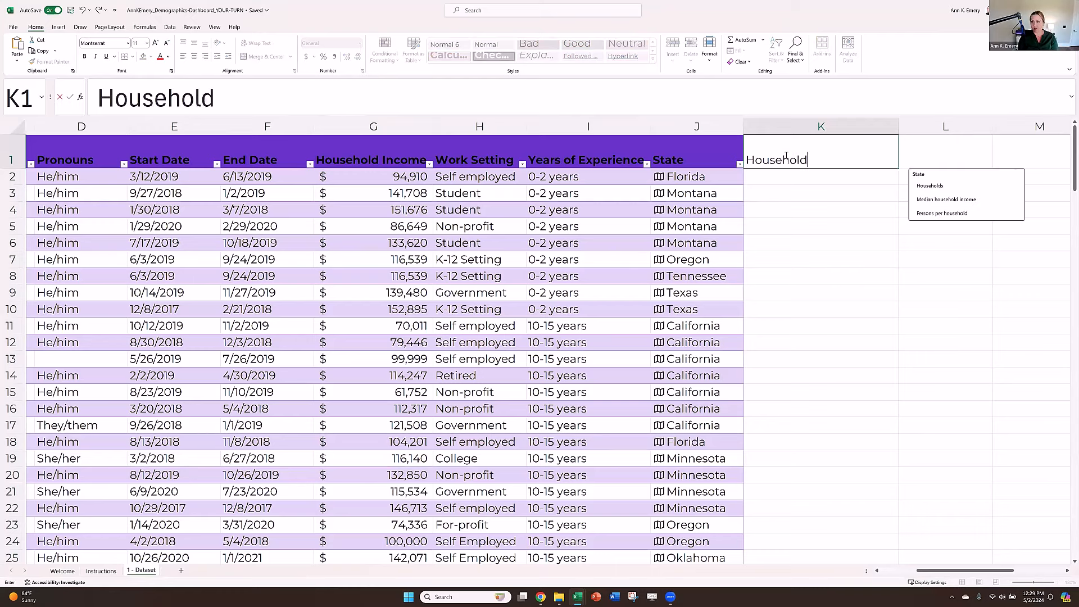
type(" I")
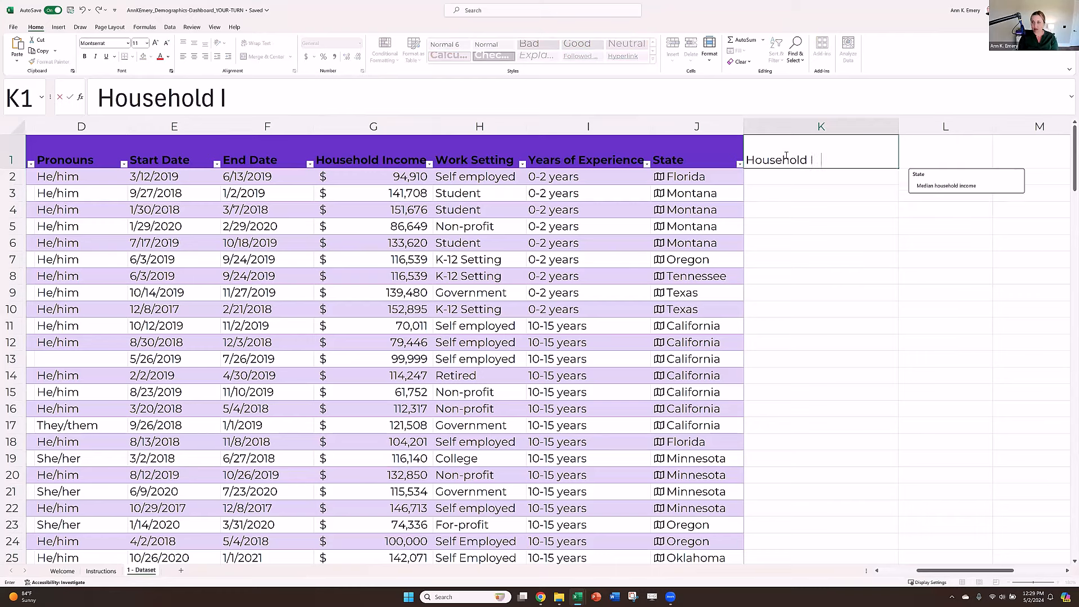
type("ncome -")
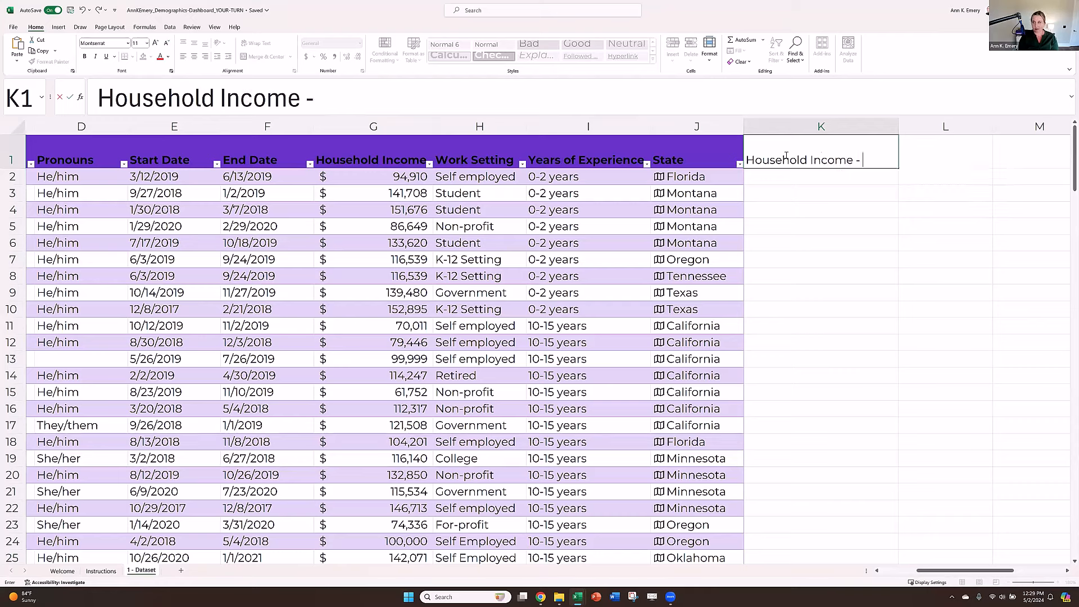
type(" More or less than ")
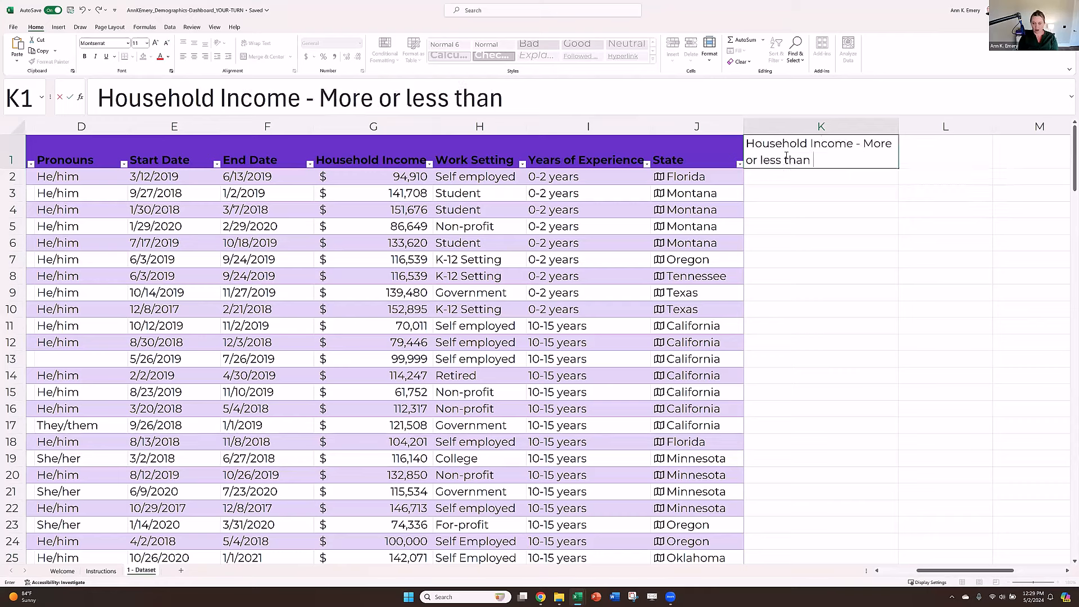
type("$100,000")
key("ctrl+Return")
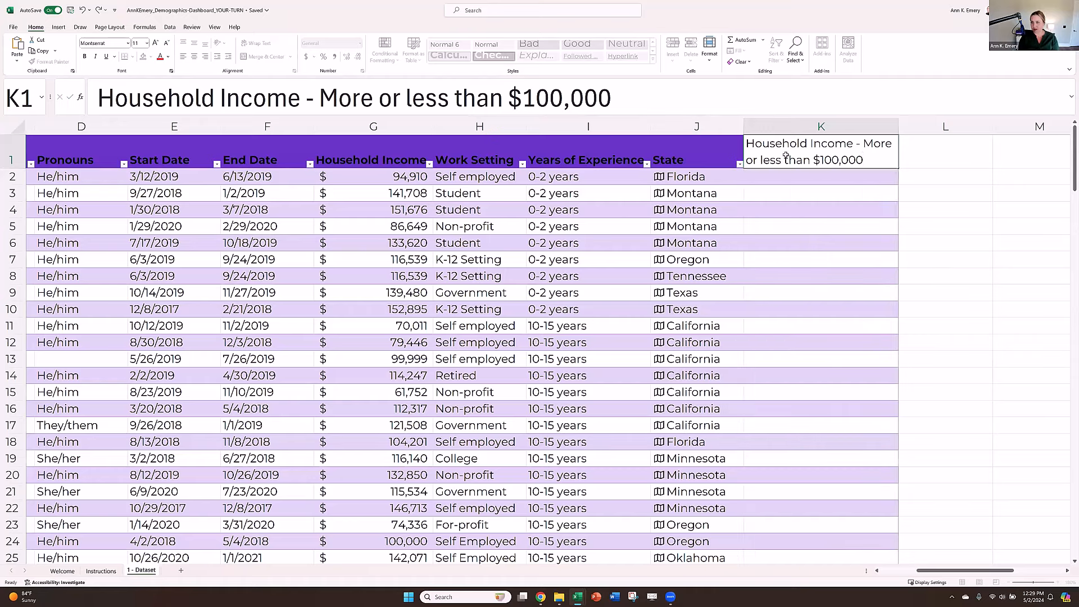
key("Return")
Step: Set the font colour of the whole new column K to red
left_click(820, 126)
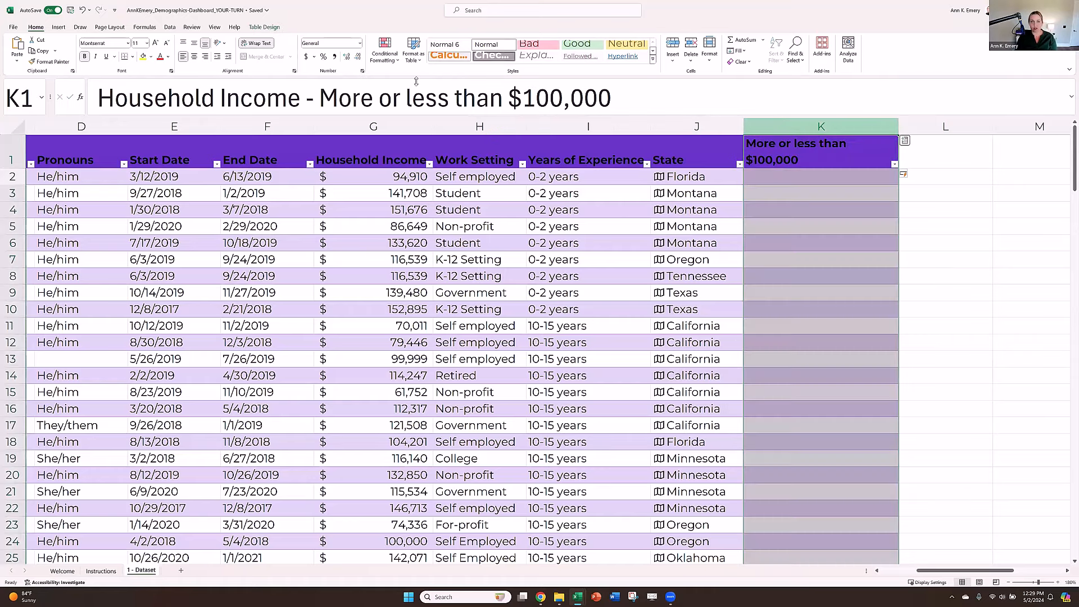
left_click(161, 56)
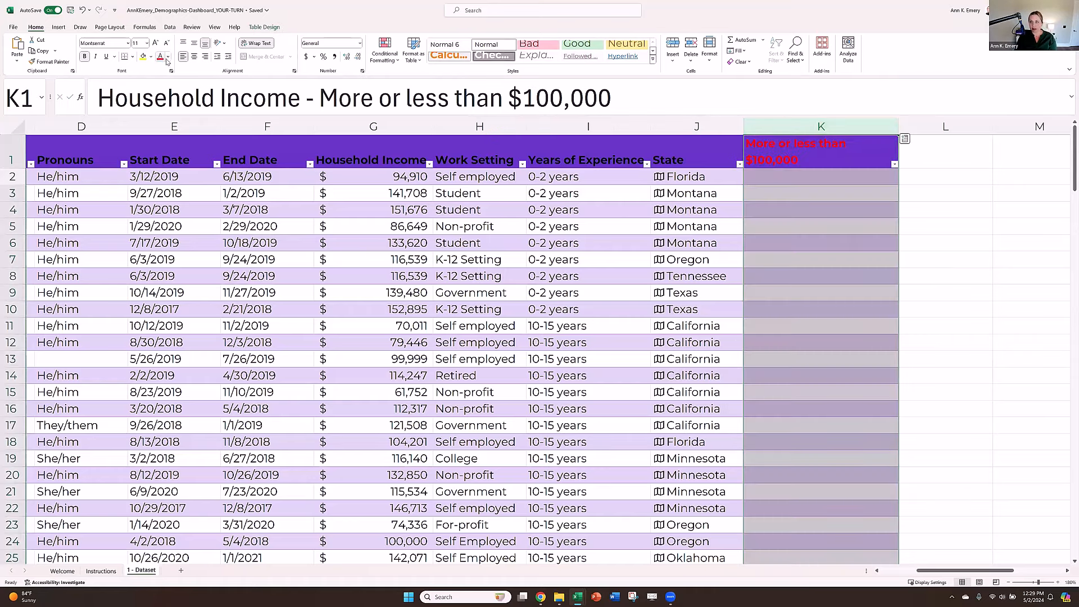
left_click(826, 177)
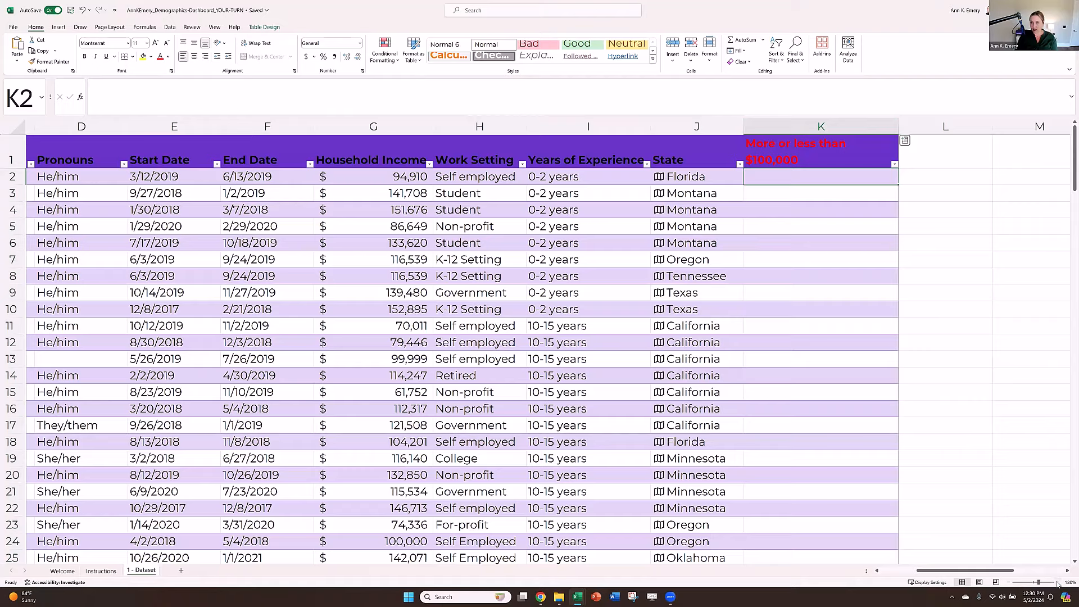
left_click(1058, 583)
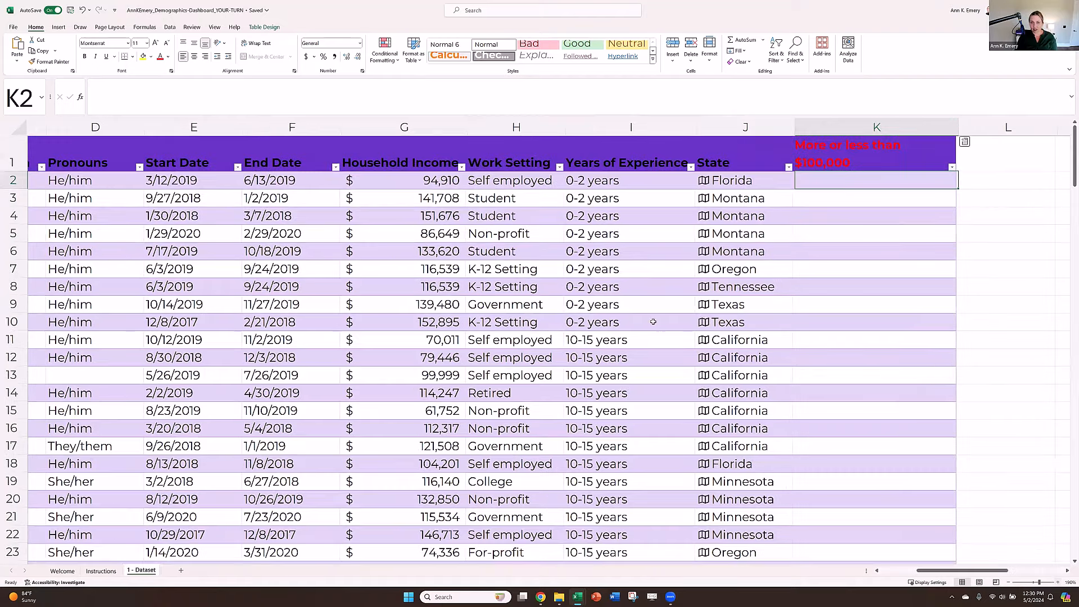
left_click(1043, 582)
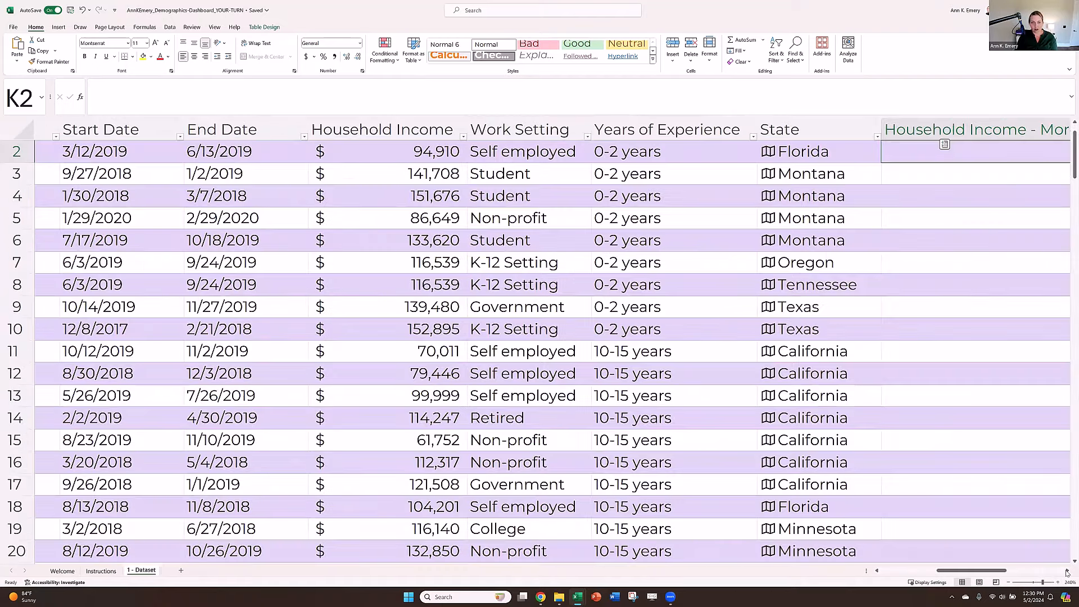
left_click(1066, 571)
left_click(1066, 571)
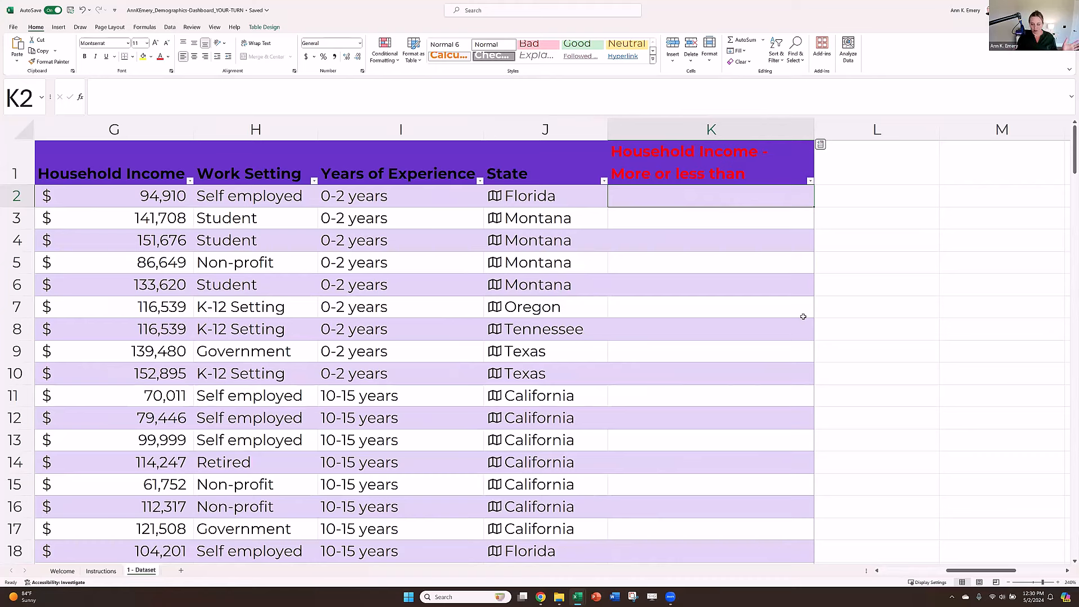
type("=")
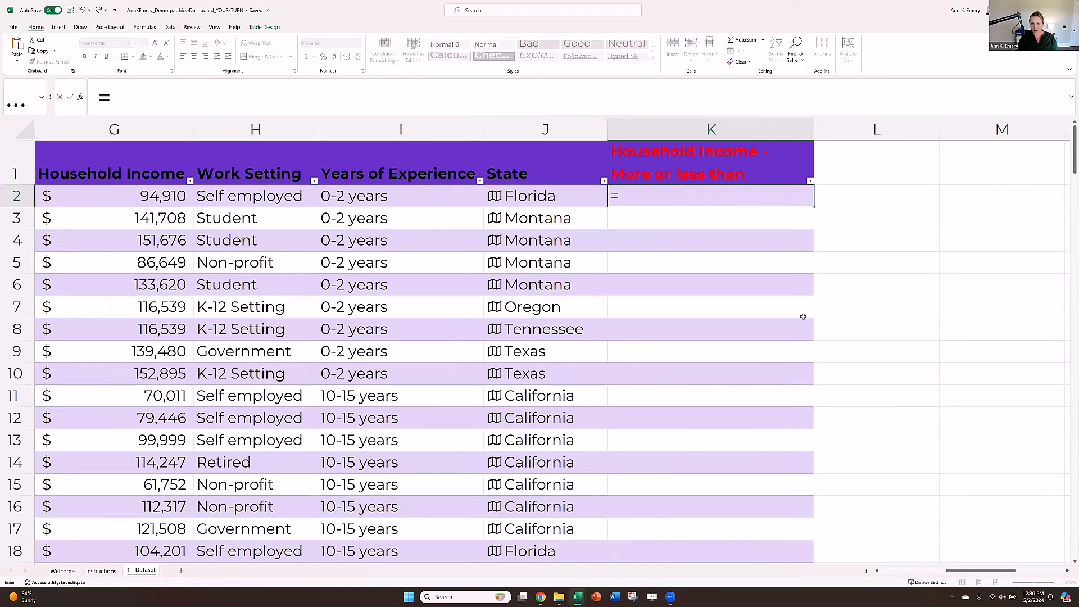
key("BackSpace")
key("Return")
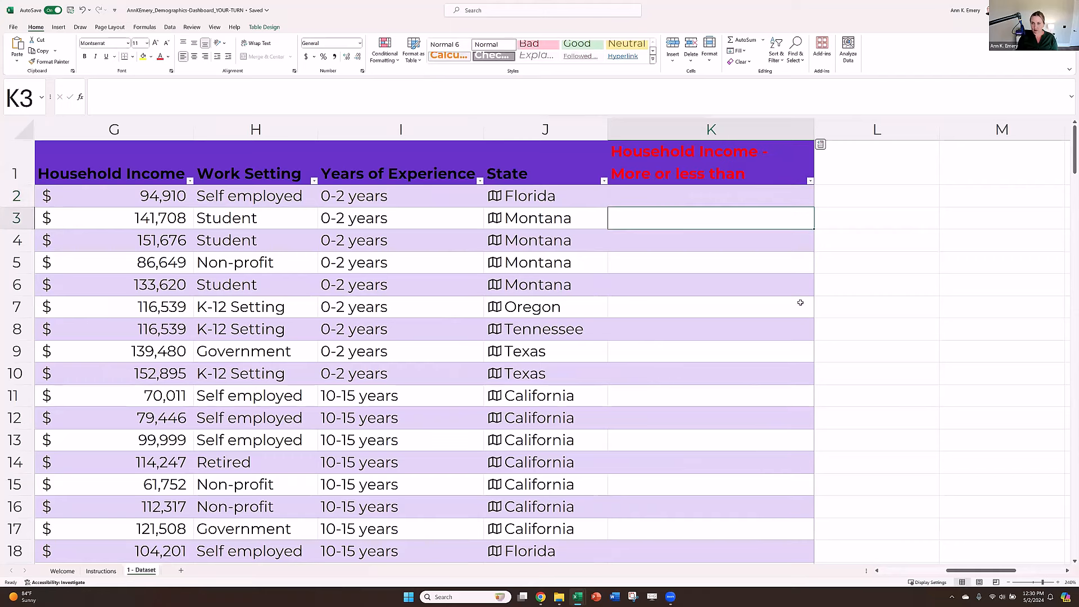
left_click(315, 100)
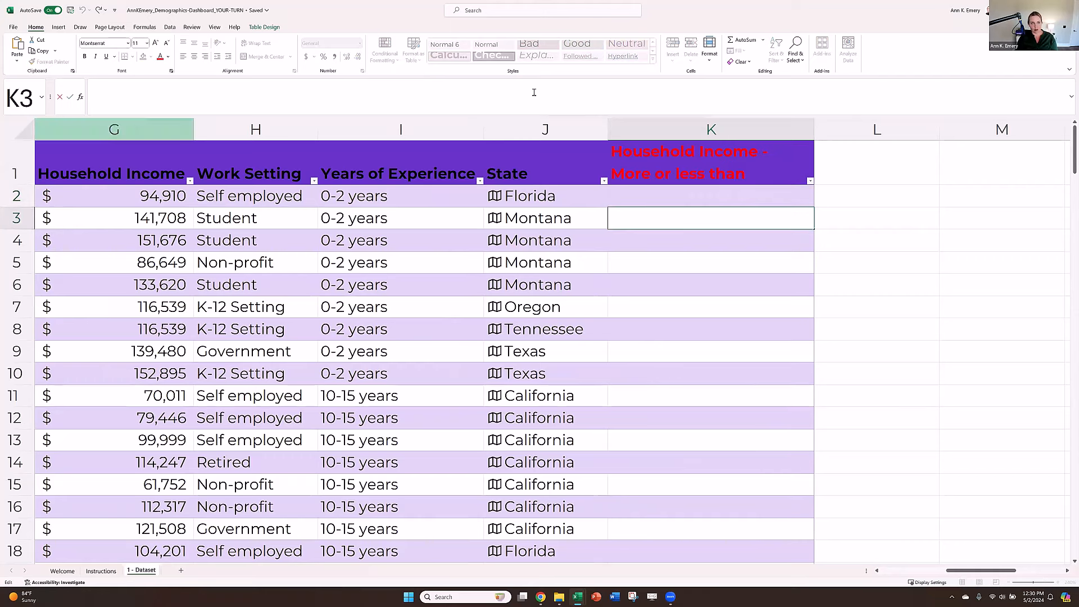
left_click(1002, 548)
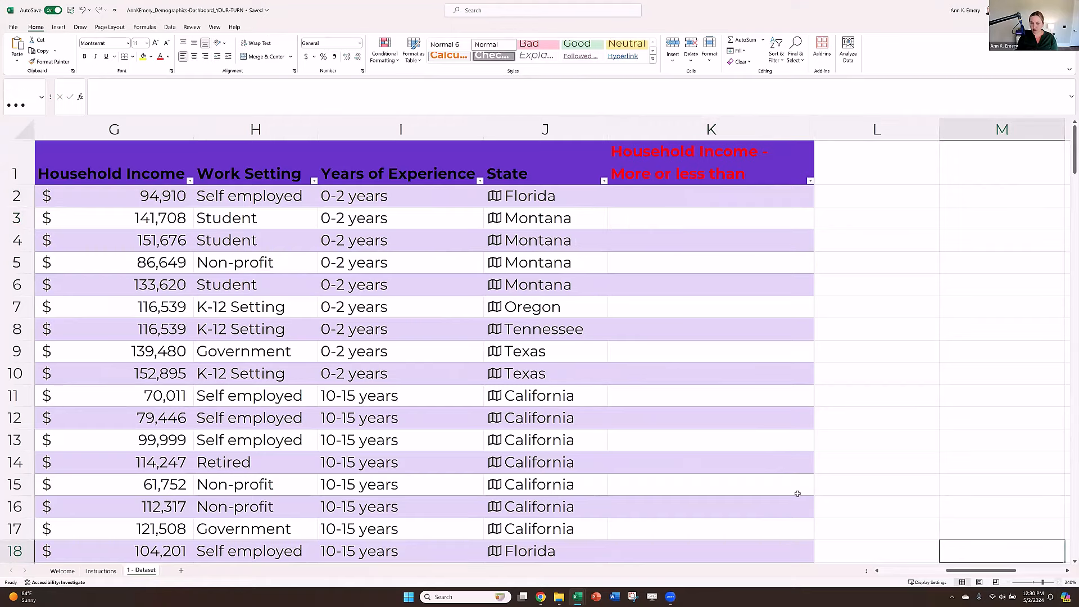
Step: Narrow the Work Setting, Years of Experience and State columns together to bring Household Income closer to the new column
scroll(797, 493, "up", 2, "ctrl")
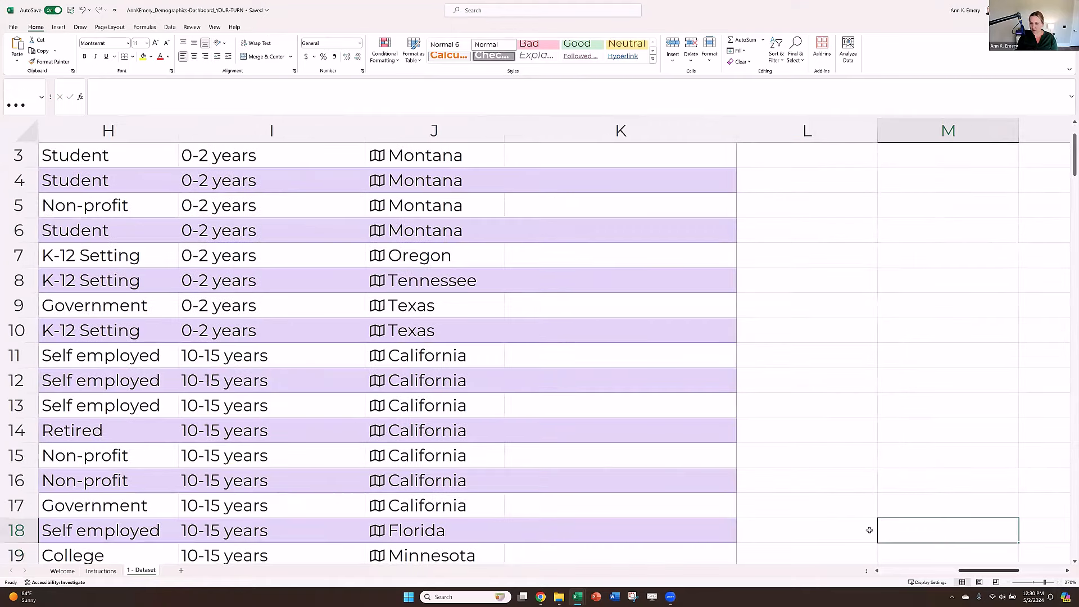
scroll(1039, 571, "left", 3)
scroll(1066, 572, "left", 2)
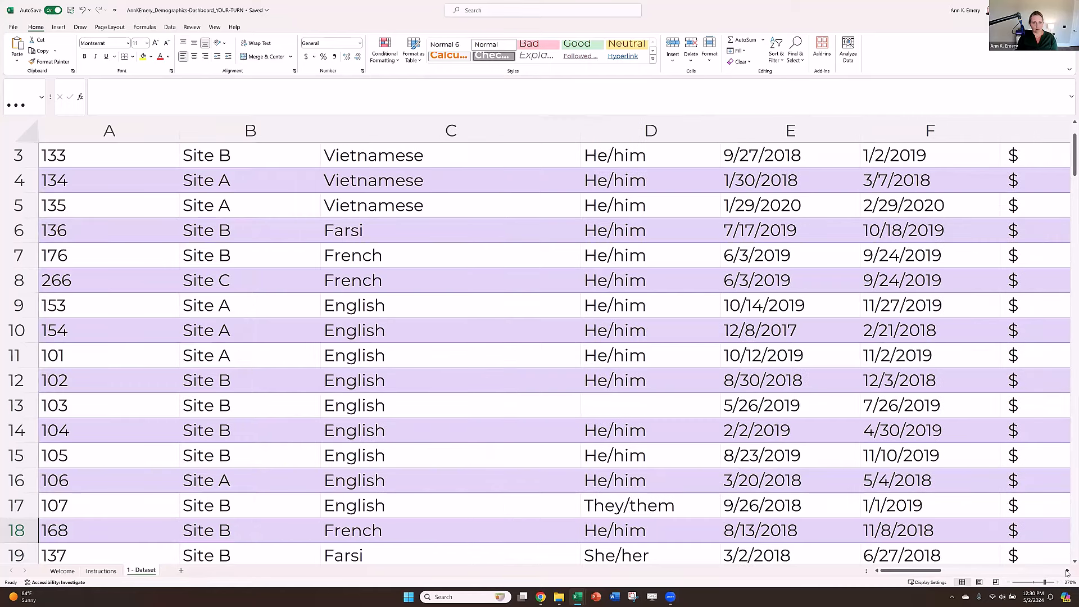
scroll(1066, 572, "right", 1)
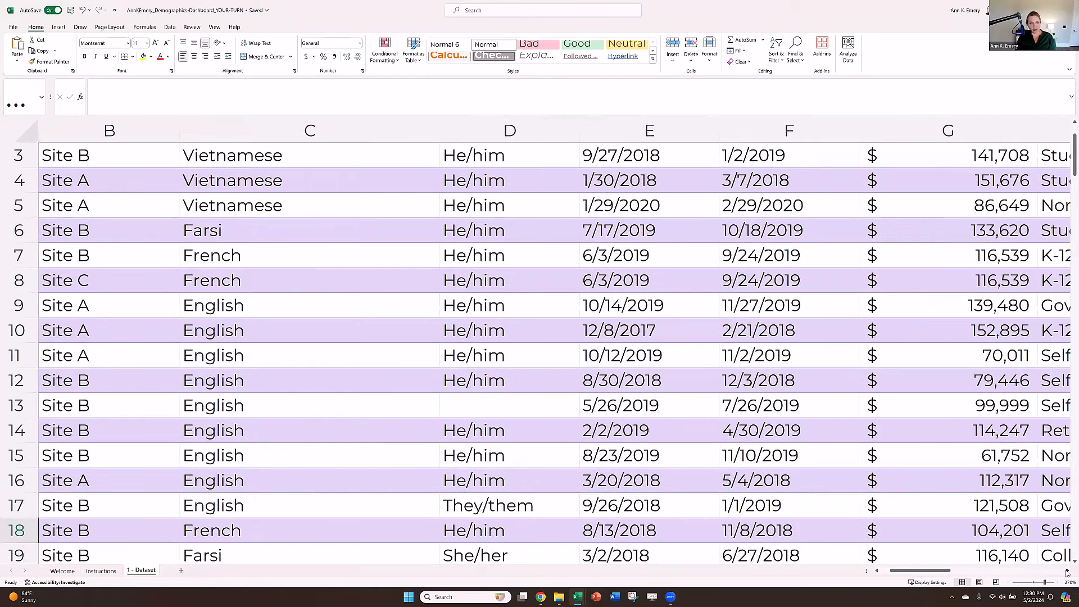
scroll(840, 409, "right", 3)
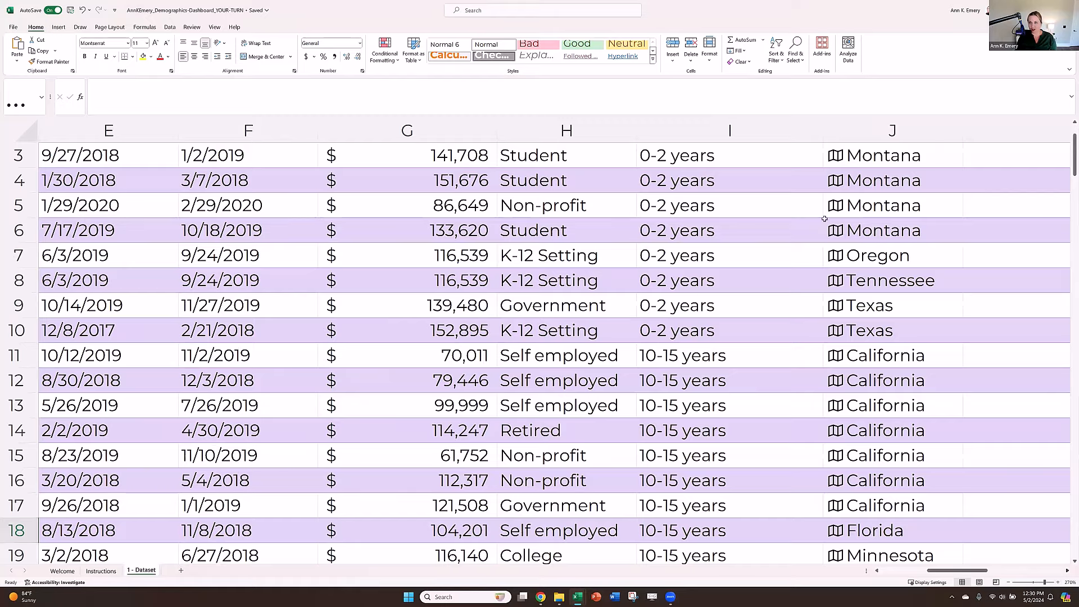
scroll(824, 219, "up", 1)
scroll(824, 219, "right", 1)
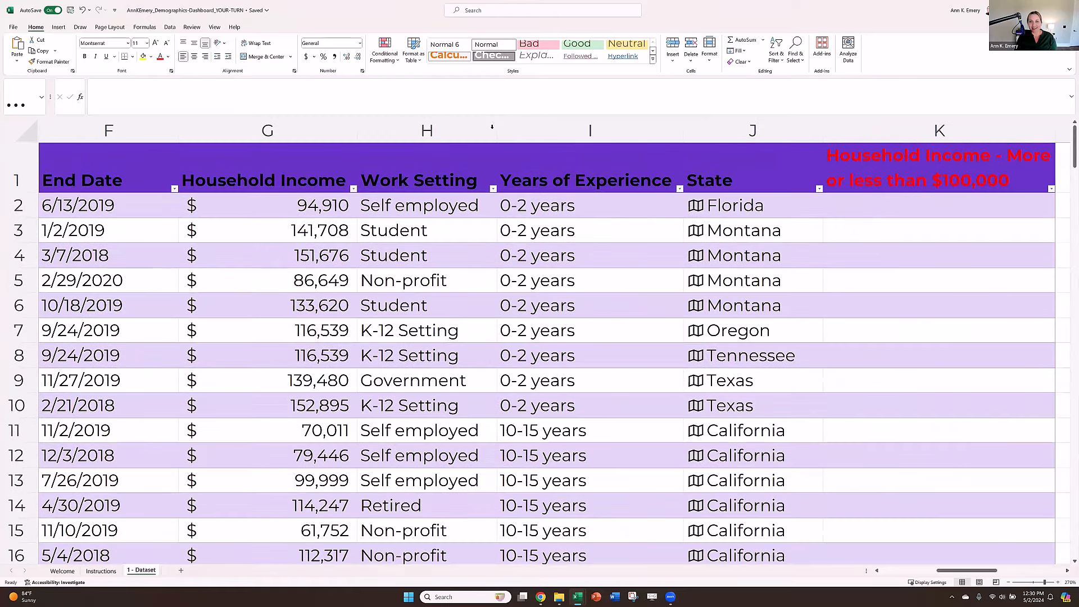
left_click_drag(753, 130, 424, 137)
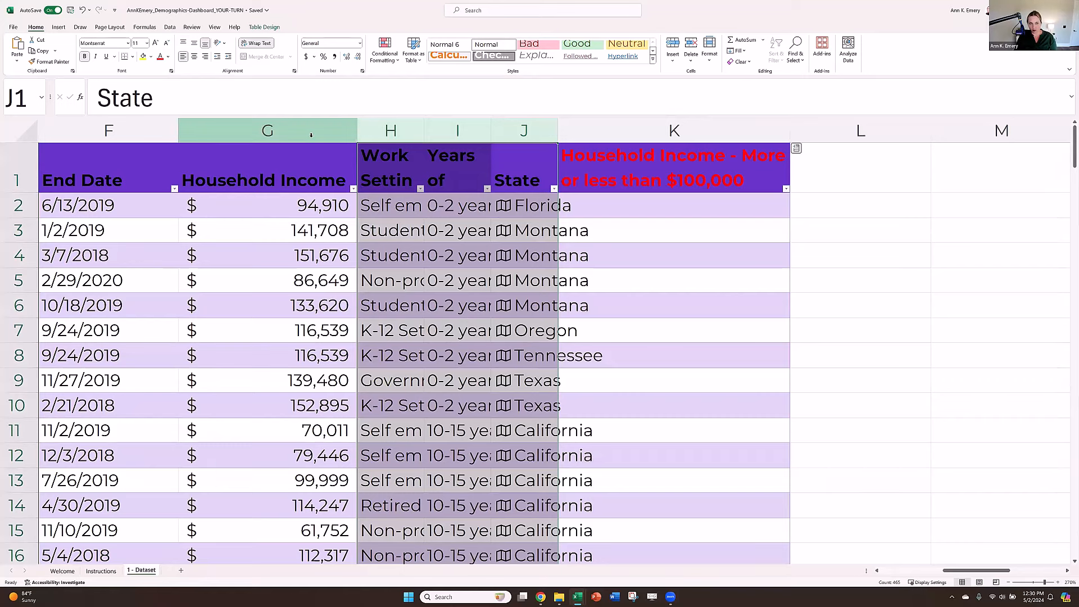
left_click(310, 135)
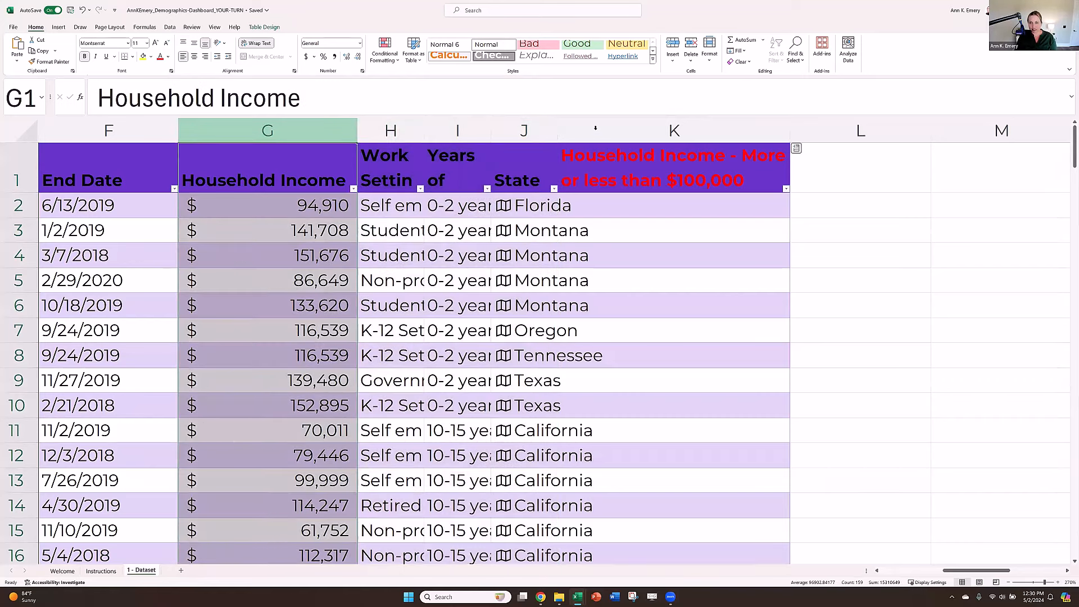
Step: Start an IF formula in K2 that tests whether the row's Household Income is >=100000
left_click(595, 130)
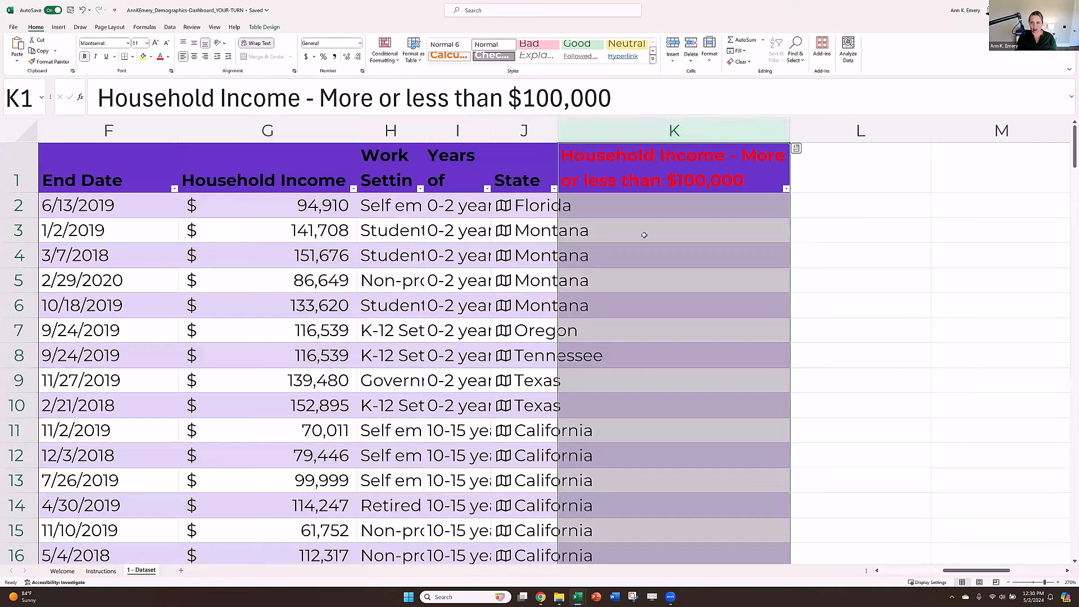
key("Down")
type("=if(")
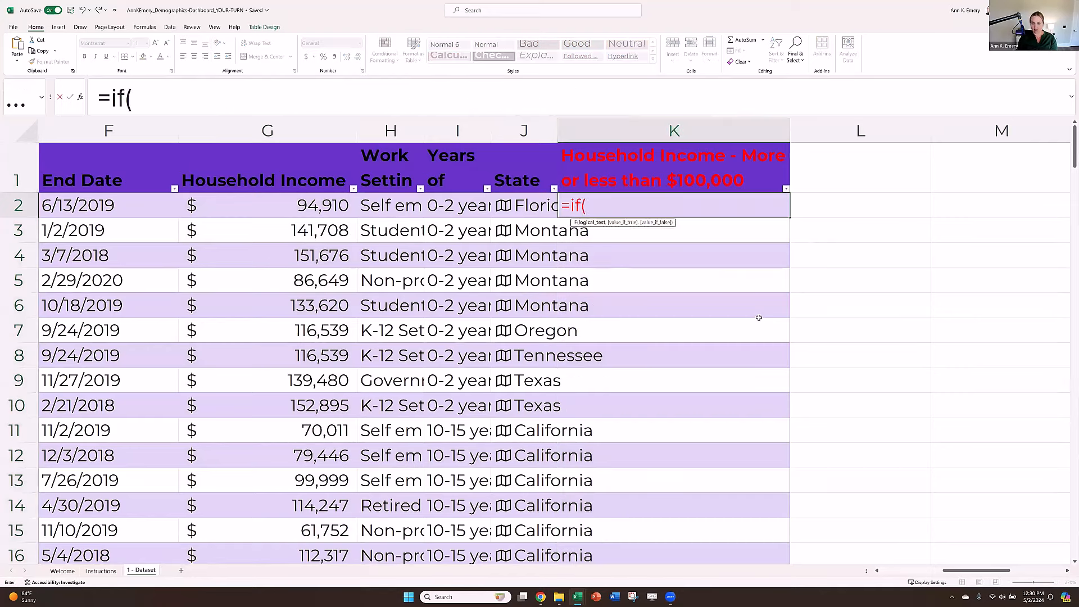
left_click(310, 205)
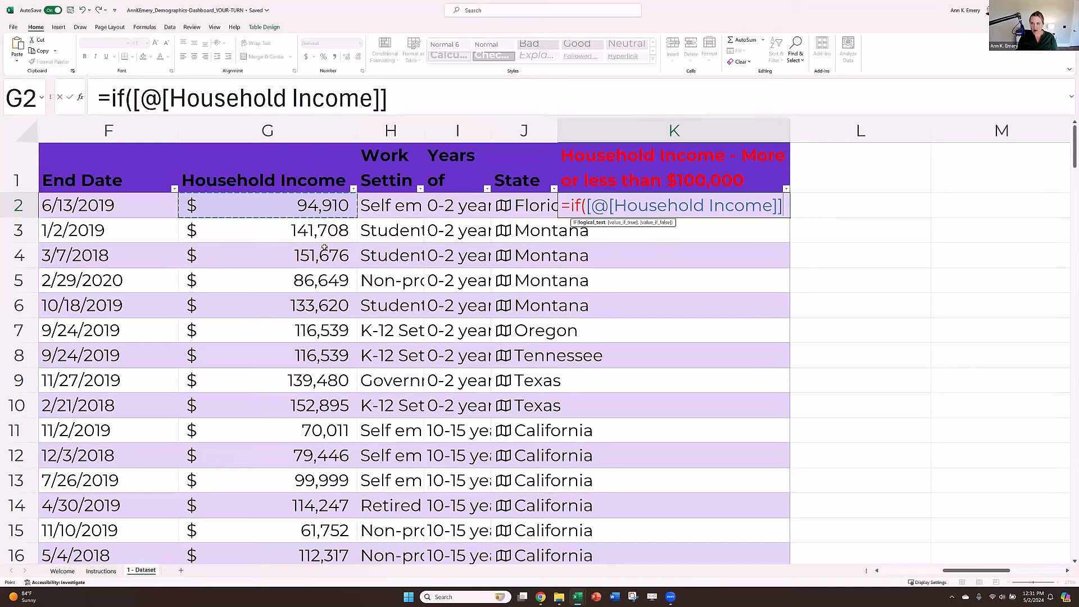
type(">=,")
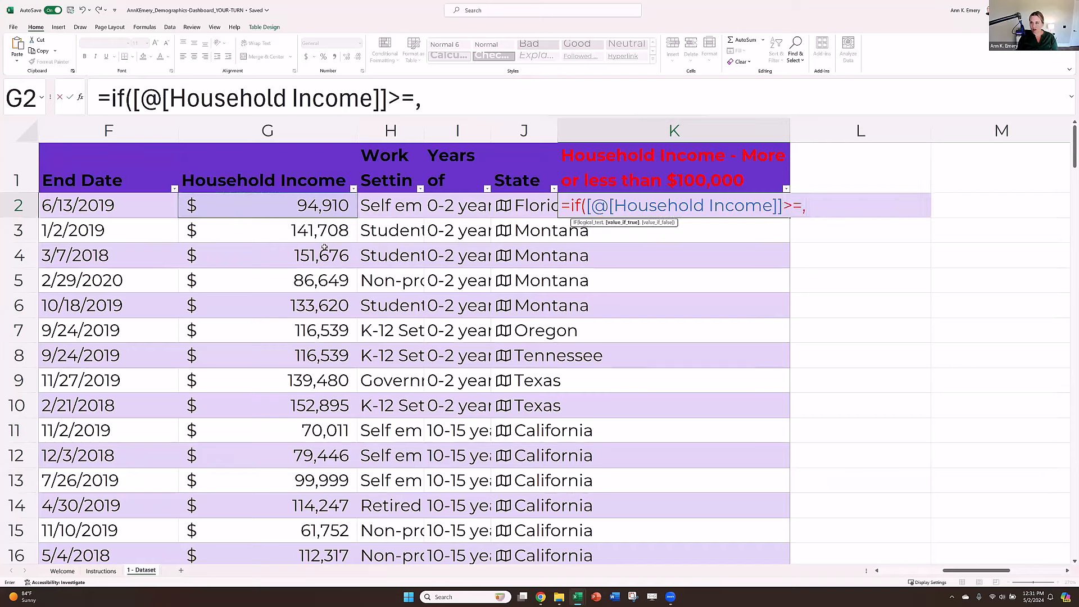
key("BackSpace")
type("100000")
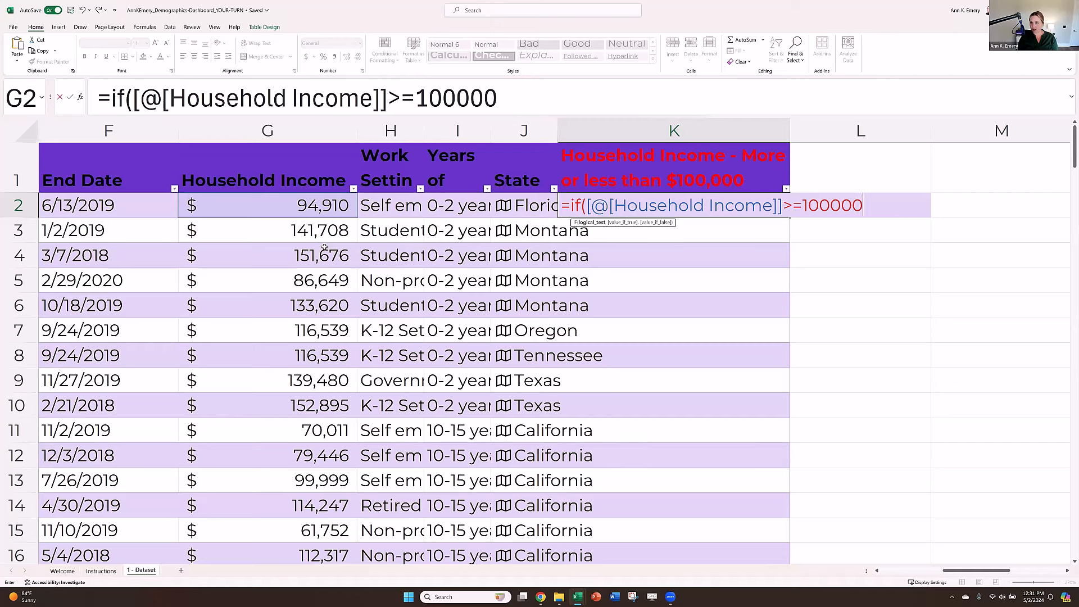
Step: Complete the K2 IF formula so it returns "$100k or more" when true and "Less than $100,000" when false, with both texts quoted
type(",\"$100k")
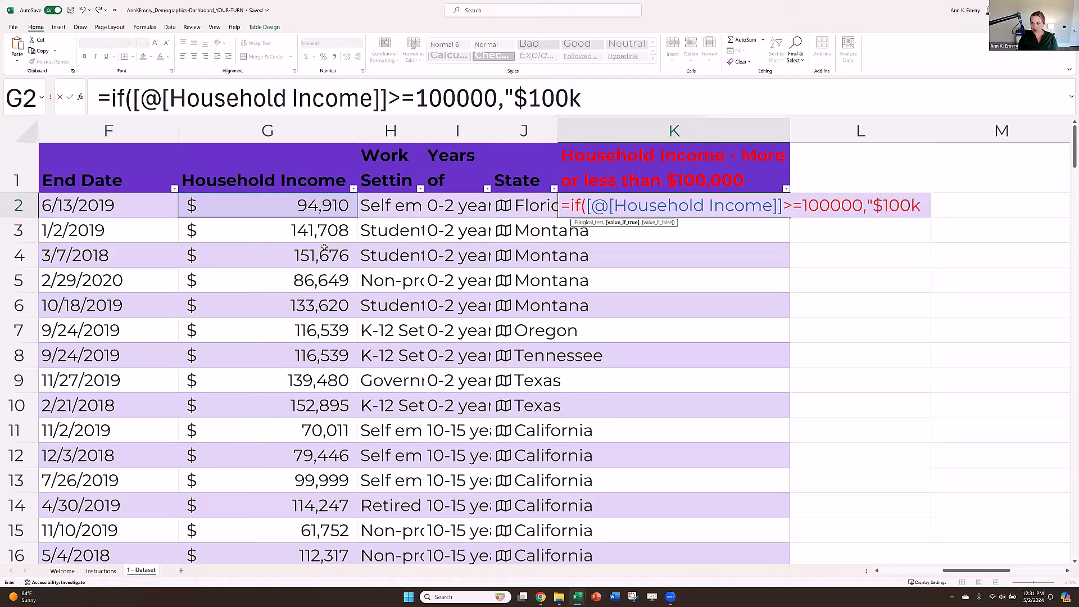
type(" or more\",\"")
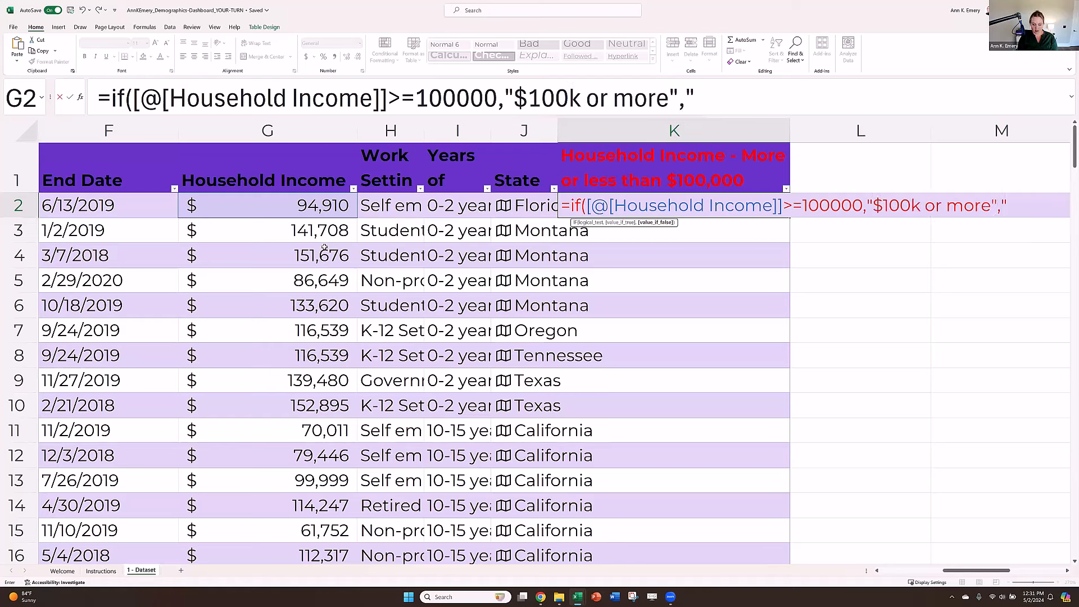
type("Less than")
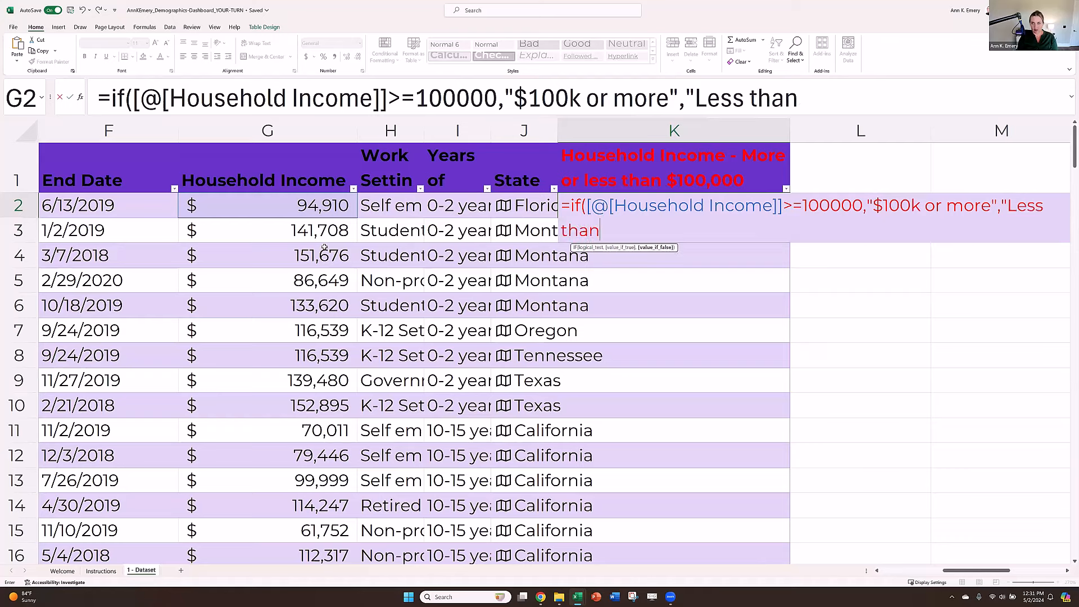
type(" $100,000")
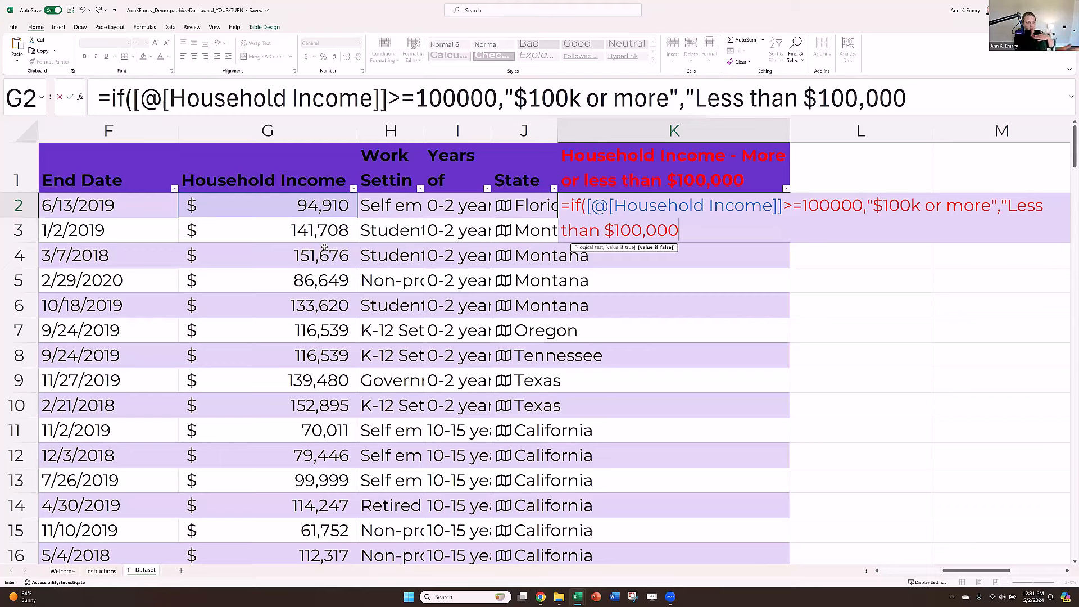
type(")")
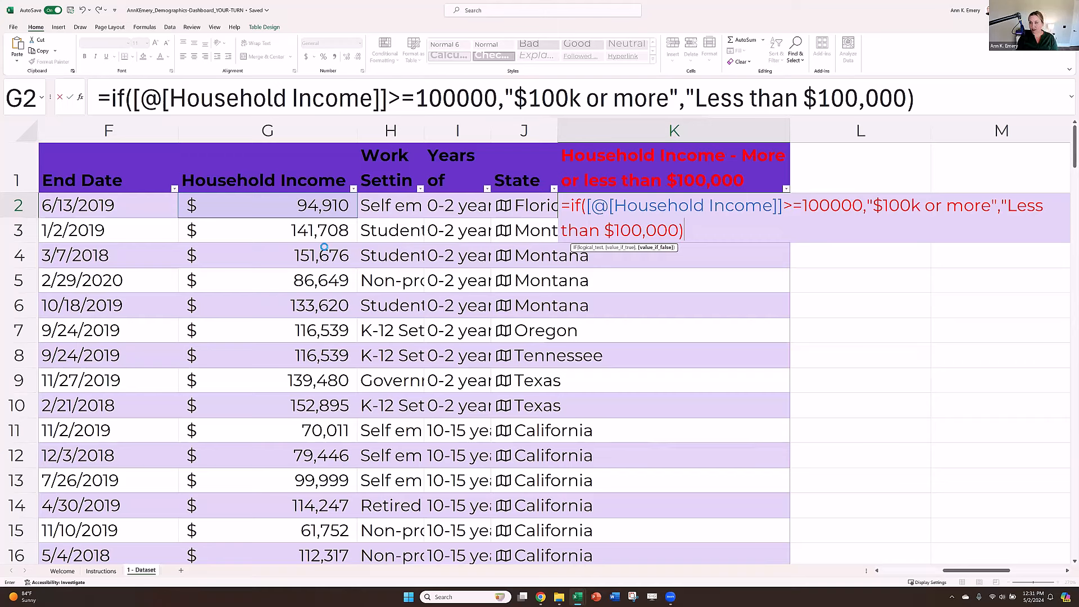
key("Return")
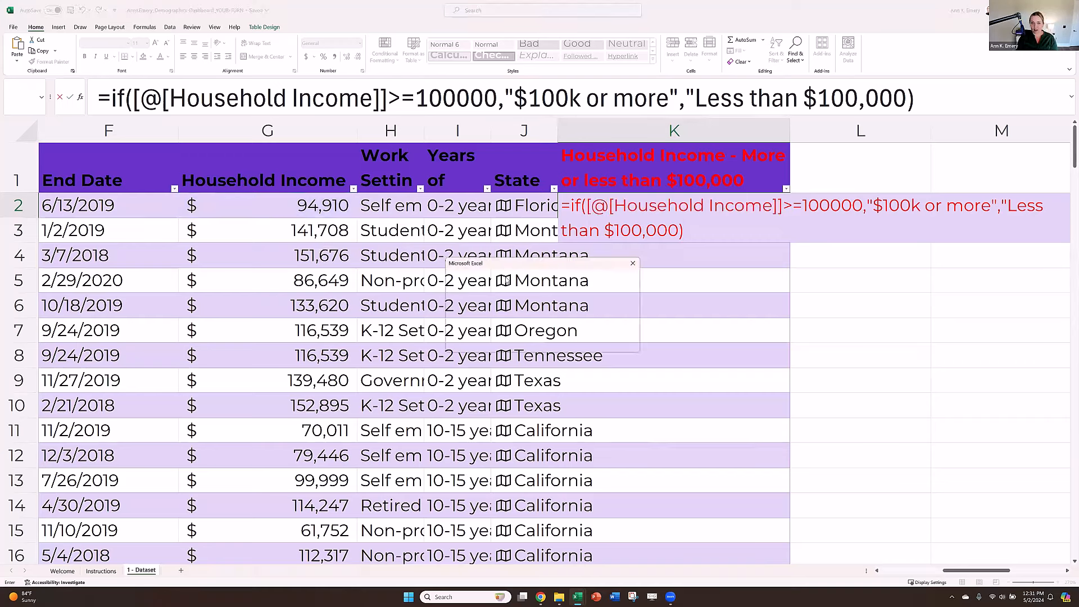
left_click(632, 263)
left_click(907, 98)
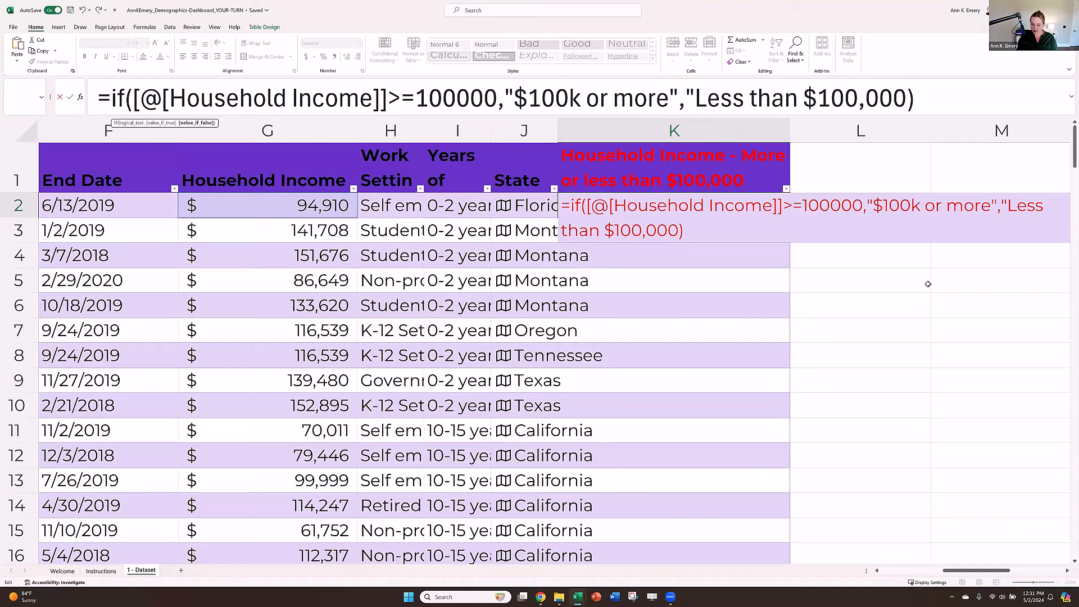
type("\"")
key("Return")
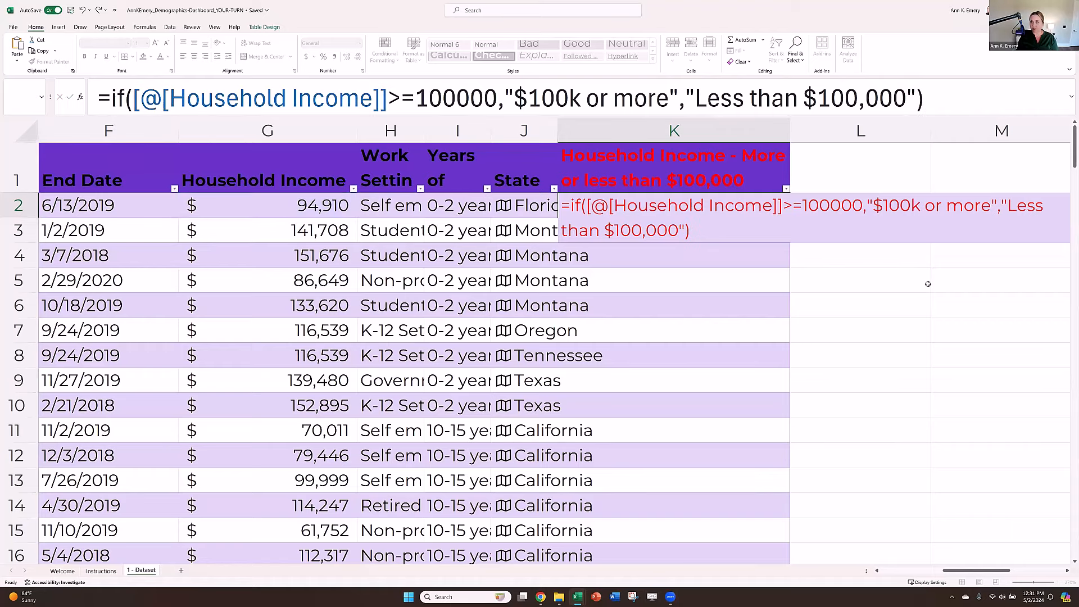
Step: Compare the Household Income amounts in the first rows with their recoded categories in column K
left_click(336, 205)
key("ctrl+Right")
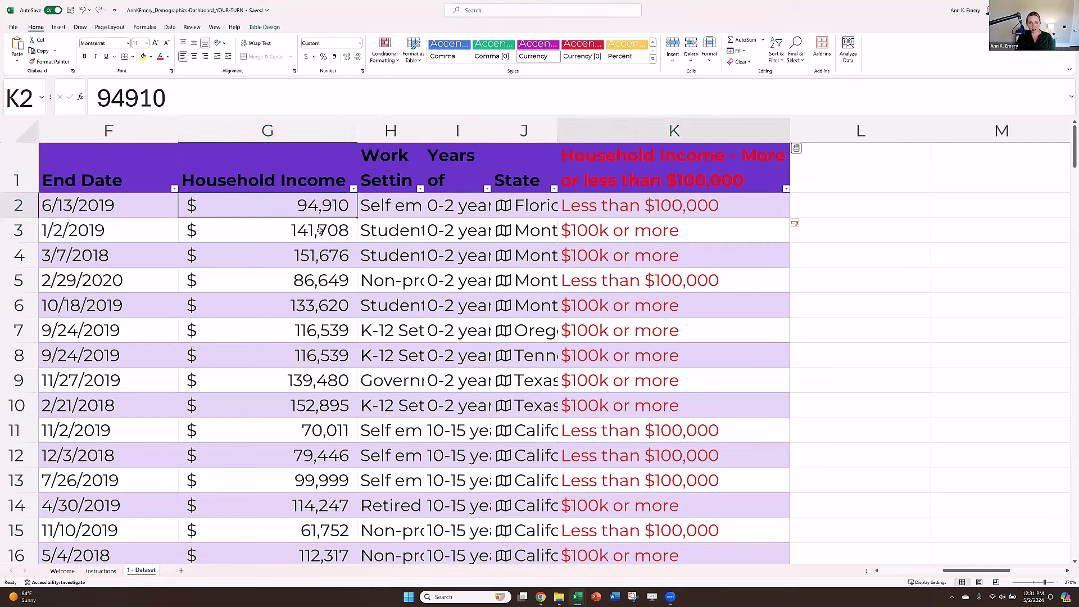
left_click(315, 236)
left_click(626, 235)
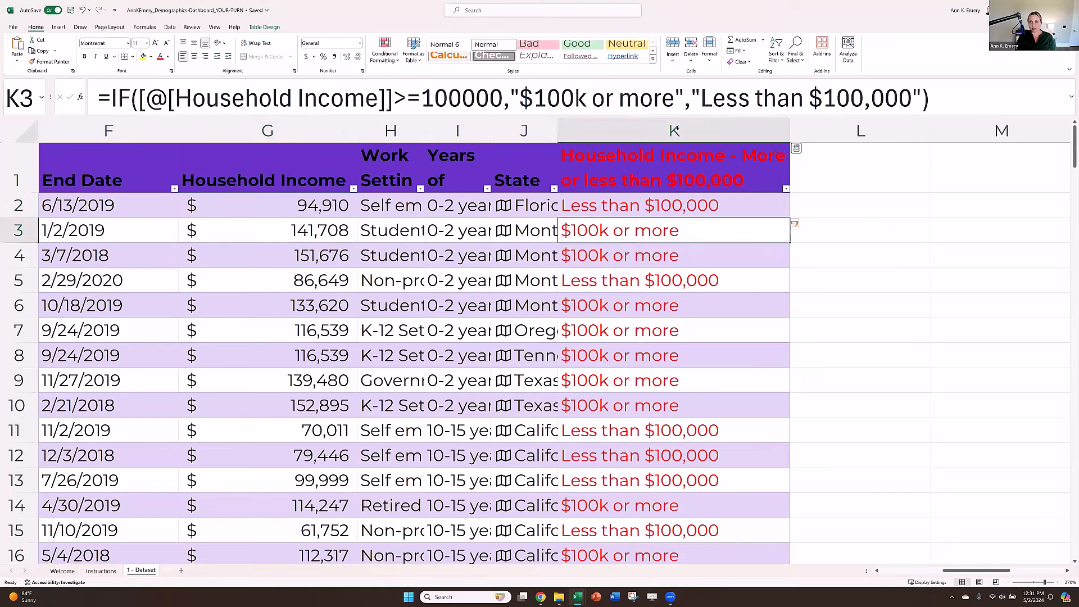
left_click(675, 128)
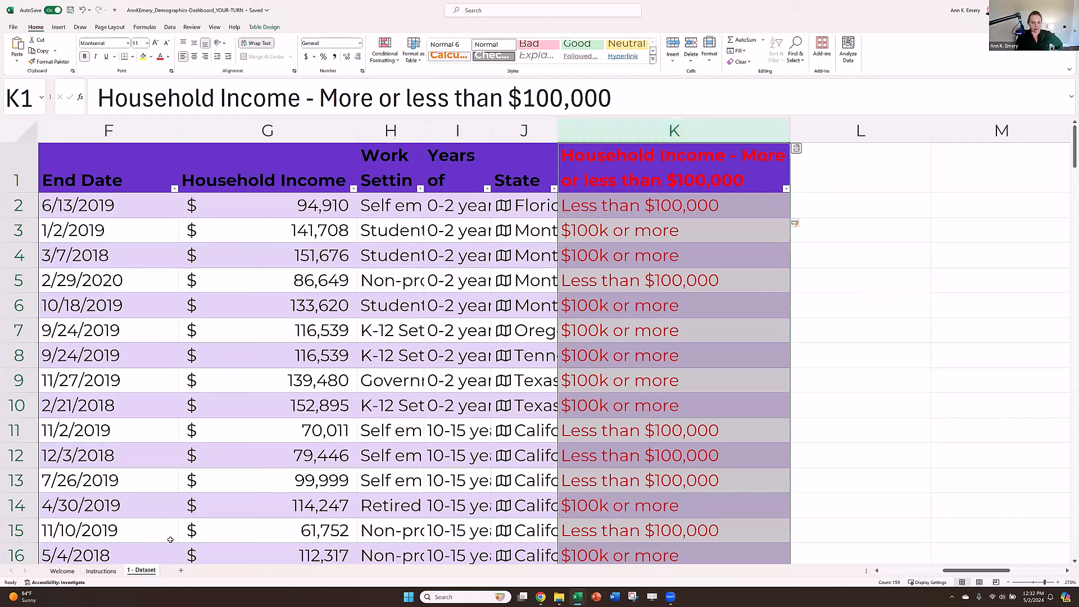
Step: Review the Dataset and Pivot Tables elements on the Instructions sheet, along with the new column in the dataset
left_click(102, 571)
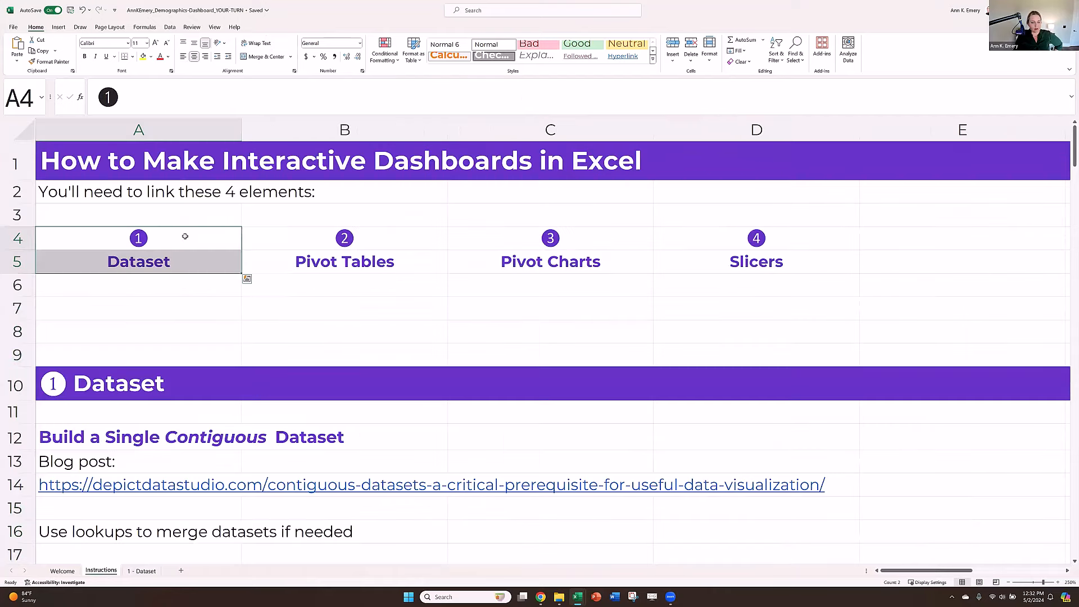
left_click_drag(180, 236, 188, 262)
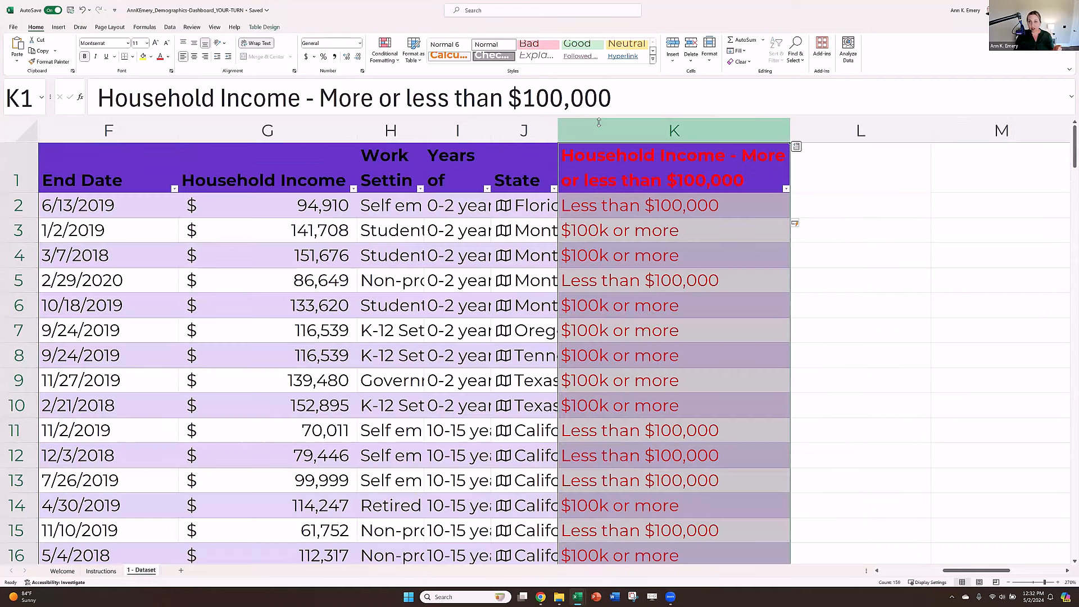
left_click_drag(598, 122, 898, 118)
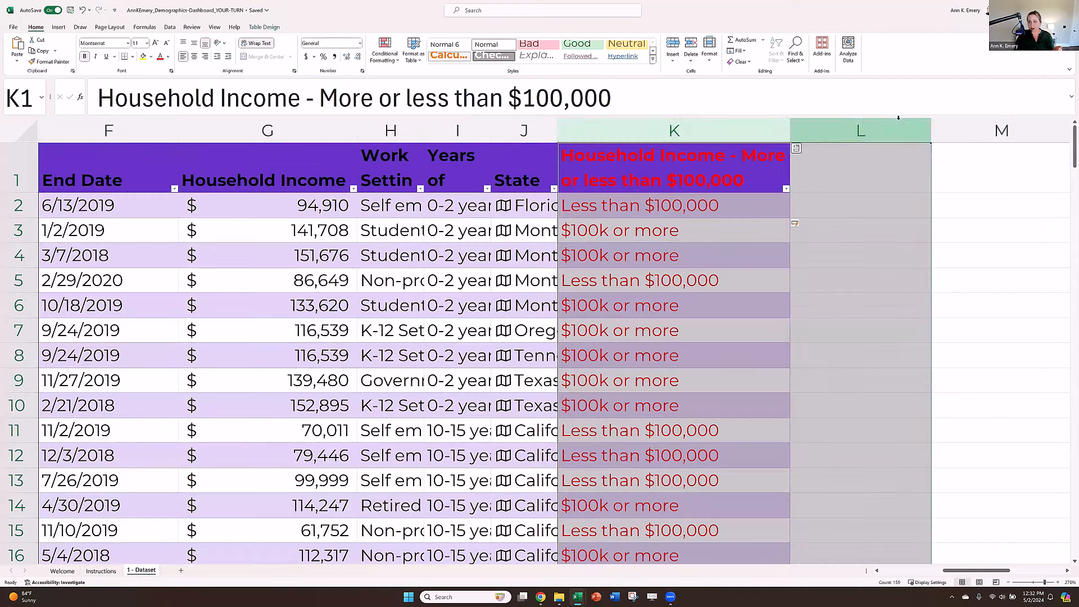
left_click(752, 125)
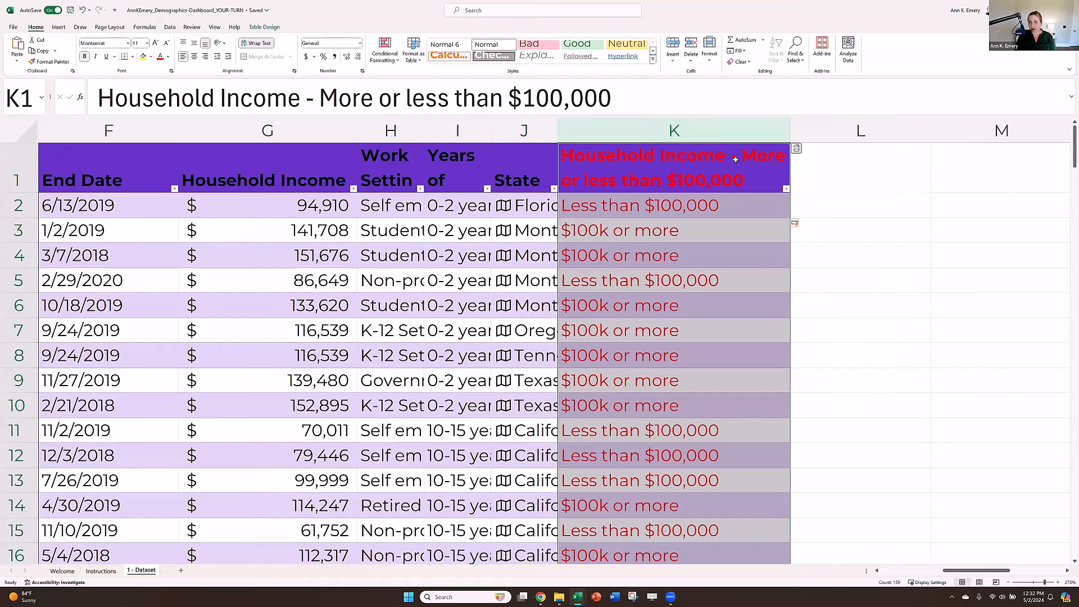
left_click(744, 161)
left_click(544, 173)
left_click(605, 173)
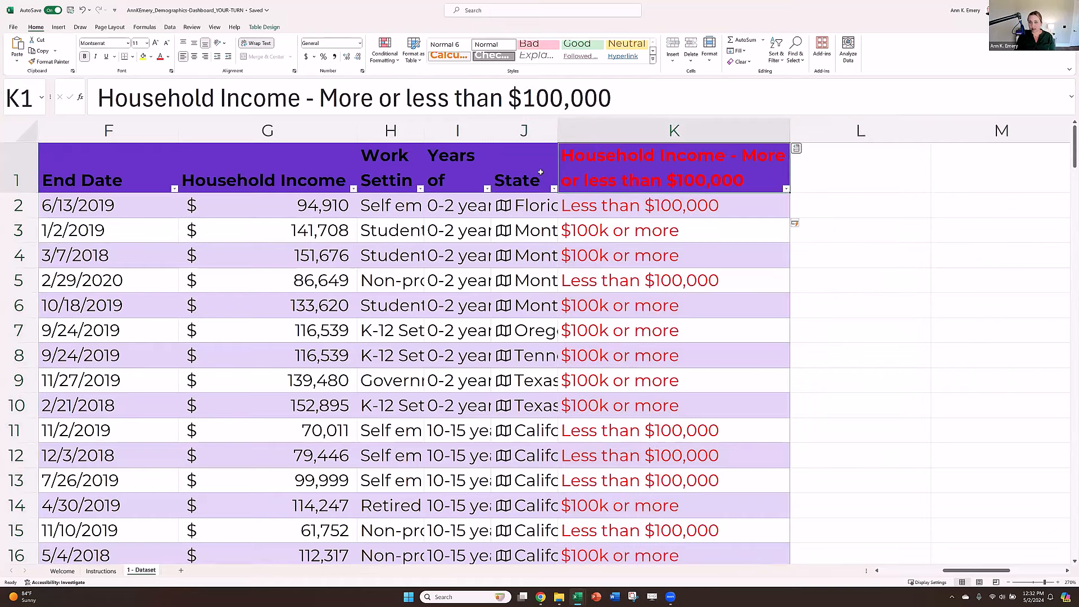
left_click(541, 172)
left_click(607, 129)
left_click(108, 573)
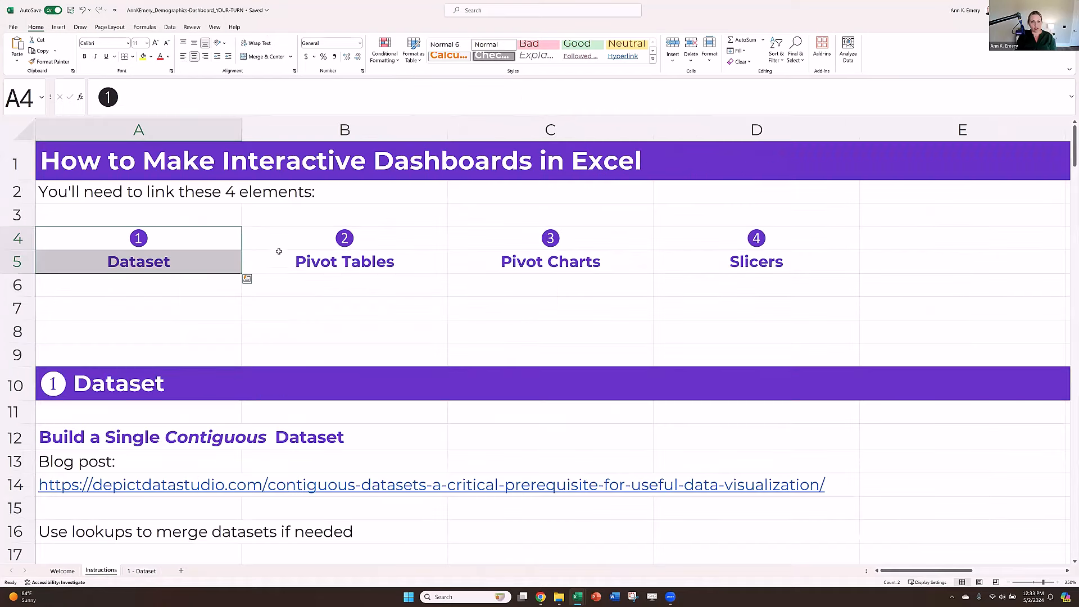
left_click_drag(278, 247, 279, 258)
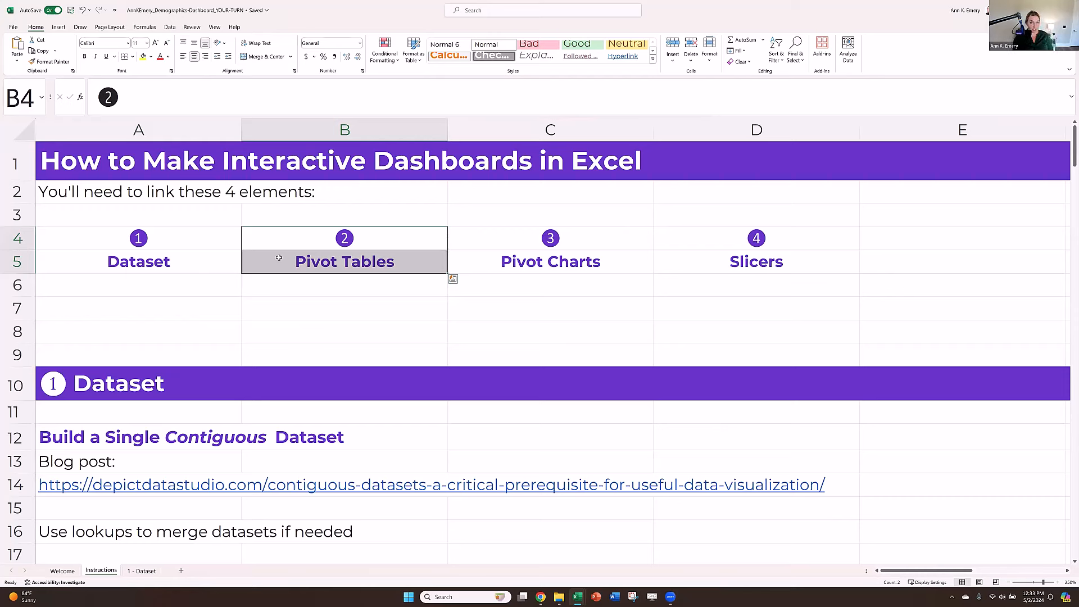
left_click(229, 239)
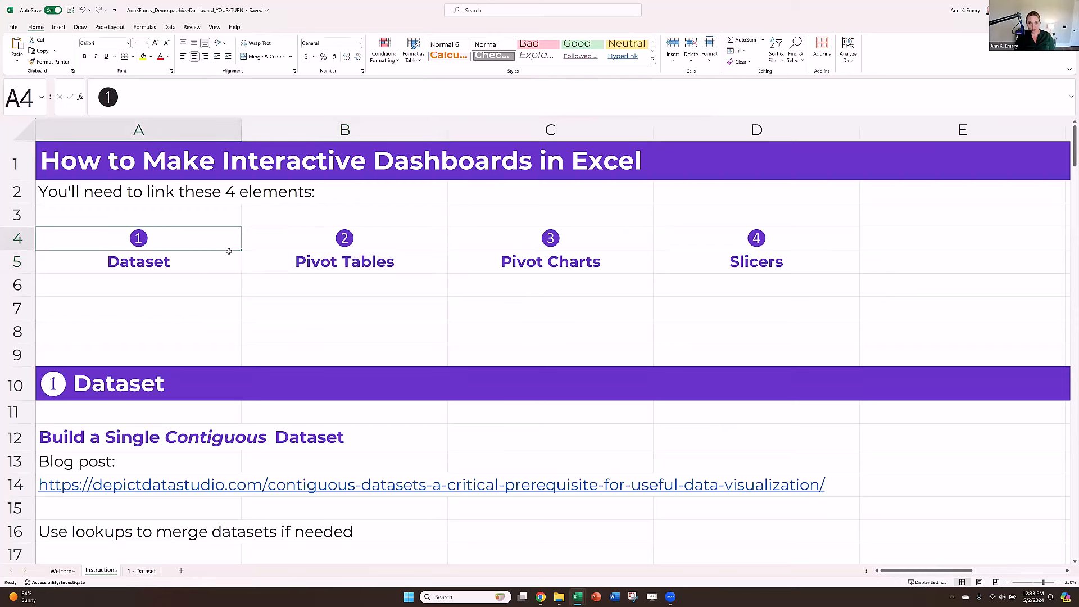
left_click_drag(229, 259, 282, 265)
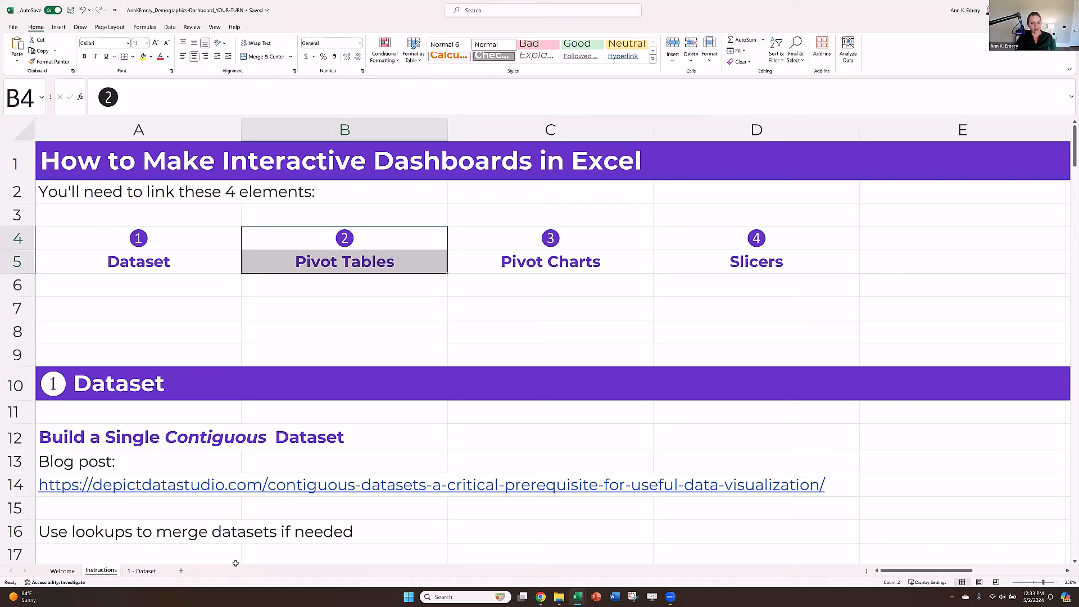
Step: Insert a PivotTable based on Table1 from the 1 - Dataset sheet, placed on a new worksheet
left_click(140, 575)
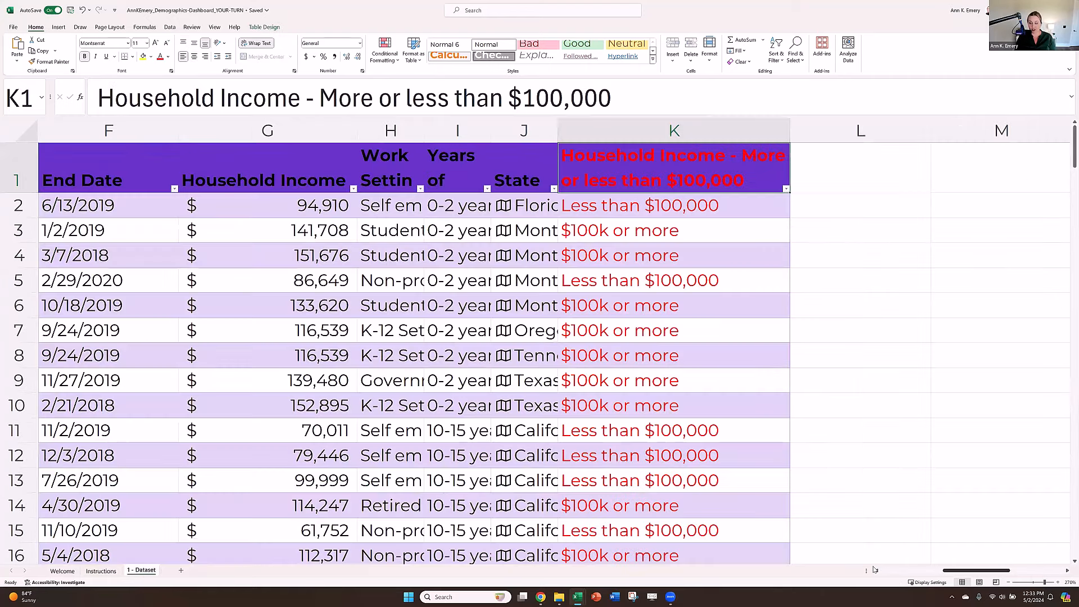
left_click(875, 570)
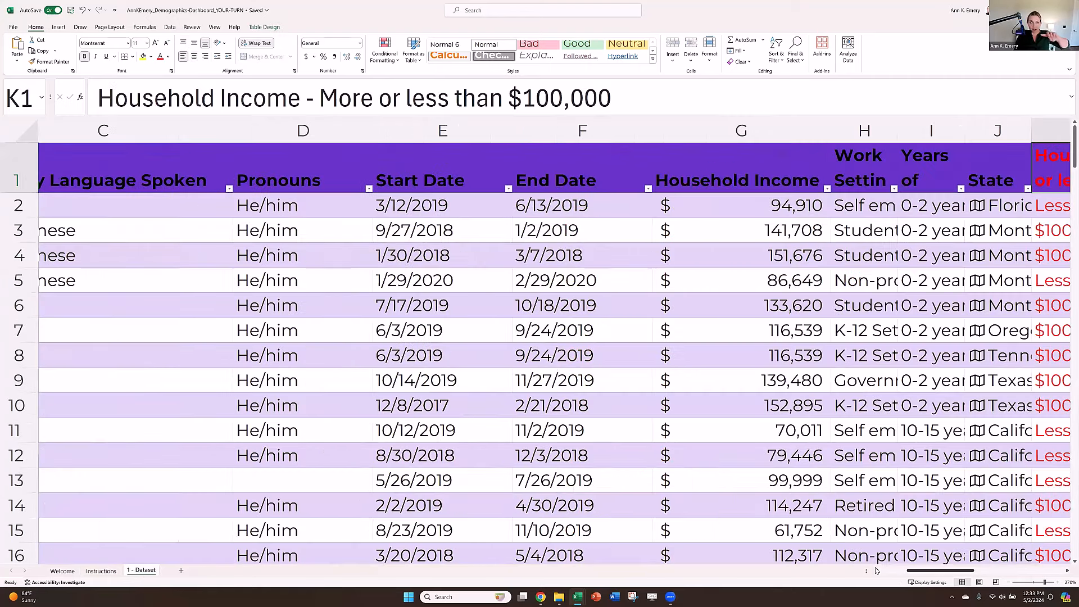
left_click(875, 570)
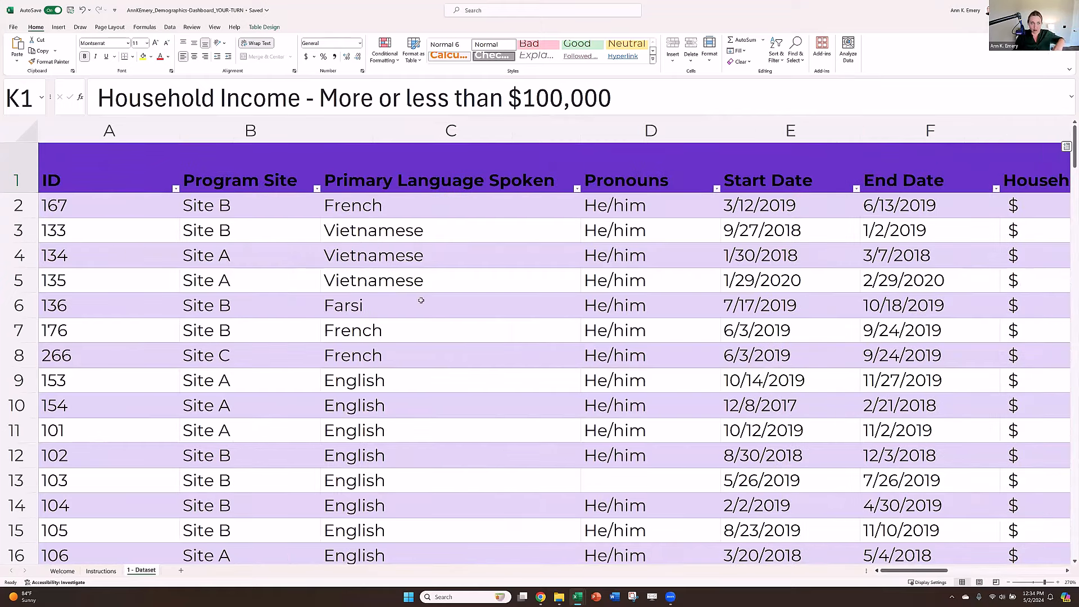
left_click(144, 166)
left_click(58, 27)
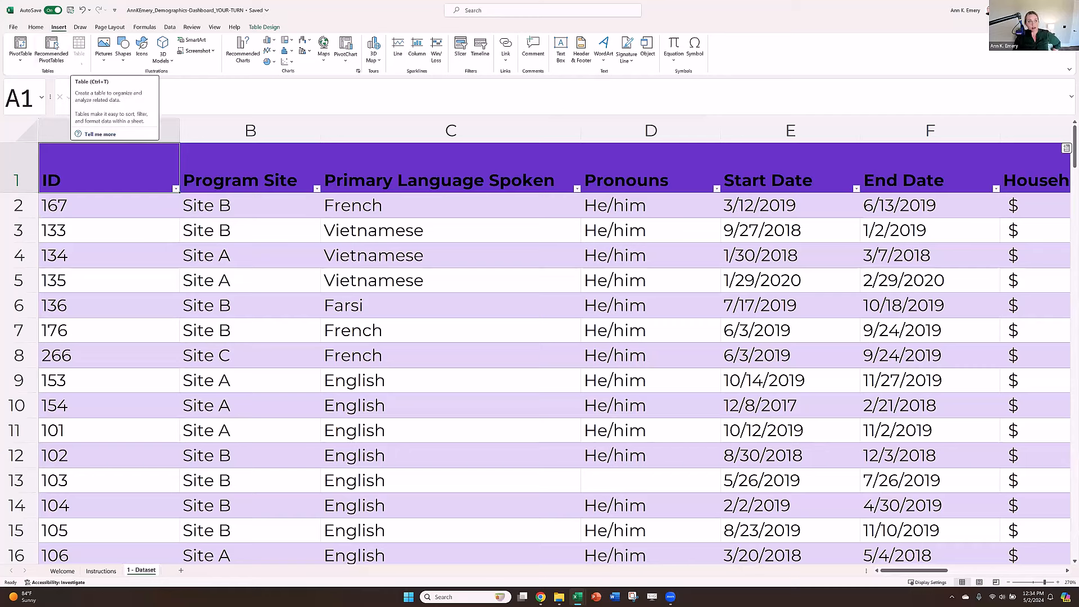
left_click(23, 46)
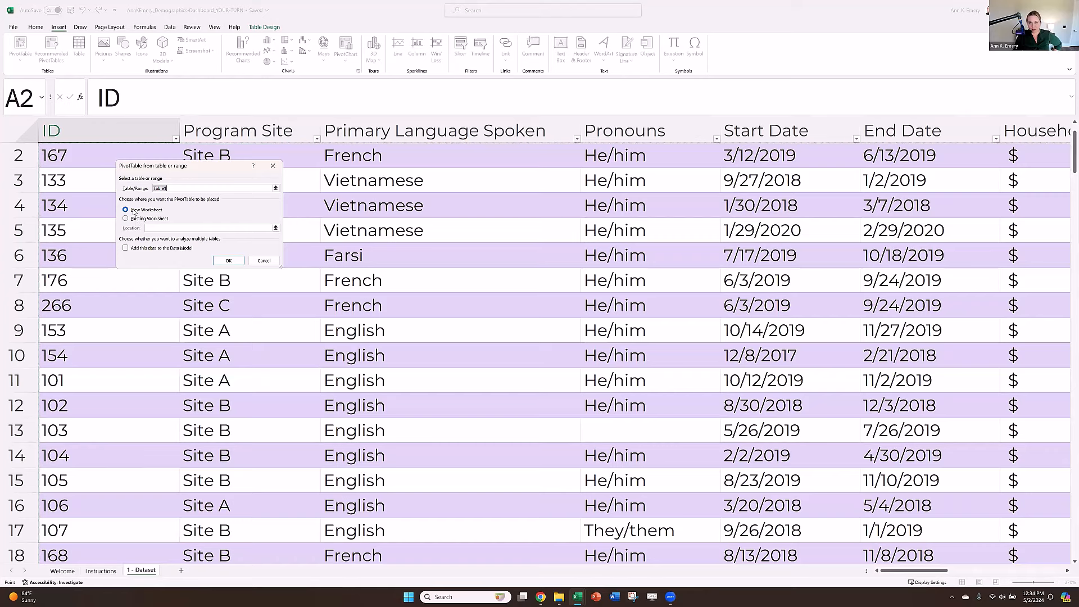
left_click(229, 260)
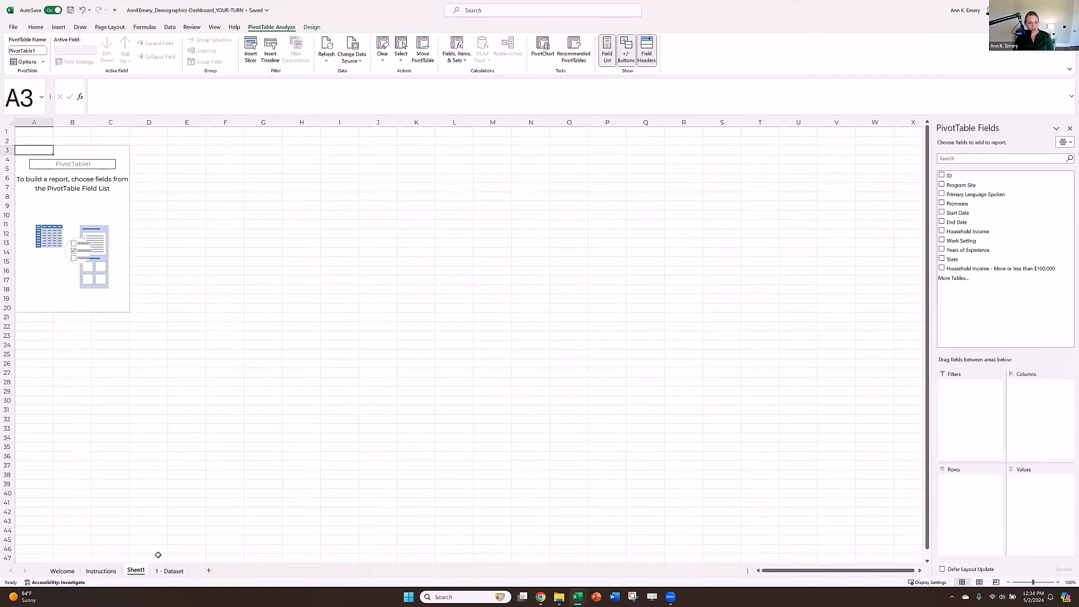
Step: Move the new PivotTable sheet after 1 - Dataset and rename it "2 - Pivot Tables"
left_click_drag(141, 573, 208, 573)
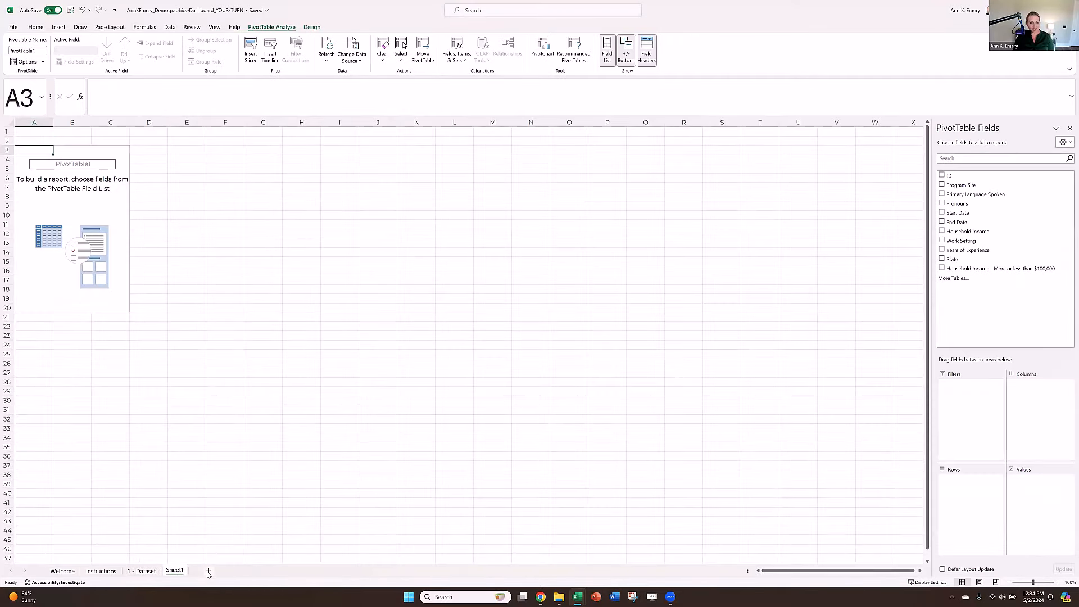
right_click(175, 573)
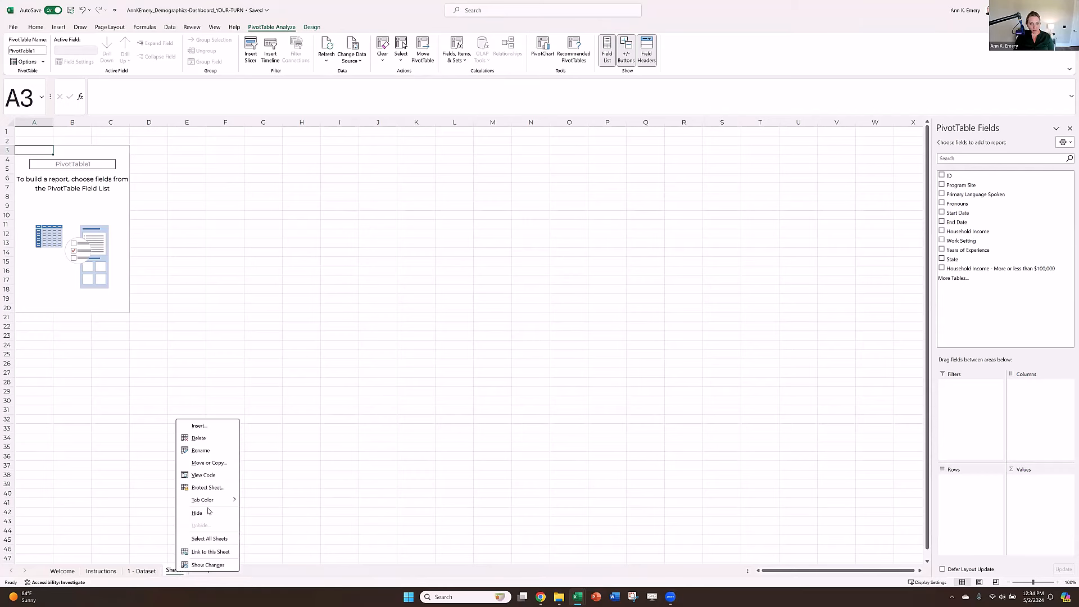
left_click(205, 451)
type("2 -")
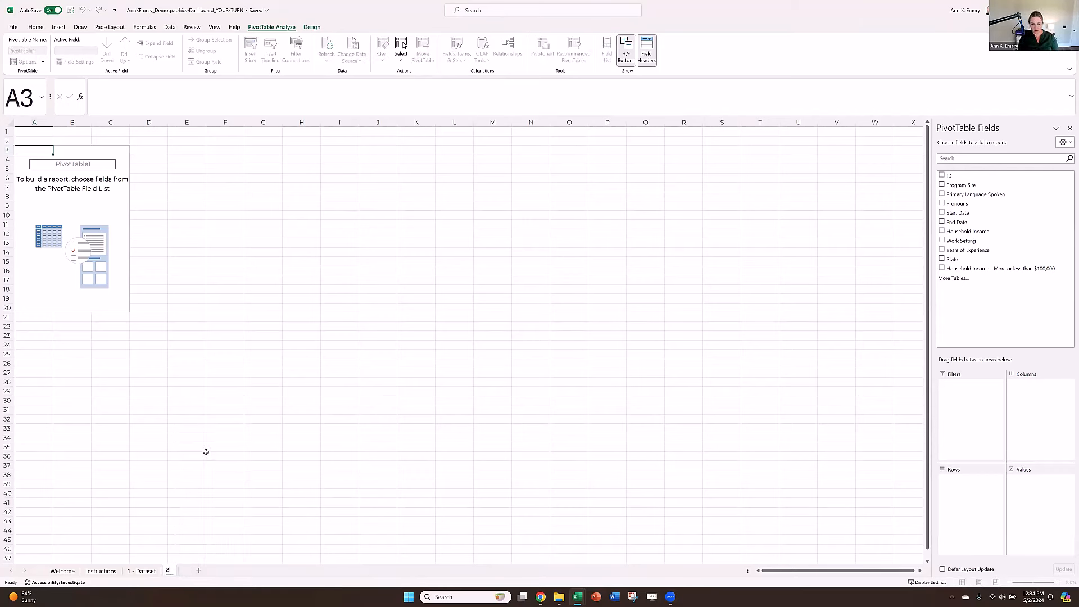
type(" Pivot Tables")
key("Return")
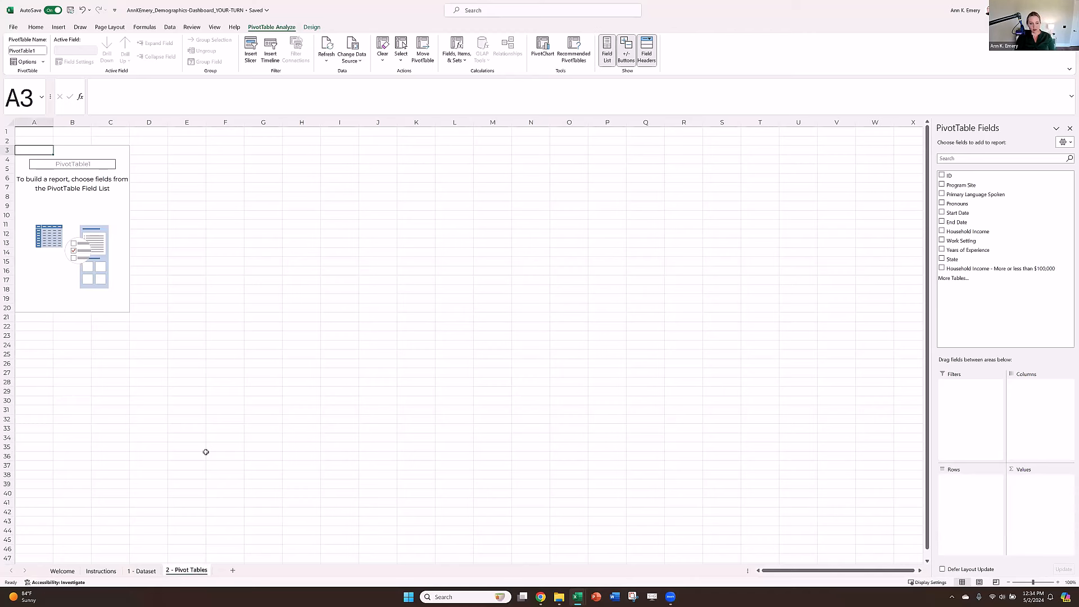
Step: Enlarge the 2 - Pivot Tables sheet's zoom to 170% and widen the PivotTable Fields pane
left_click(1057, 582)
left_click(1057, 582)
left_click(1057, 582)
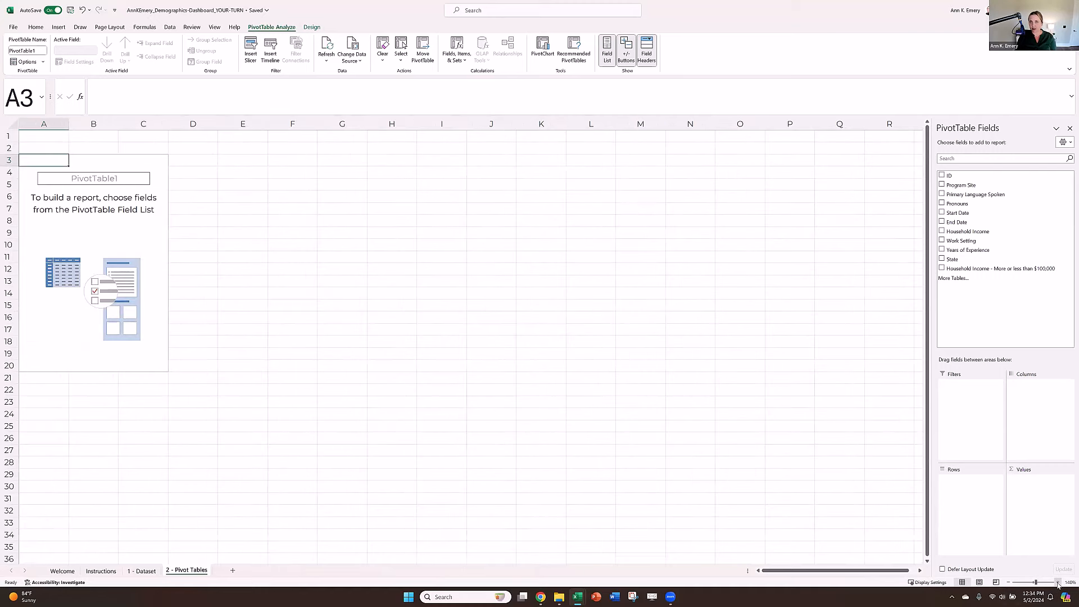
left_click(1057, 582)
left_click(1057, 582)
left_click(1057, 582)
left_click(1057, 582)
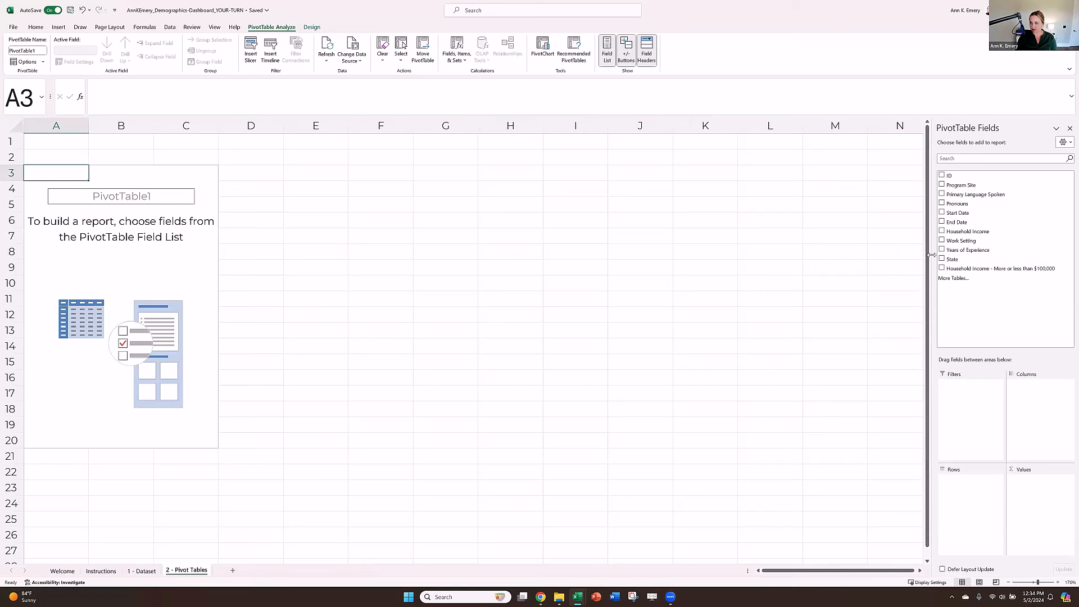
left_click_drag(931, 254, 873, 253)
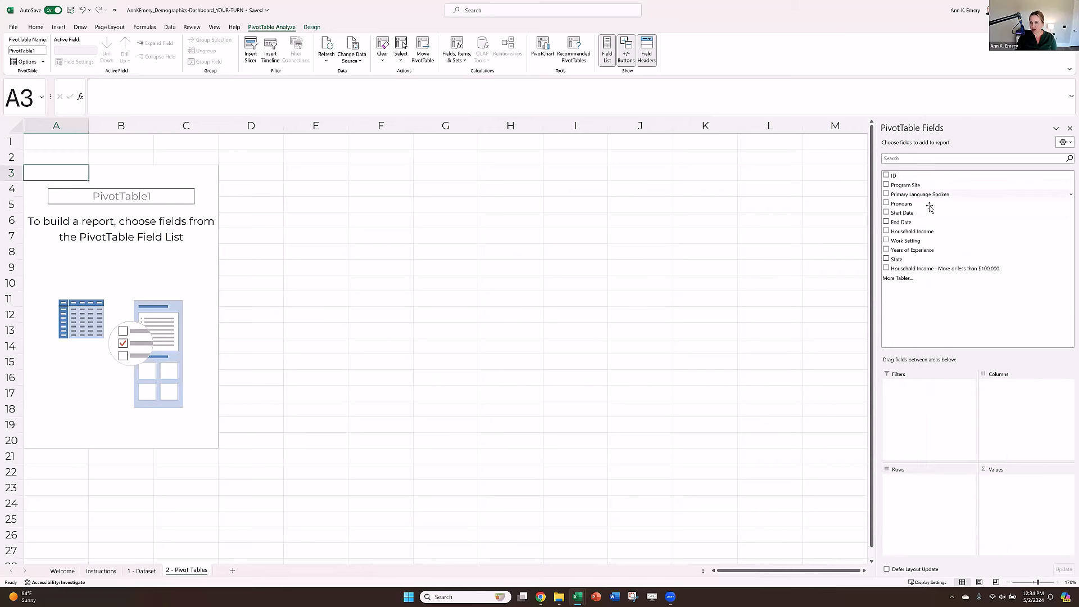
Step: Review the columns on the 1 - Dataset sheet, from ID, Program Site, Primary Language Spoken and Pronouns to the recoded Household Income column
left_click(148, 572)
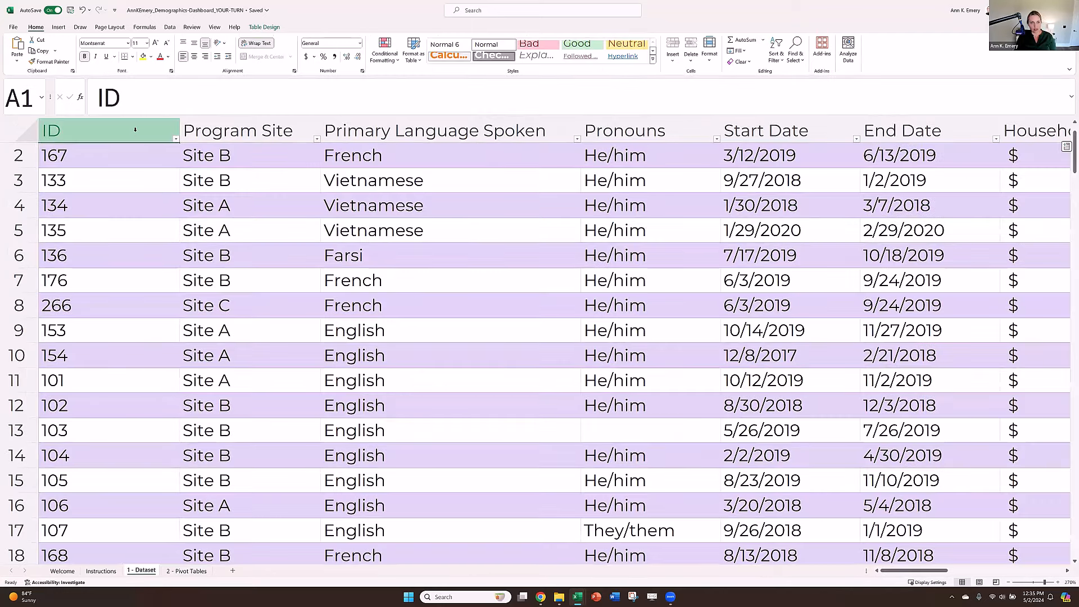
left_click(140, 129)
left_click(256, 129)
left_click(402, 129)
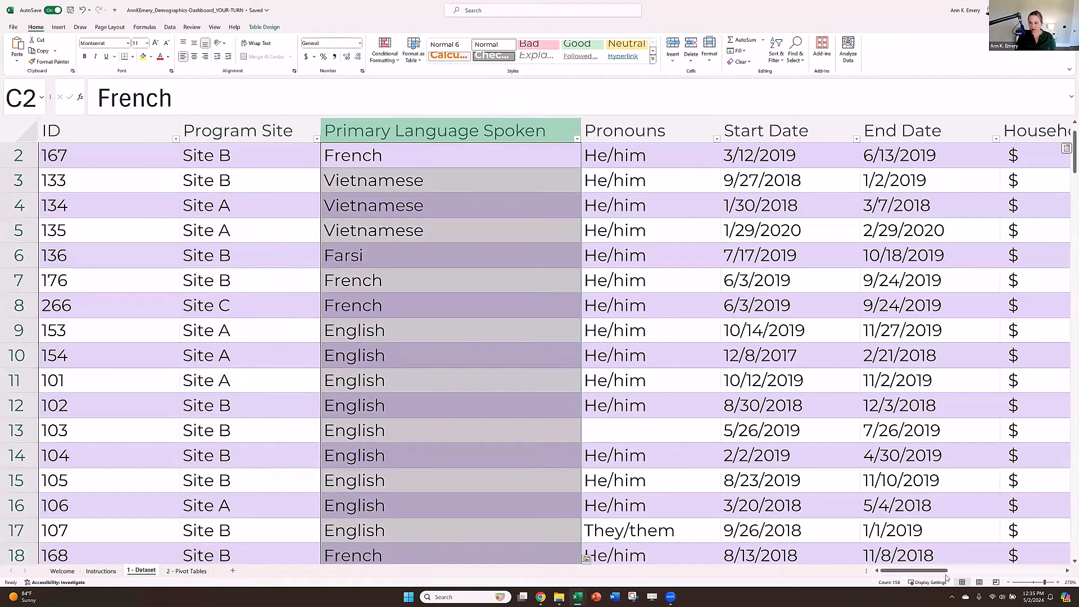
left_click(646, 128)
left_click_drag(946, 572, 1067, 573)
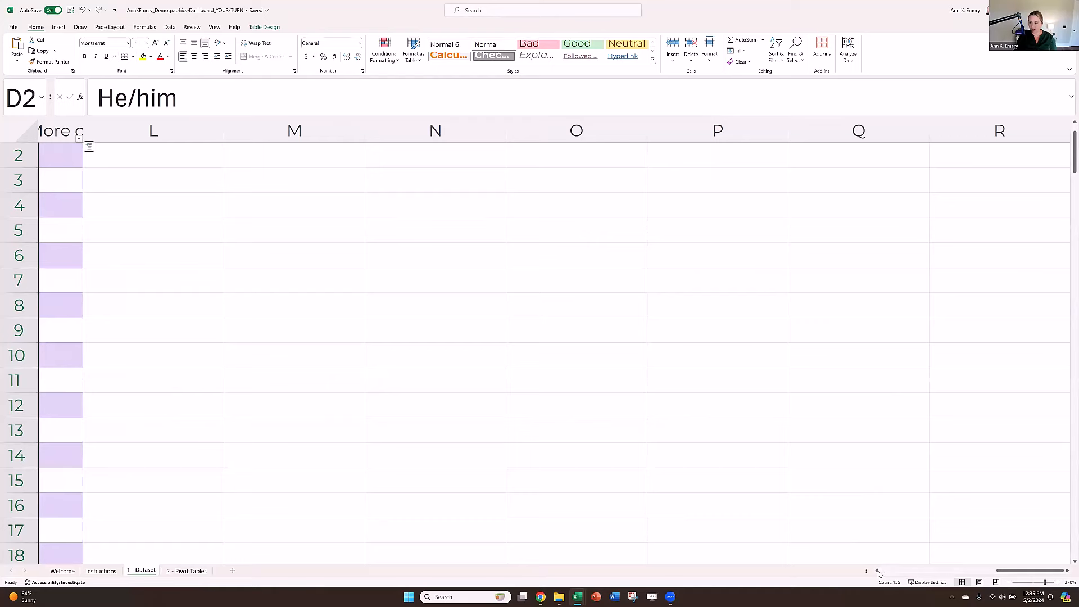
left_click(878, 571)
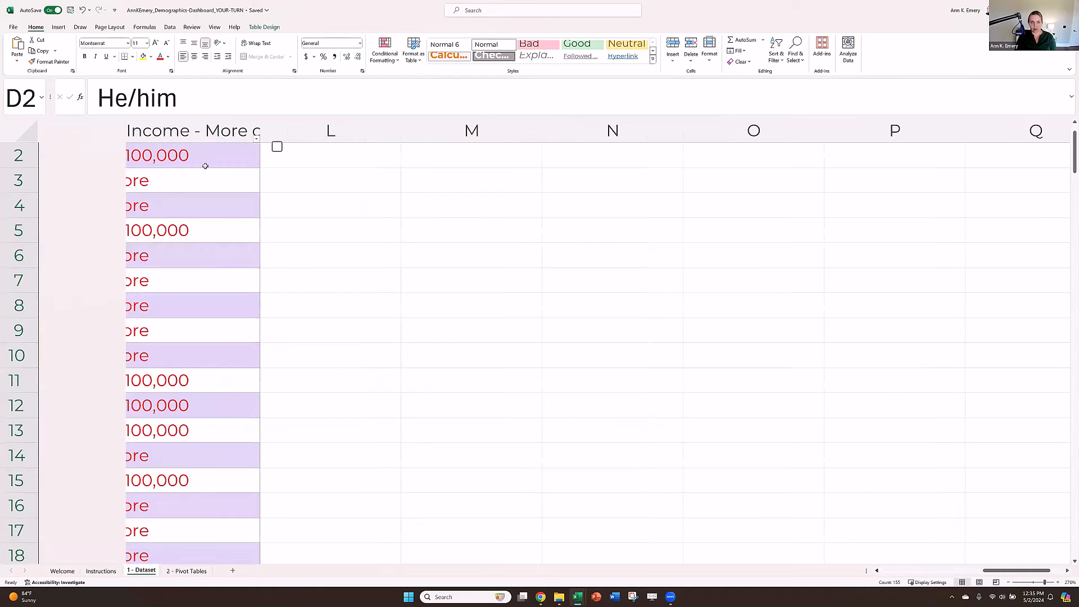
left_click(221, 130)
scroll(223, 159, "up", 1)
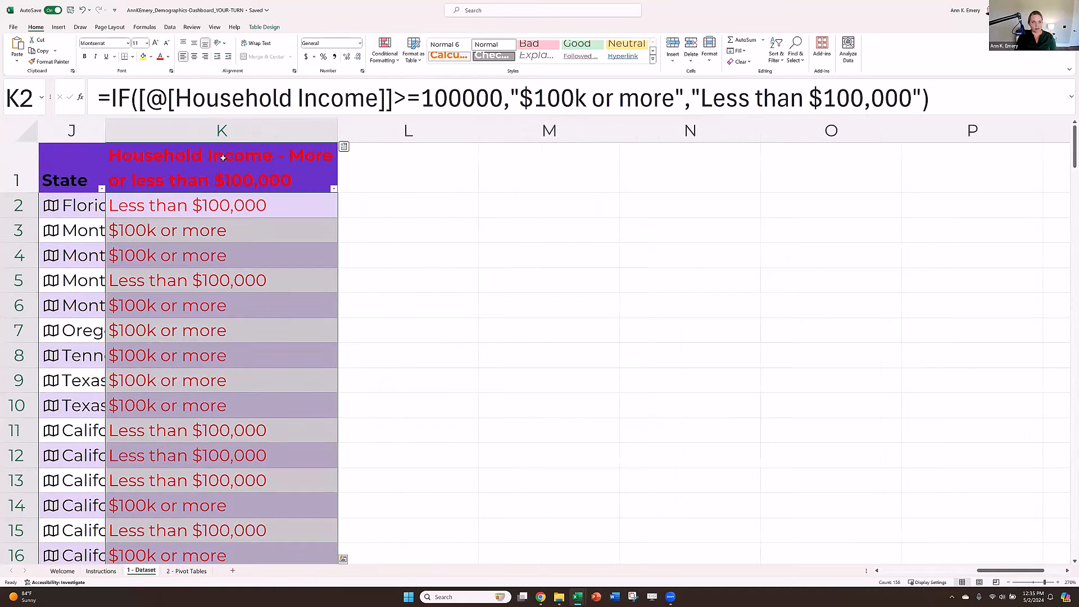
Step: Try blanking the header in K1 of the recoded Household Income column, and undo the change
key("Up")
type("Vaiab")
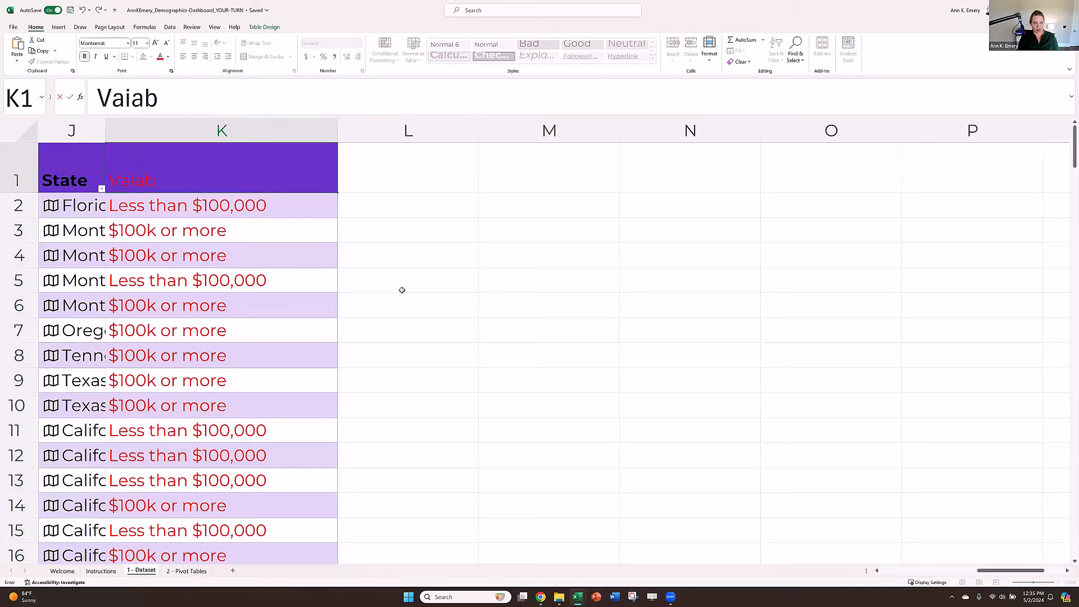
type("le")
key("BackSpace")
key("BackSpace")
key("BackSpace")
key("BackSpace")
key("BackSpace")
key("BackSpace")
key("BackSpace")
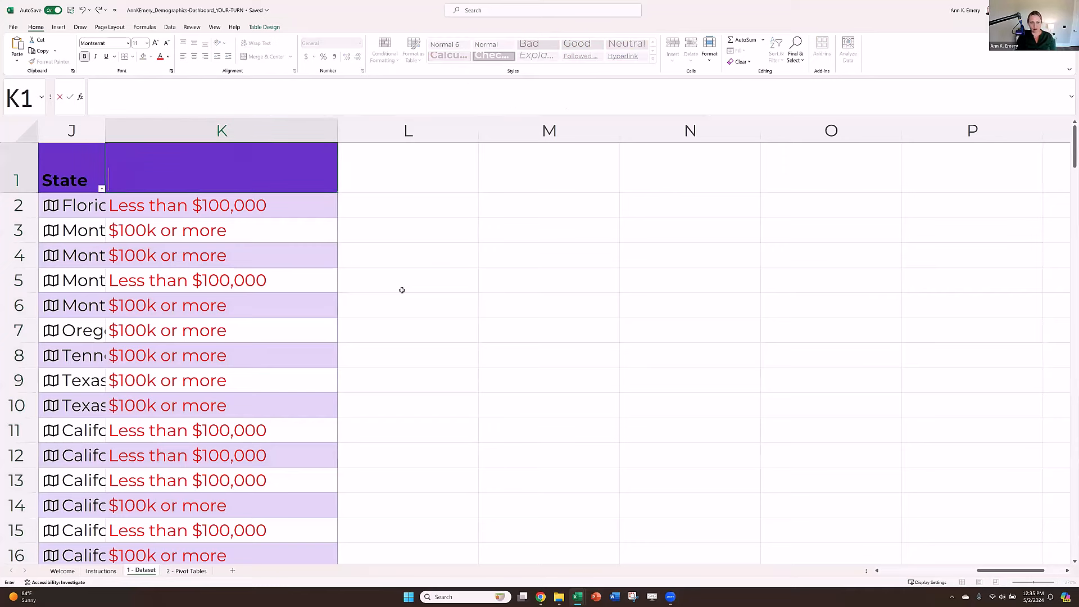
key("Return")
left_click(83, 10)
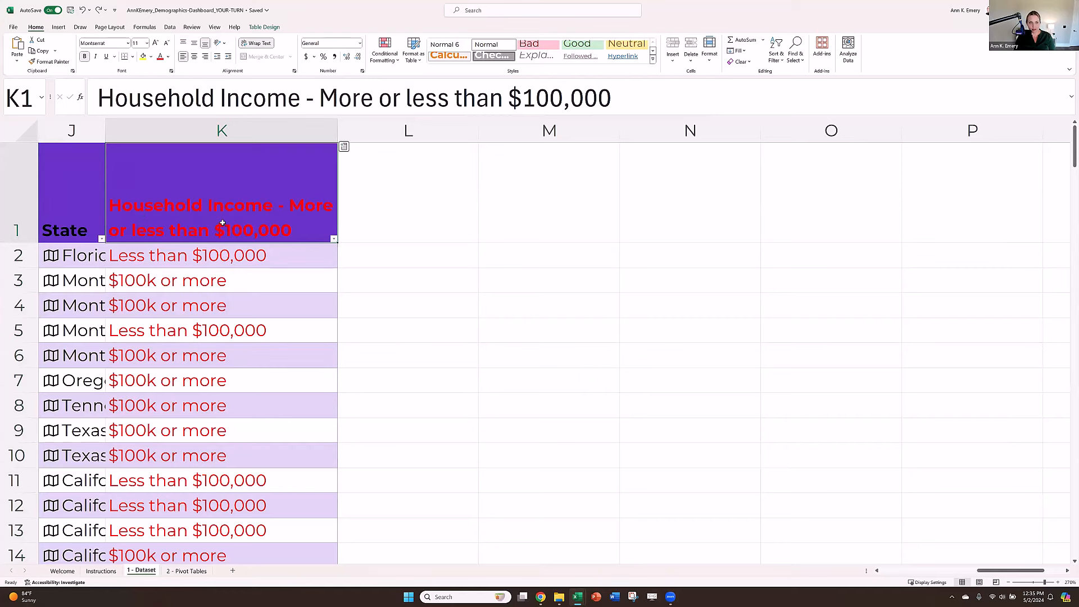
Step: Add the dataset's ID field to the Values area of the PivotTable on the 2 - Pivot Tables sheet
left_click(200, 572)
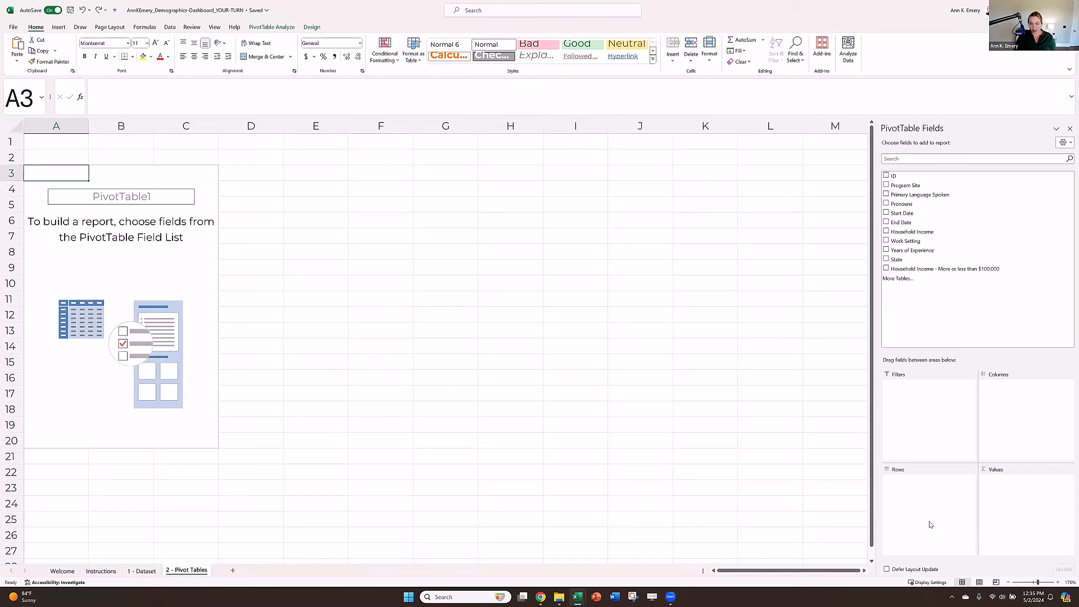
left_click(143, 572)
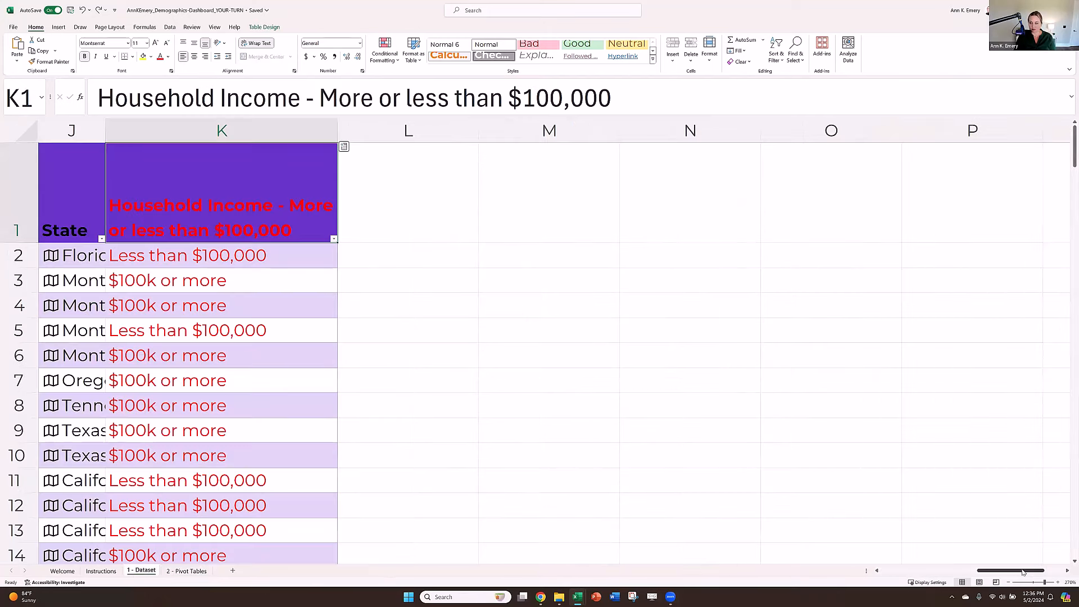
scroll(117, 132, "left", 3)
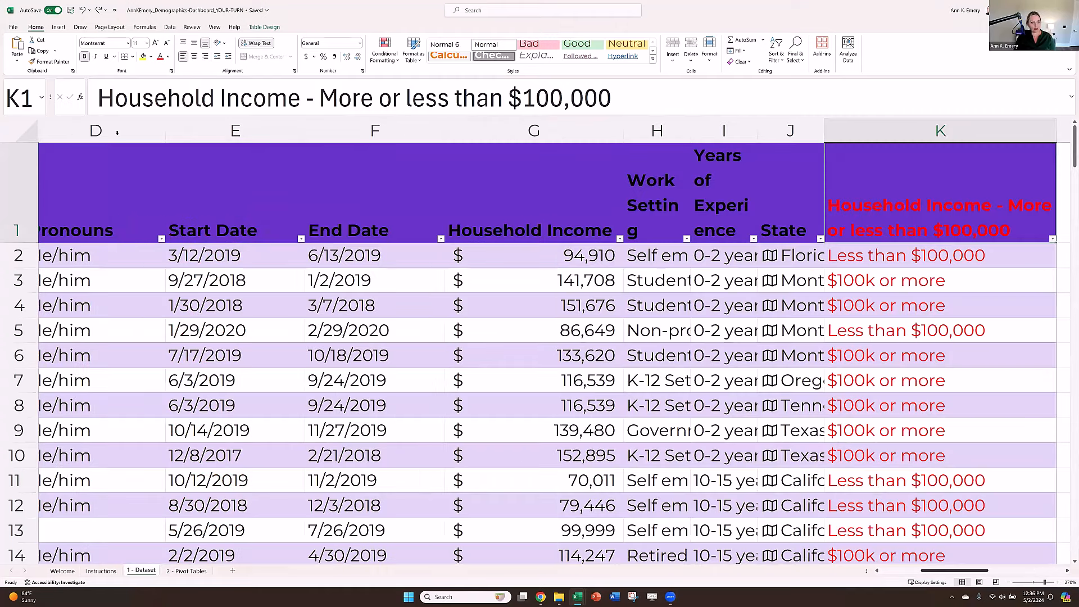
scroll(117, 133, "left", 3)
left_click(117, 131)
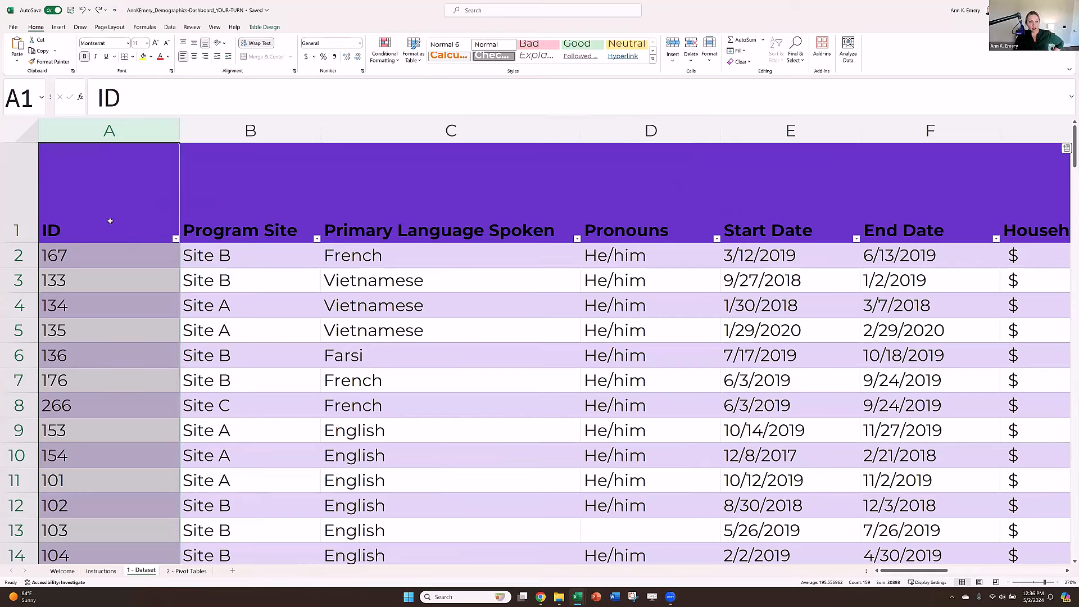
left_click(194, 571)
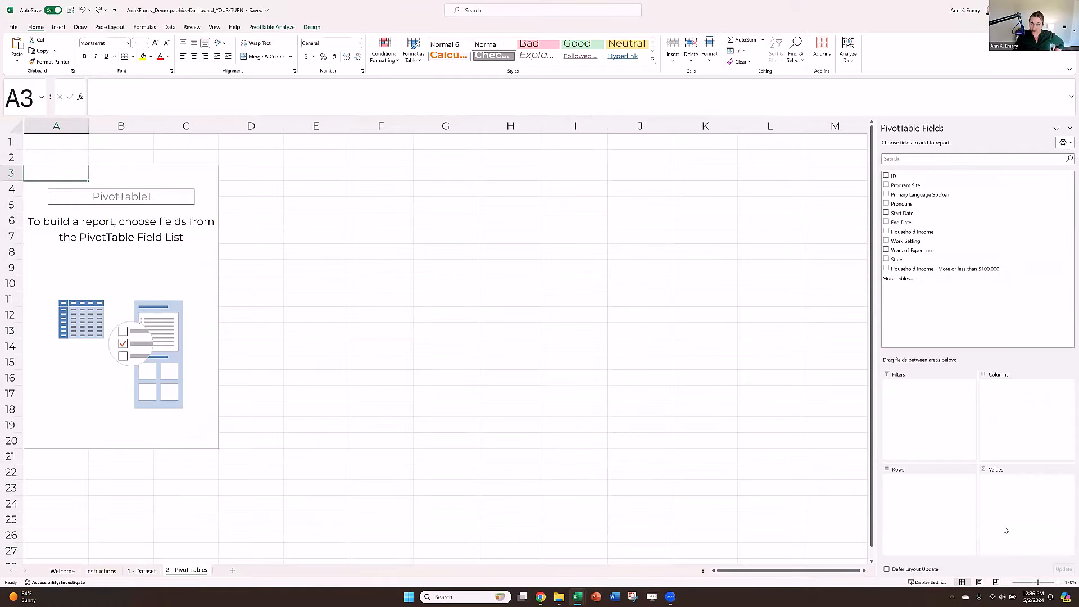
left_click_drag(904, 176, 1007, 503)
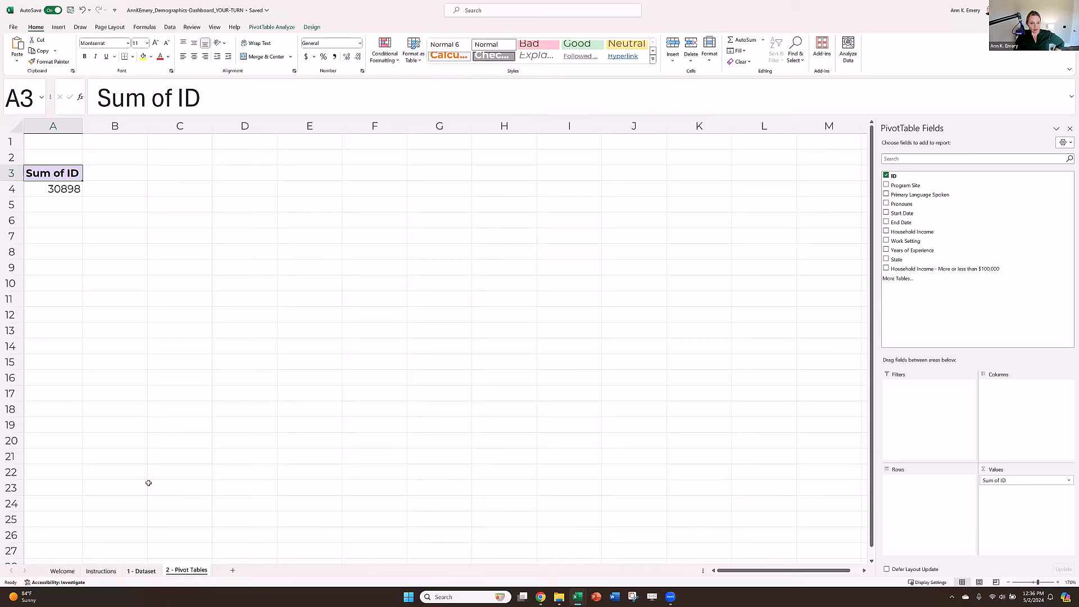
Step: Check the 1 - Dataset sheet down to its last rows to compare the number of records with the PivotTable's total
key("ctrl+Page_Up")
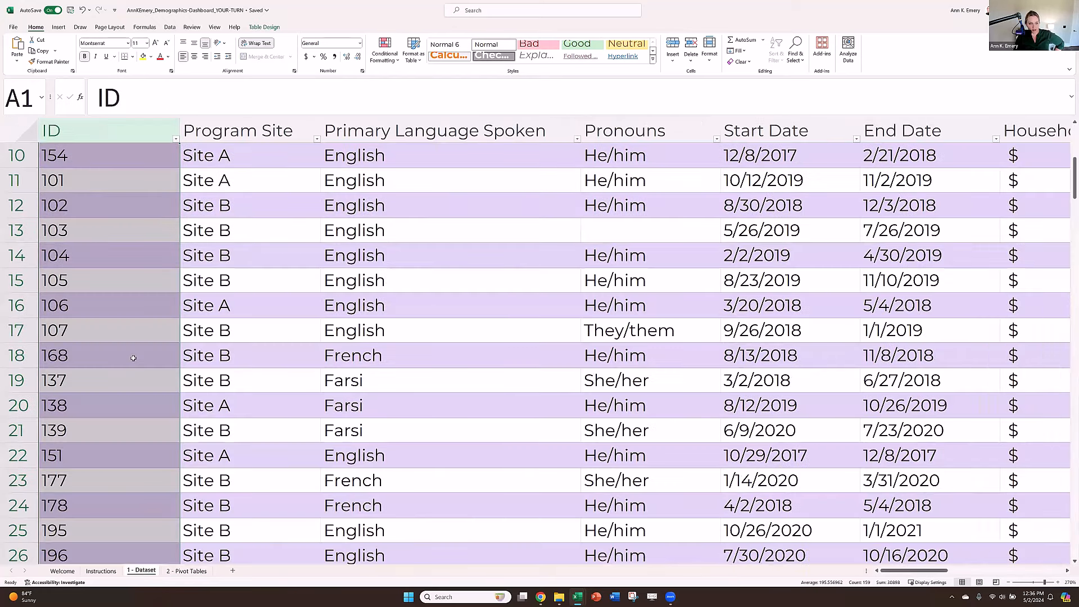
scroll(134, 358, "down", 7)
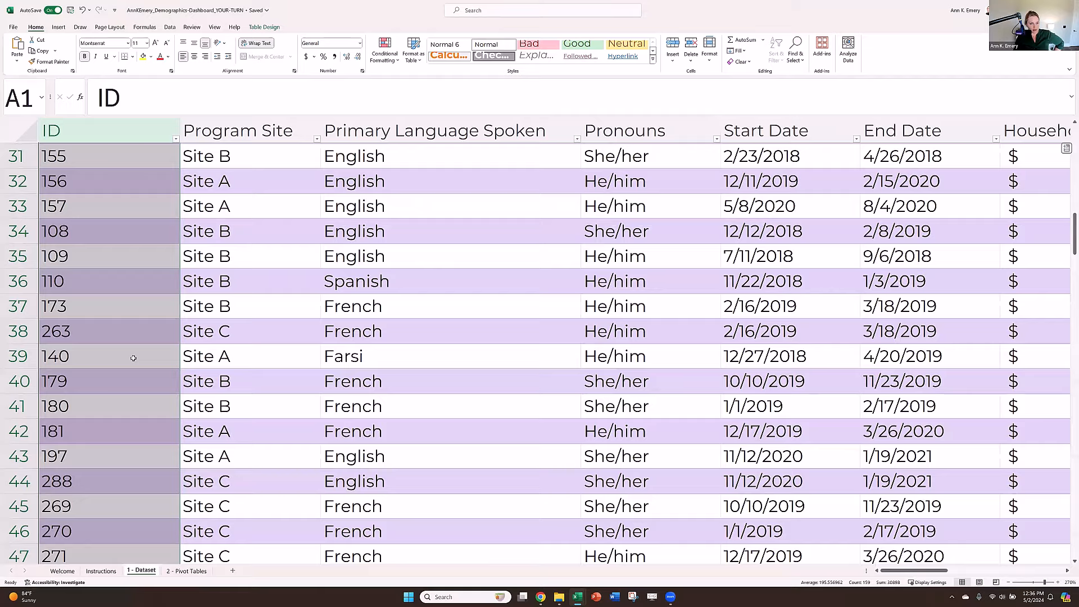
scroll(133, 358, "down", 20)
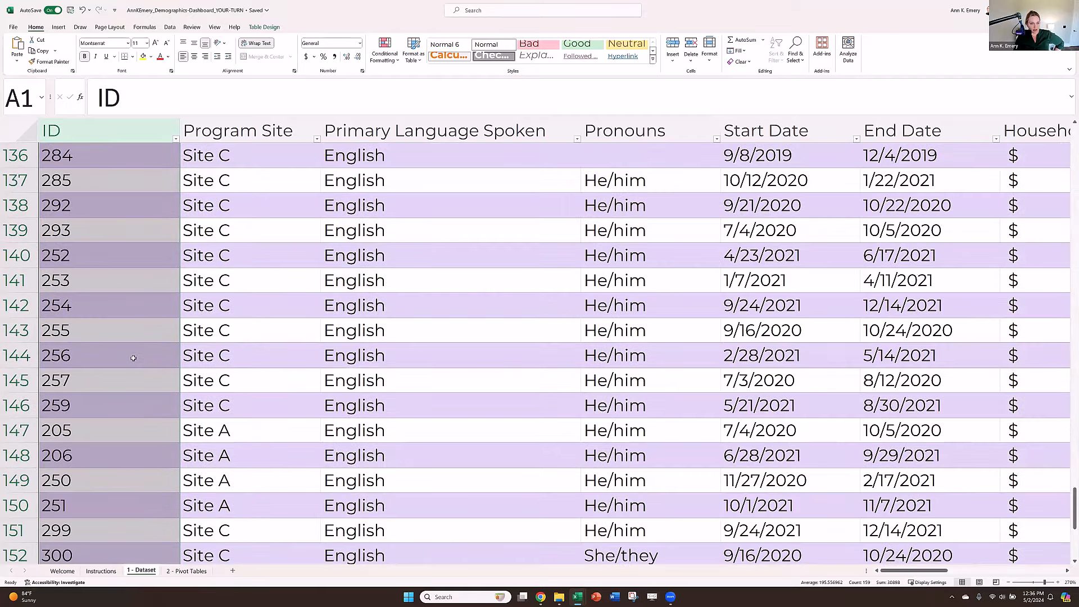
scroll(133, 357, "down", 8)
scroll(59, 282, "up", 5)
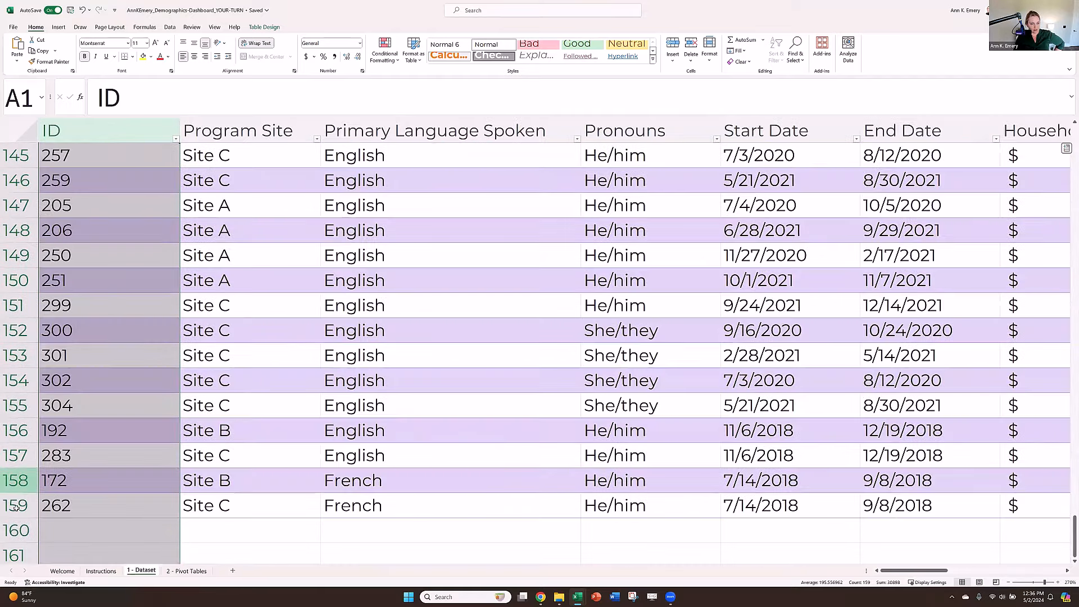
left_click_drag(15, 508, 11, 405)
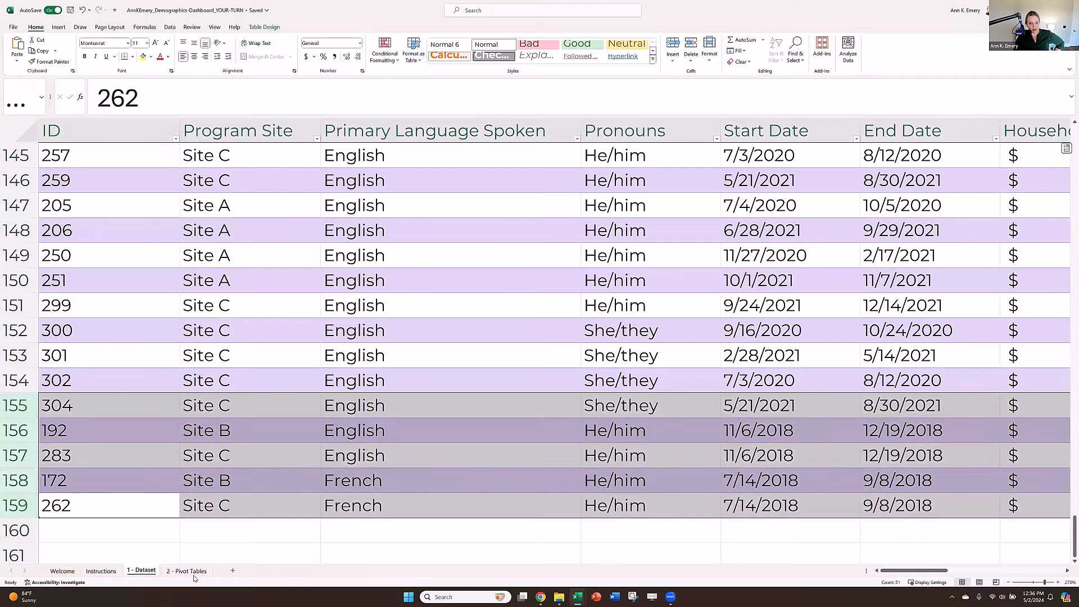
left_click(193, 573)
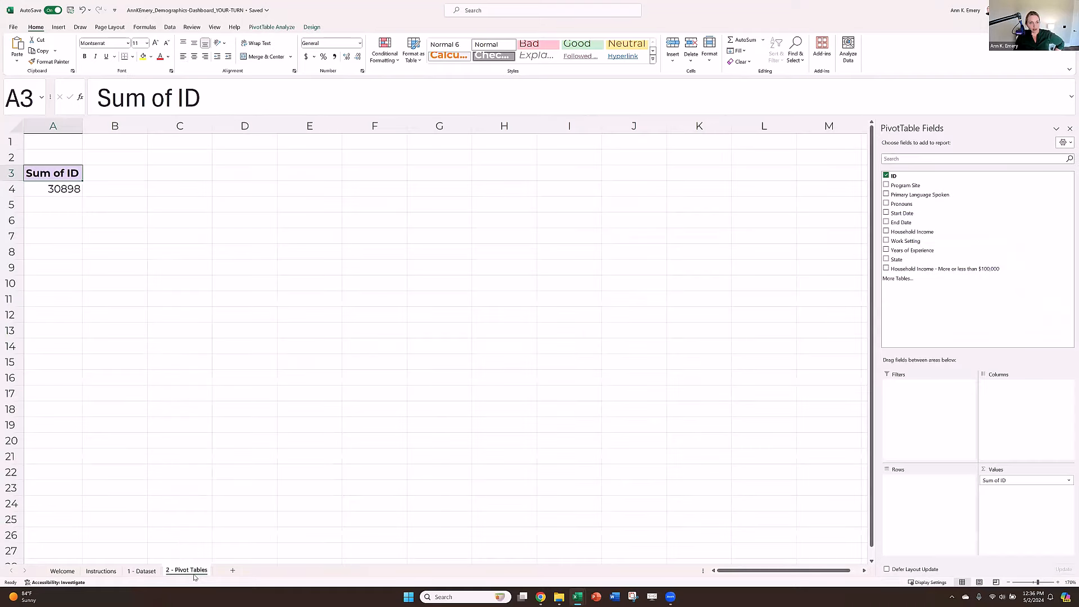
Step: Select the neighbouring IDs 300 and 301 in the dataset to examine why summing IDs is not meaningful
left_click(144, 570)
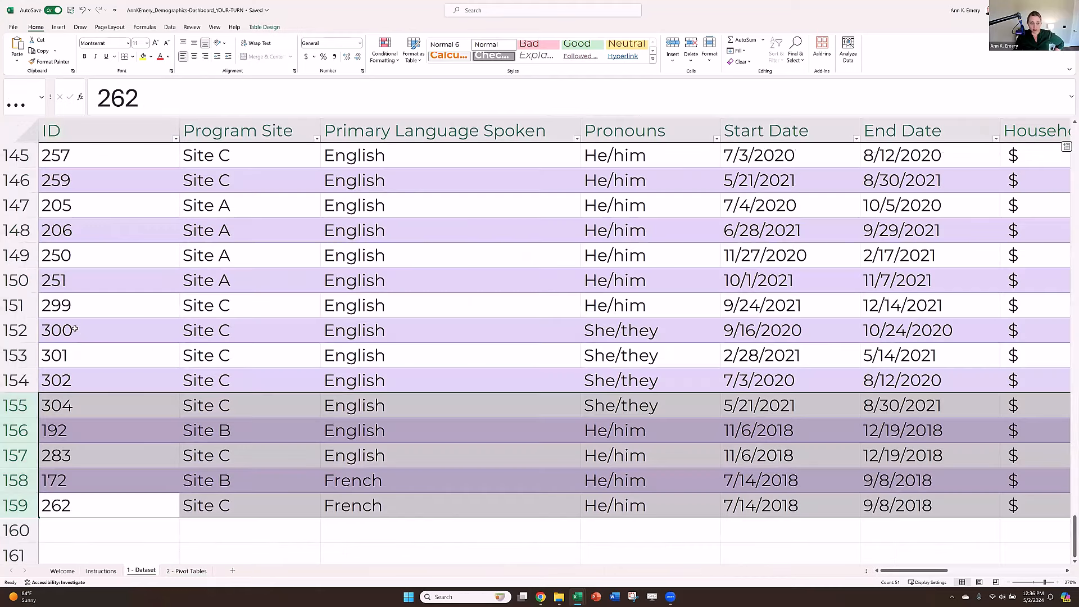
left_click(75, 329)
left_click(82, 353)
left_click(81, 332)
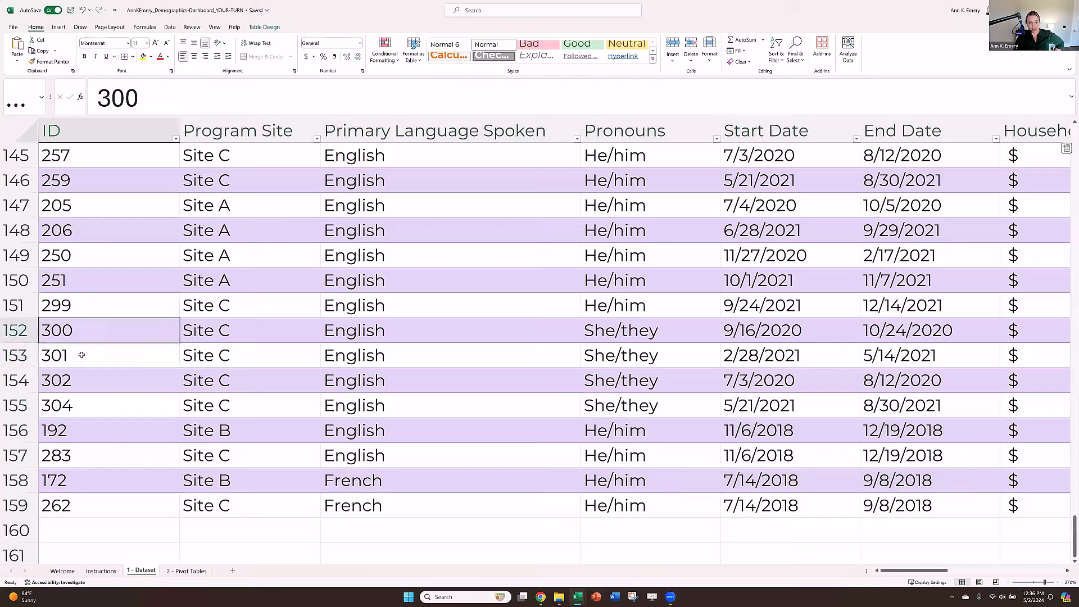
left_click(81, 354, "shift")
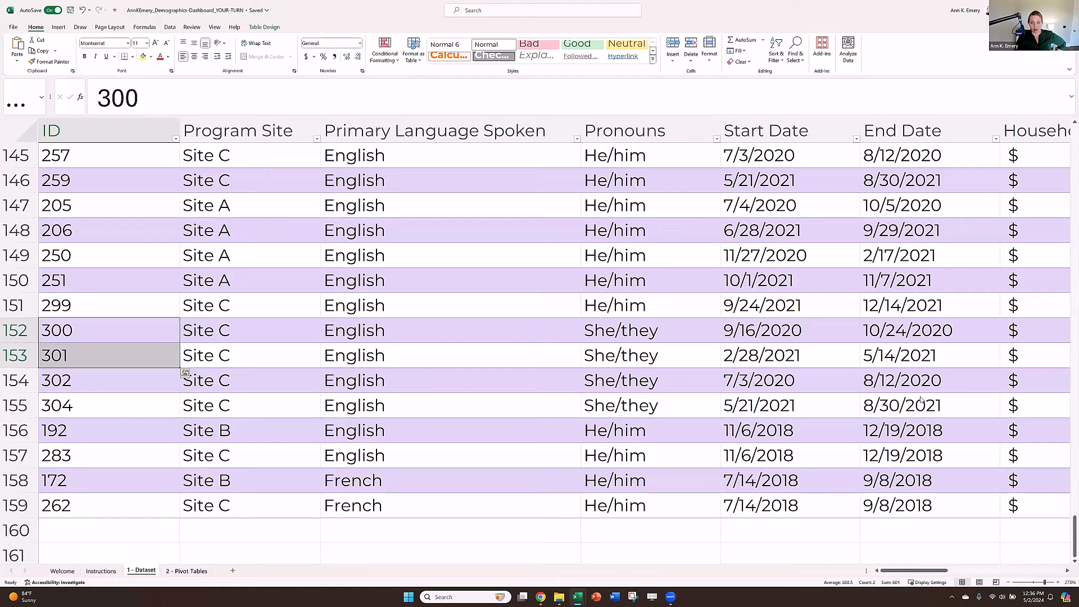
Step: Change the PivotTable's ID value field to summarize by Count
key("ctrl+Page_Down")
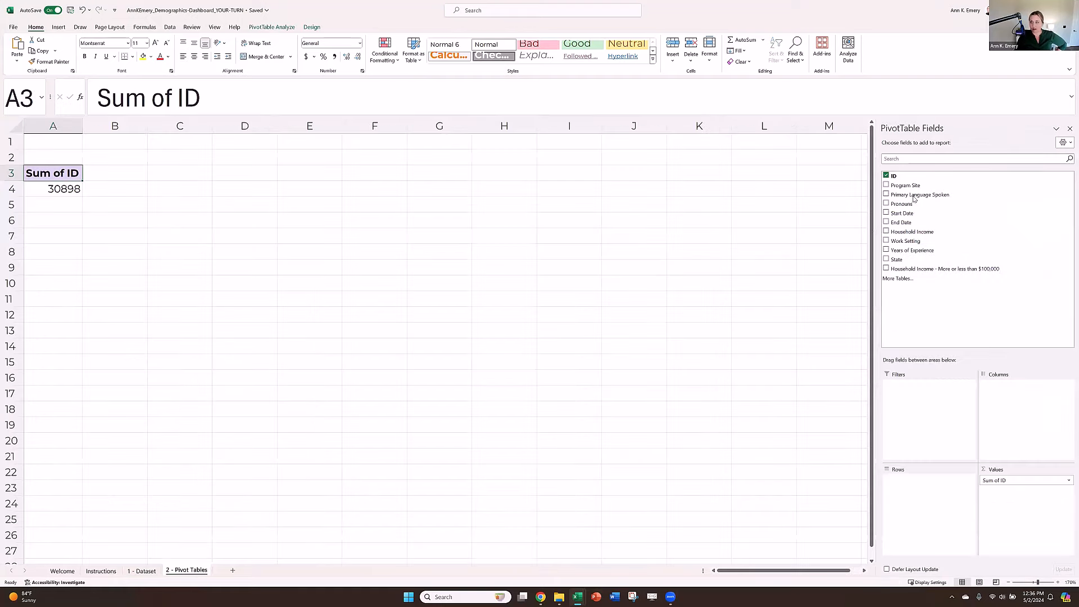
left_click(1068, 481)
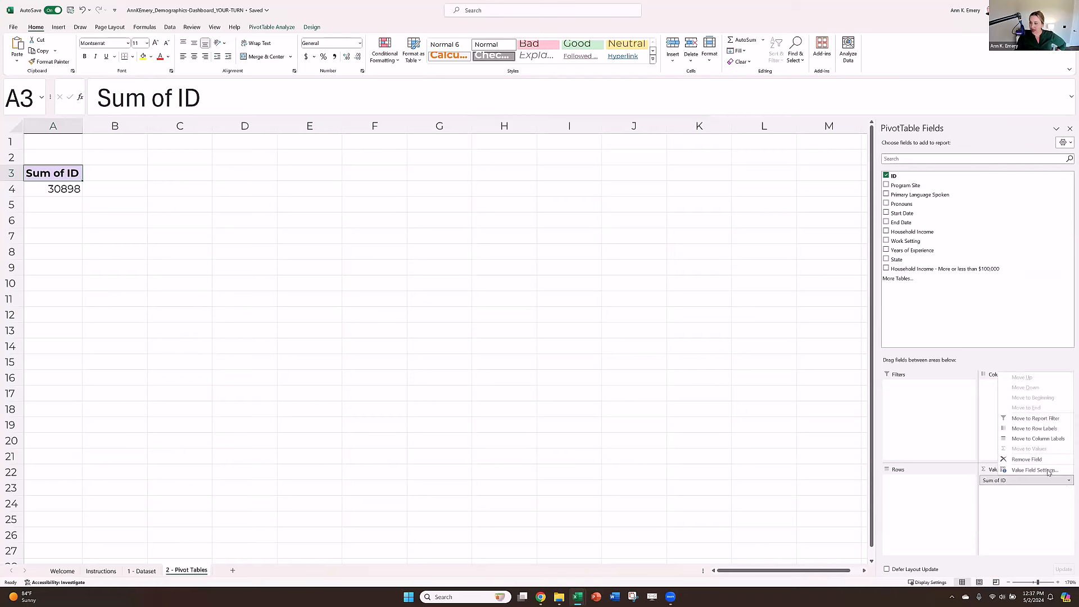
left_click(1034, 470)
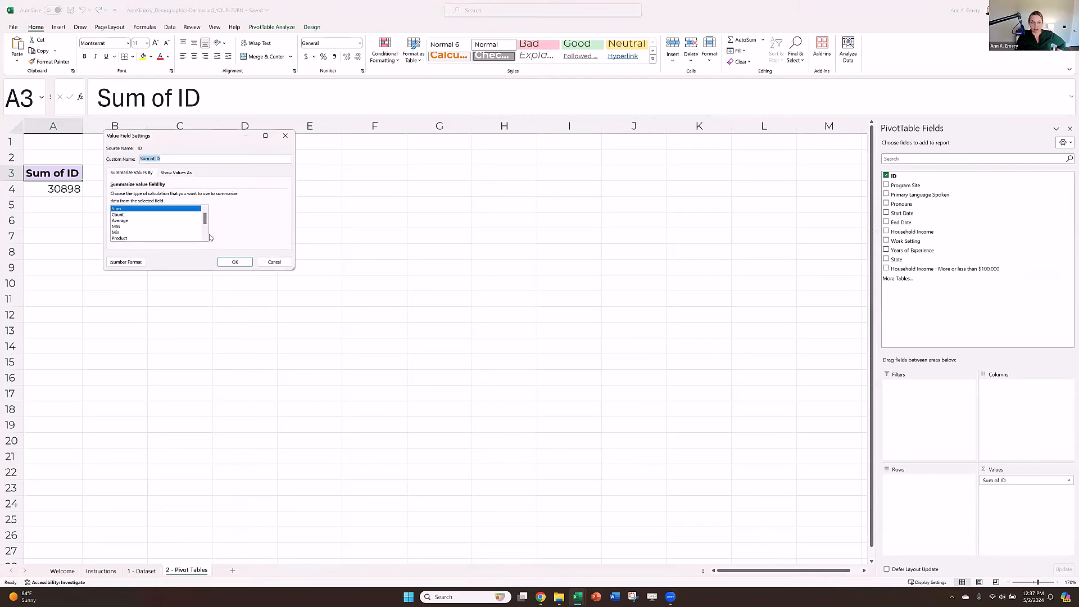
left_click(120, 215)
left_click(235, 262)
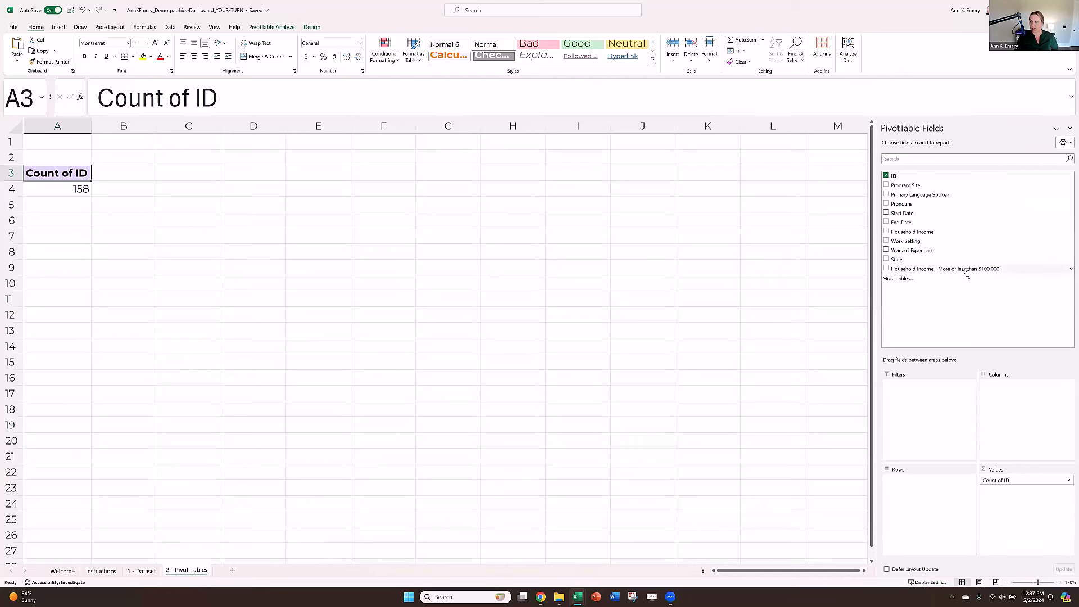
Step: Add Household Income - More or less than $100,000 to the PivotTable's Rows and check the count for each category
left_click_drag(966, 274, 917, 491)
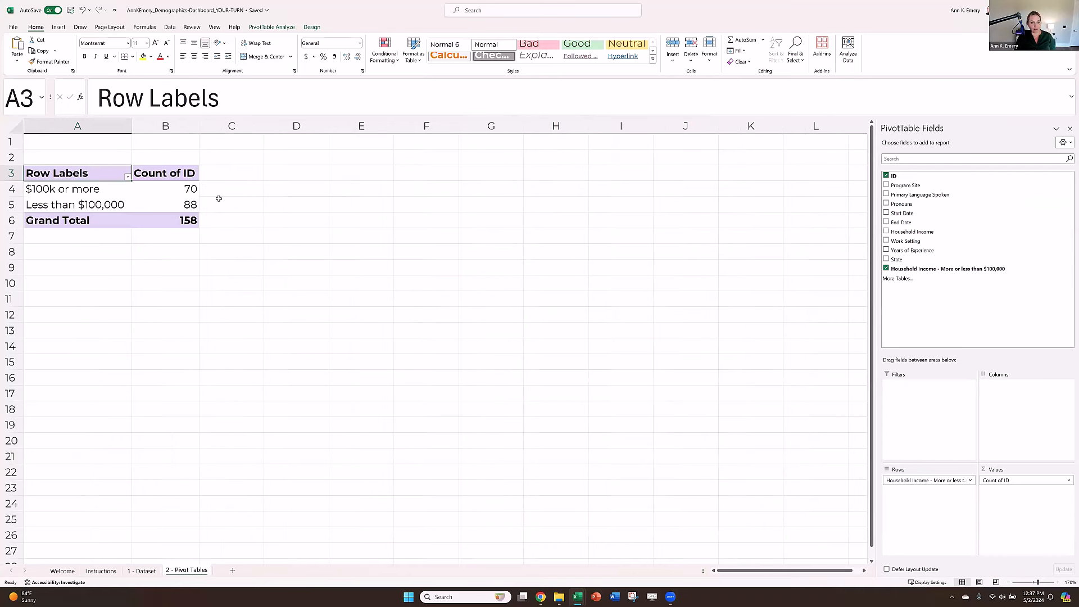
left_click(162, 189)
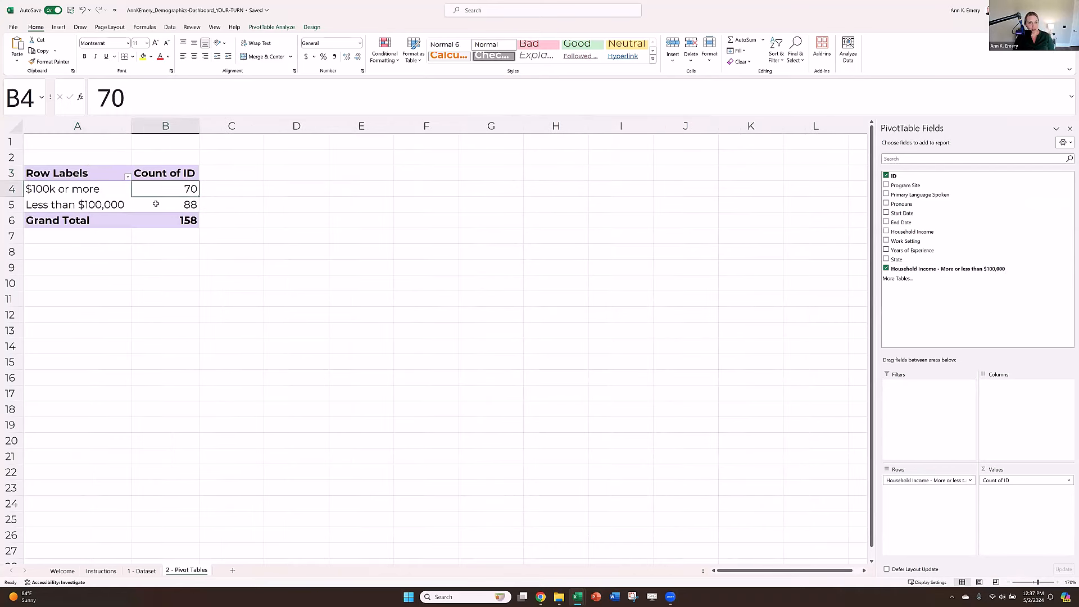
left_click(161, 206)
left_click(156, 221)
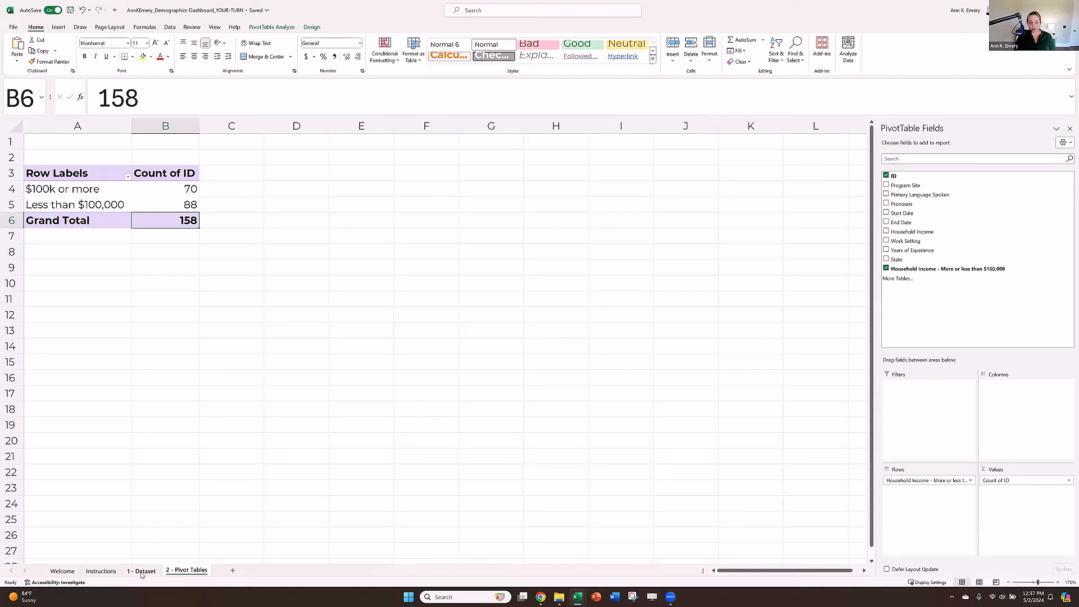
Step: Insert a second PivotTable from the 1 - Dataset table into the existing 2 - Pivot Tables sheet at cell A23
left_click(158, 575)
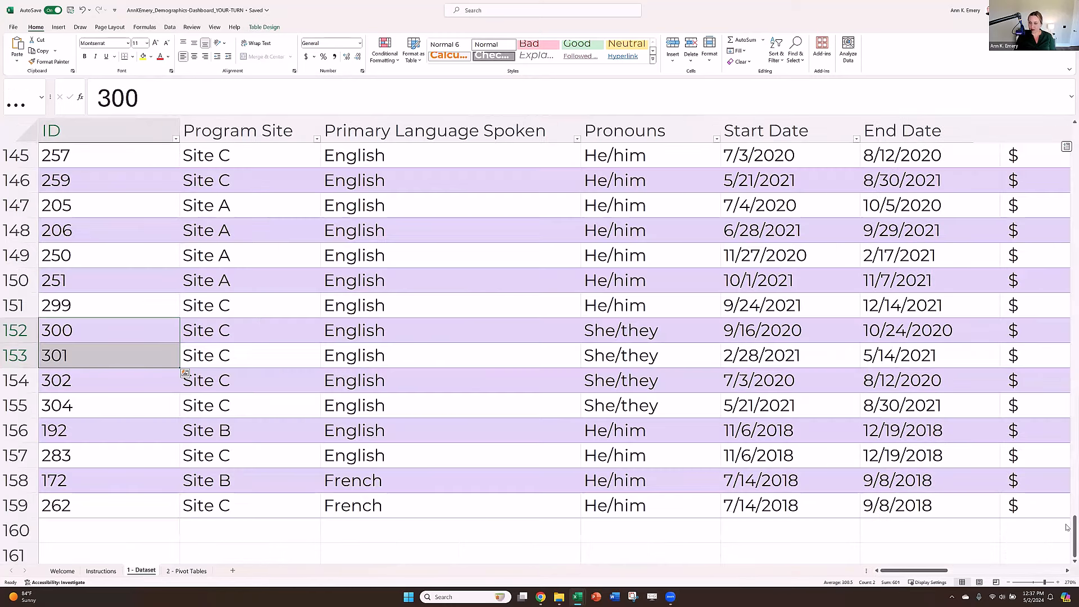
scroll(1066, 135, "up", 1)
scroll(117, 188, "up", 20)
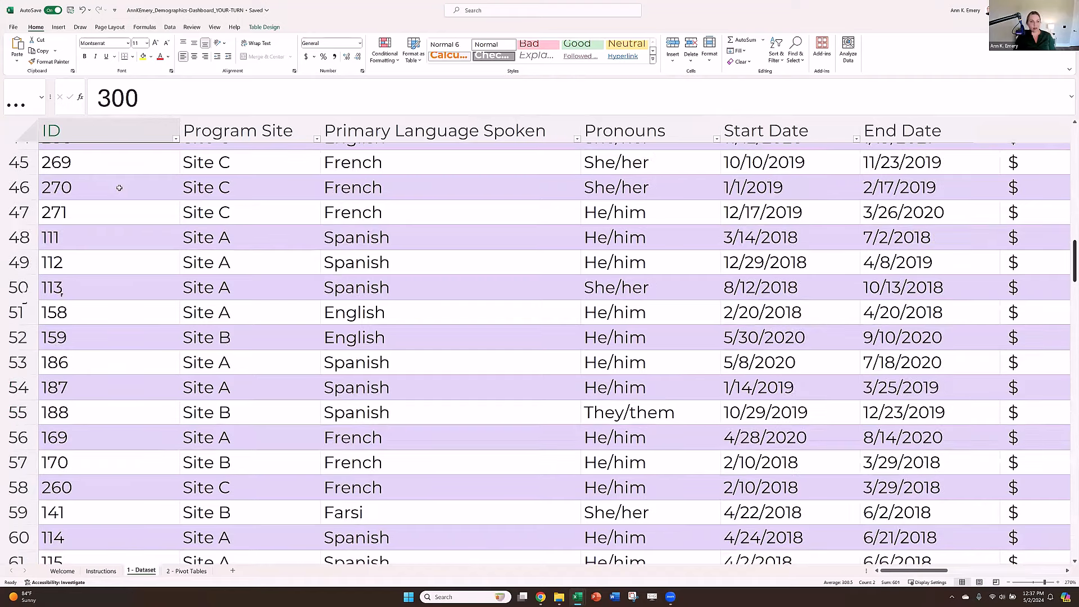
left_click(116, 185)
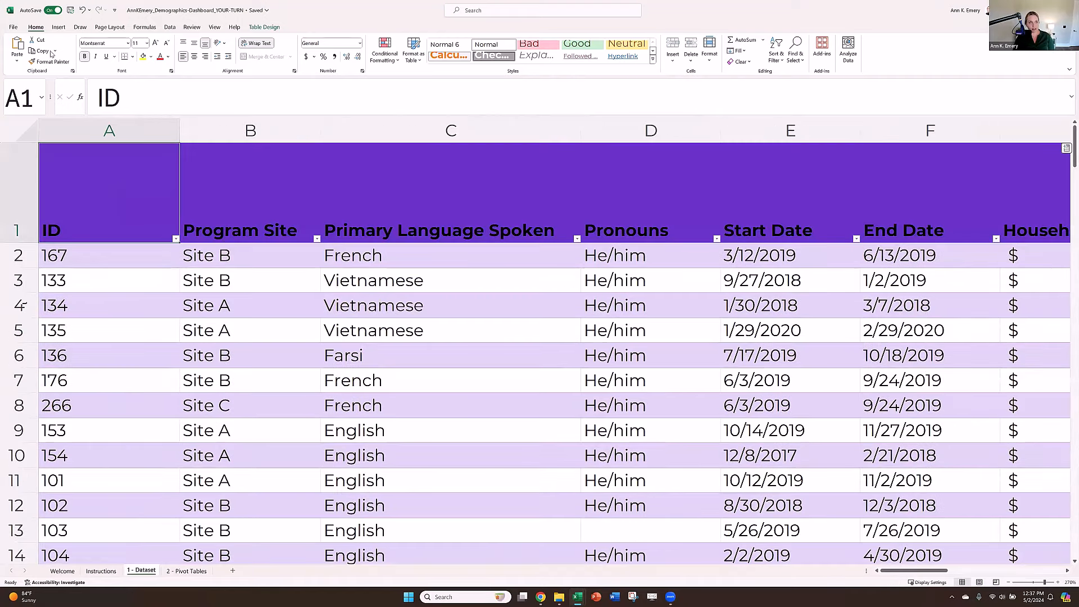
left_click(58, 27)
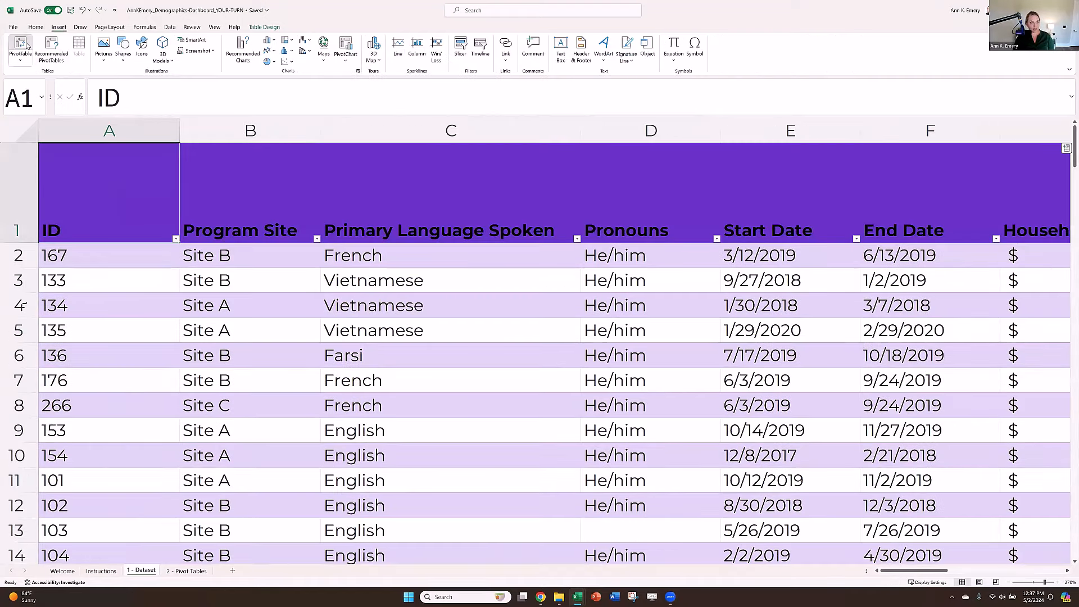
left_click(21, 45)
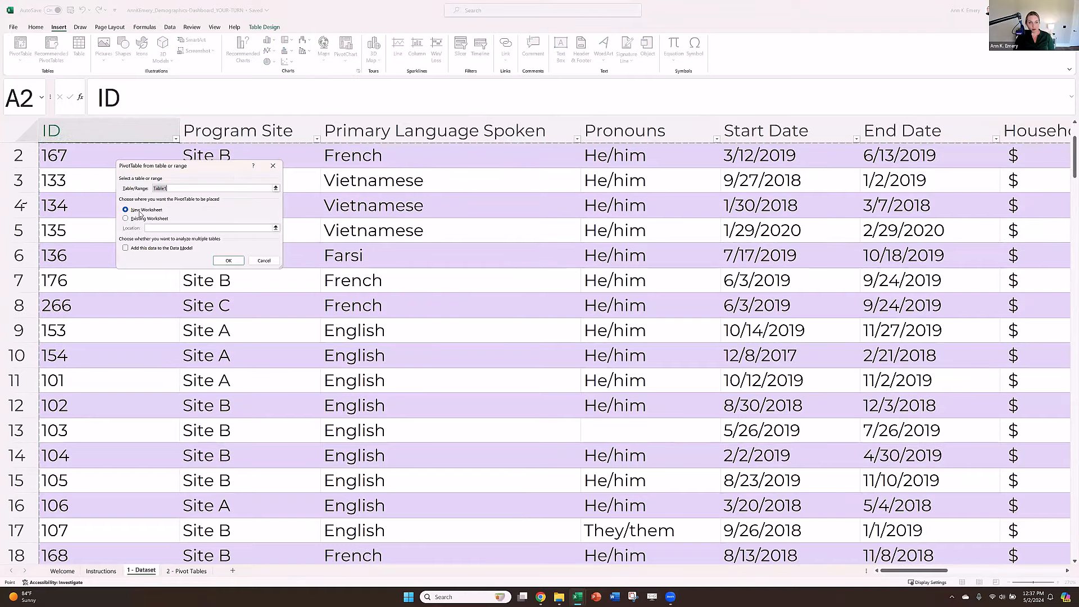
left_click(136, 219)
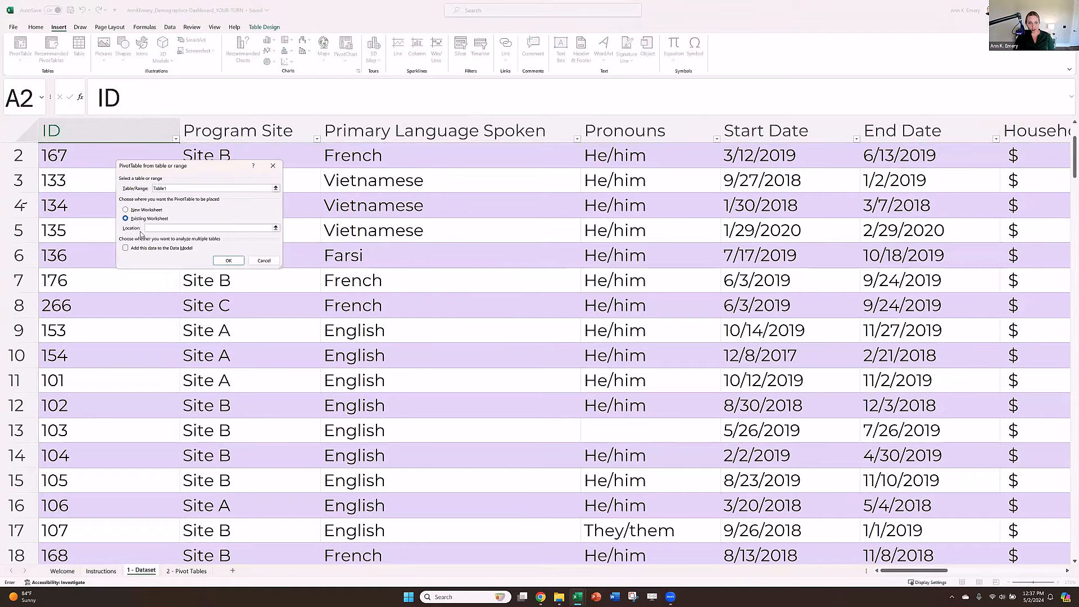
left_click(276, 228)
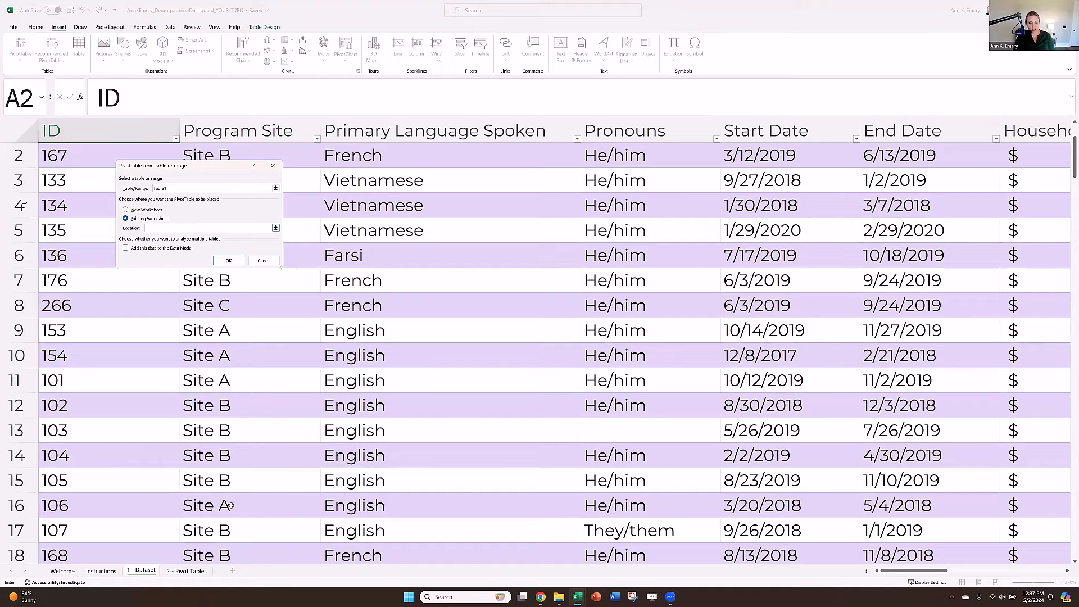
left_click(193, 573)
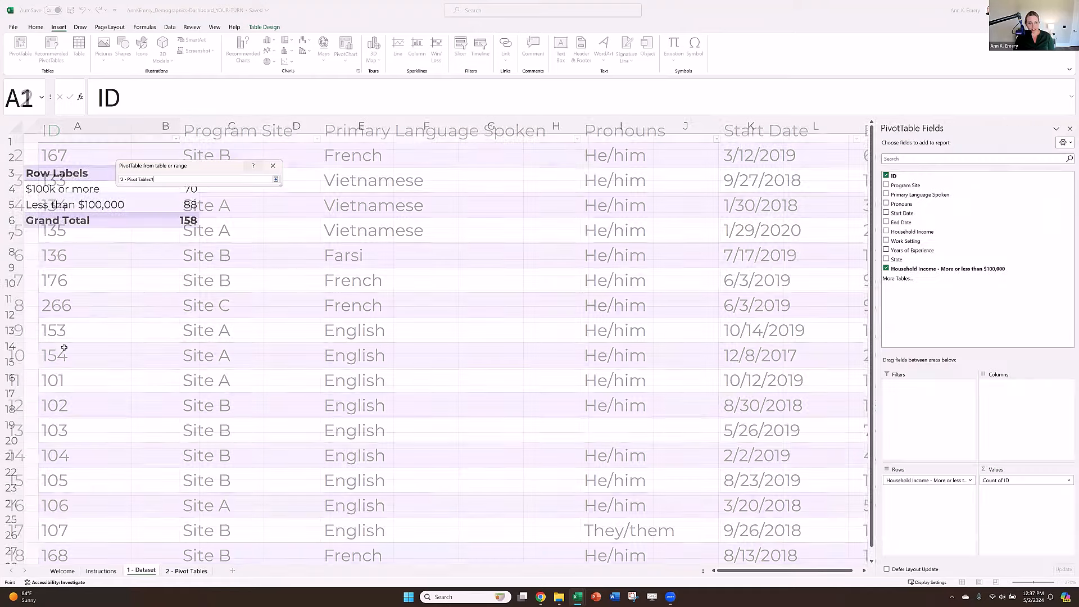
left_click(57, 490)
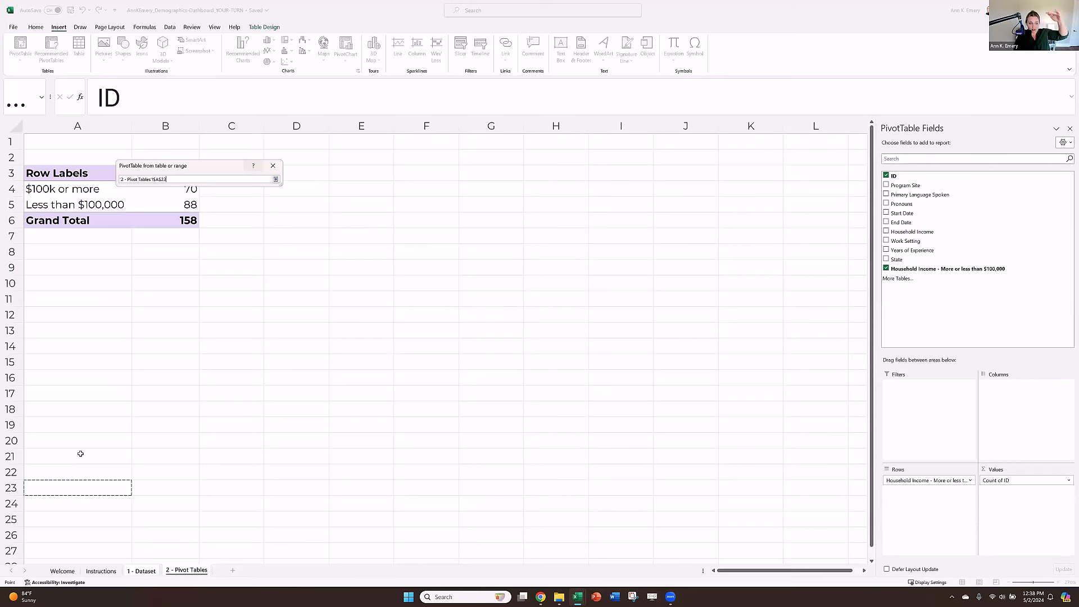
left_click(276, 179)
left_click(228, 260)
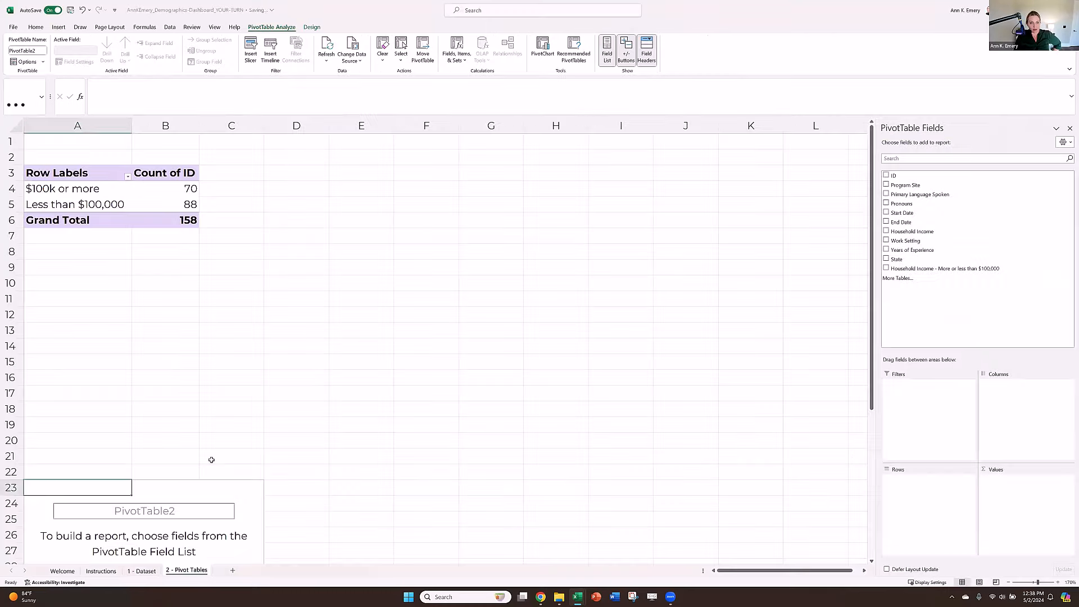
Step: Add ID to the new PivotTable's Values summarized by Count, and place Primary Language Spoken in Rows
scroll(168, 348, "down", 3)
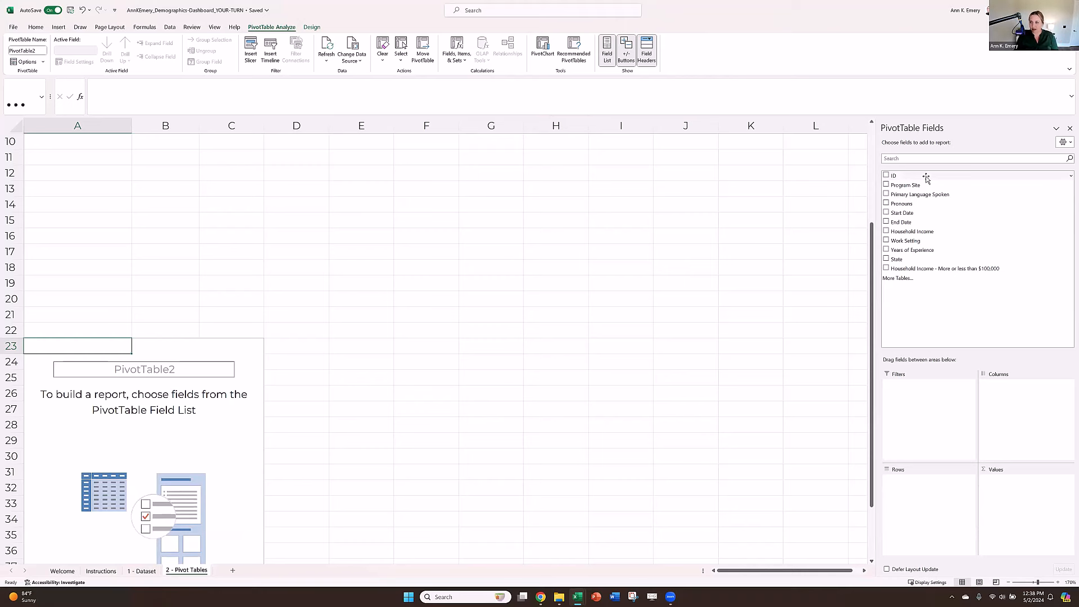
left_click_drag(926, 179, 998, 490)
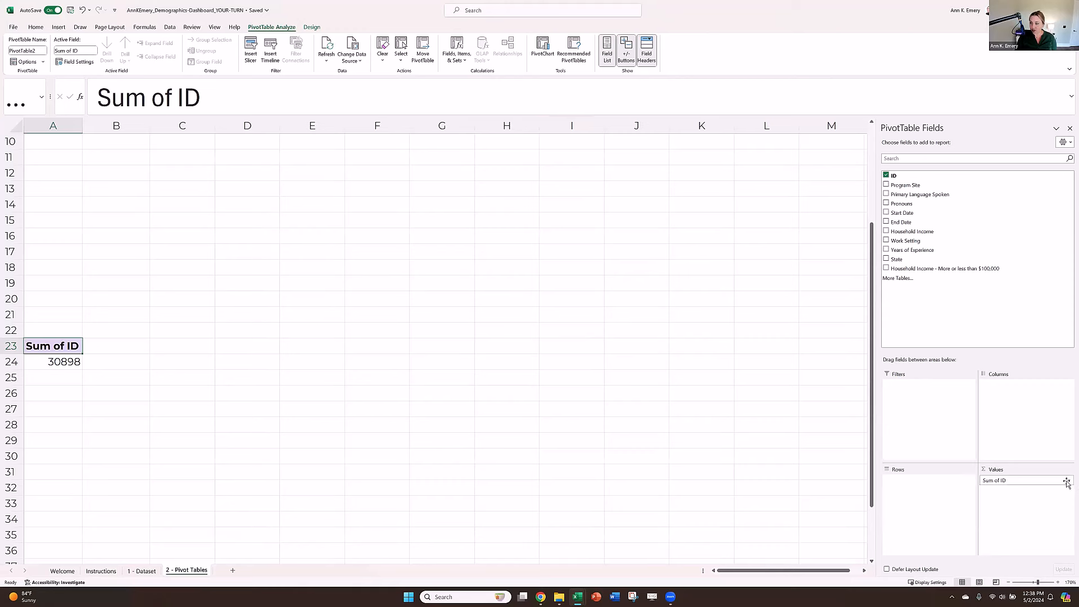
left_click(1066, 482)
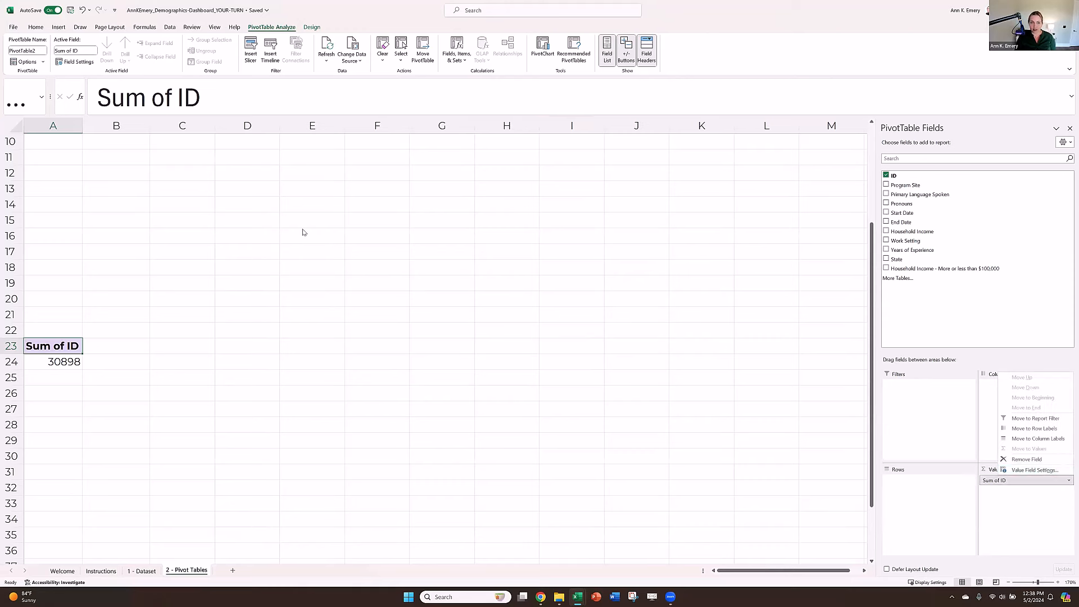
left_click(1047, 472)
left_click(134, 214)
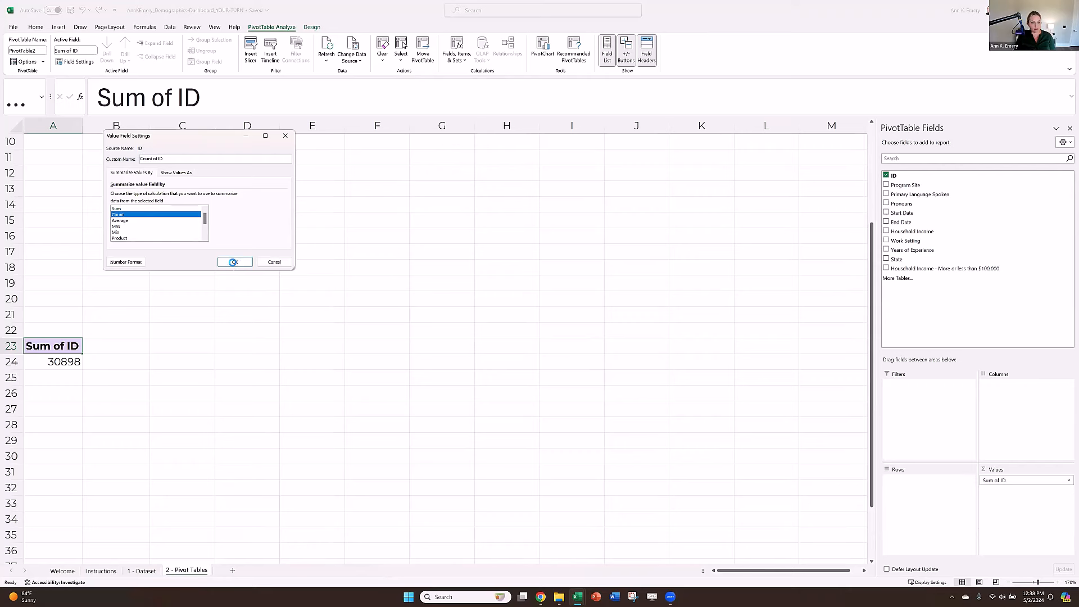
left_click(235, 261)
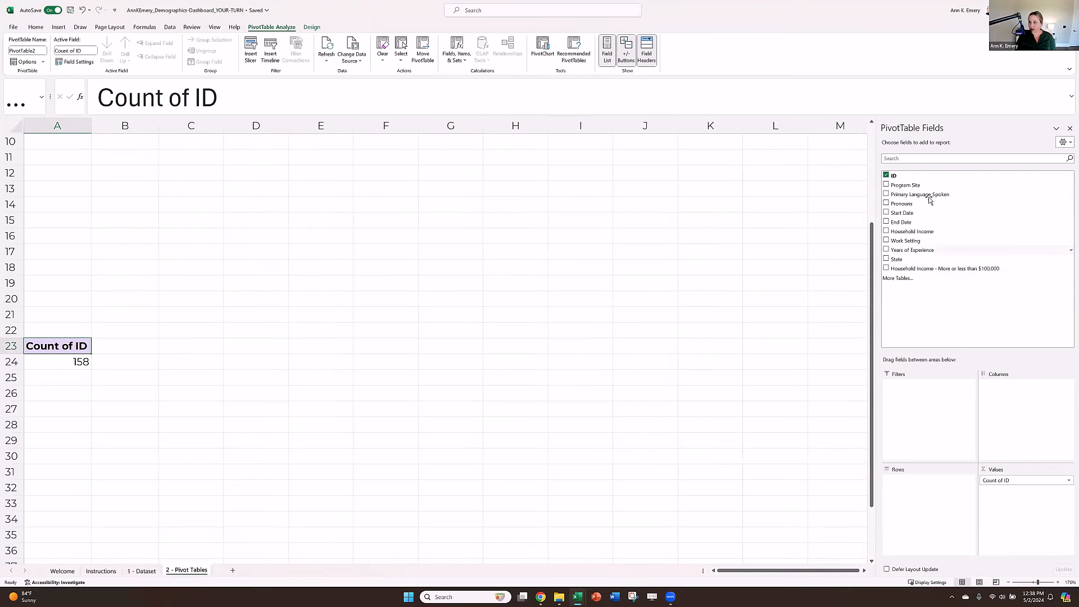
left_click_drag(928, 195, 926, 493)
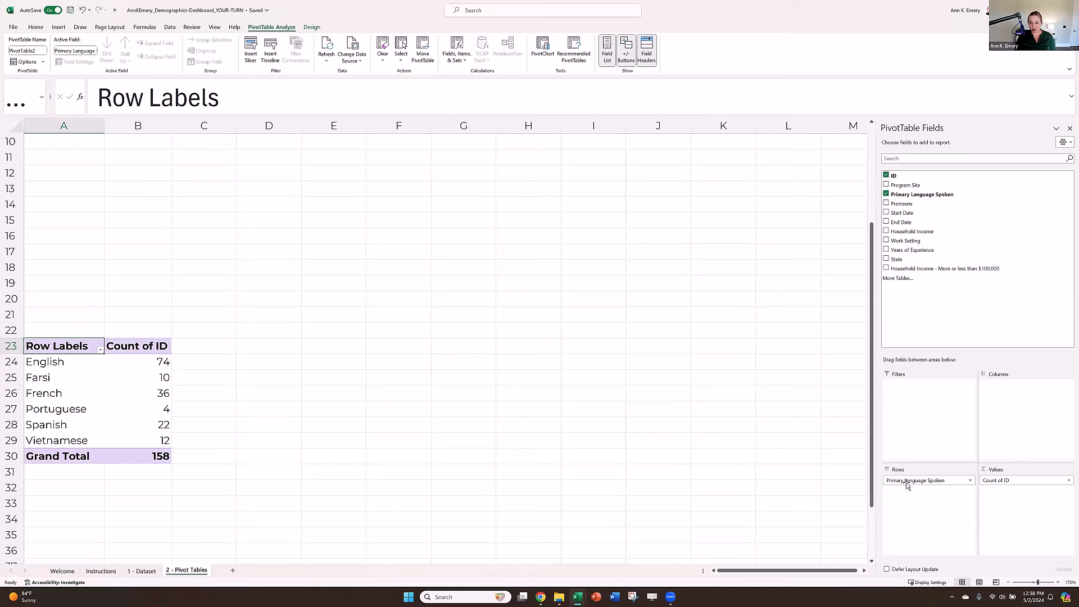
Step: Try Primary Language Spoken in the PivotTable's Columns to inspect the horizontal layout, and return it to Rows
left_click_drag(906, 484, 1003, 426)
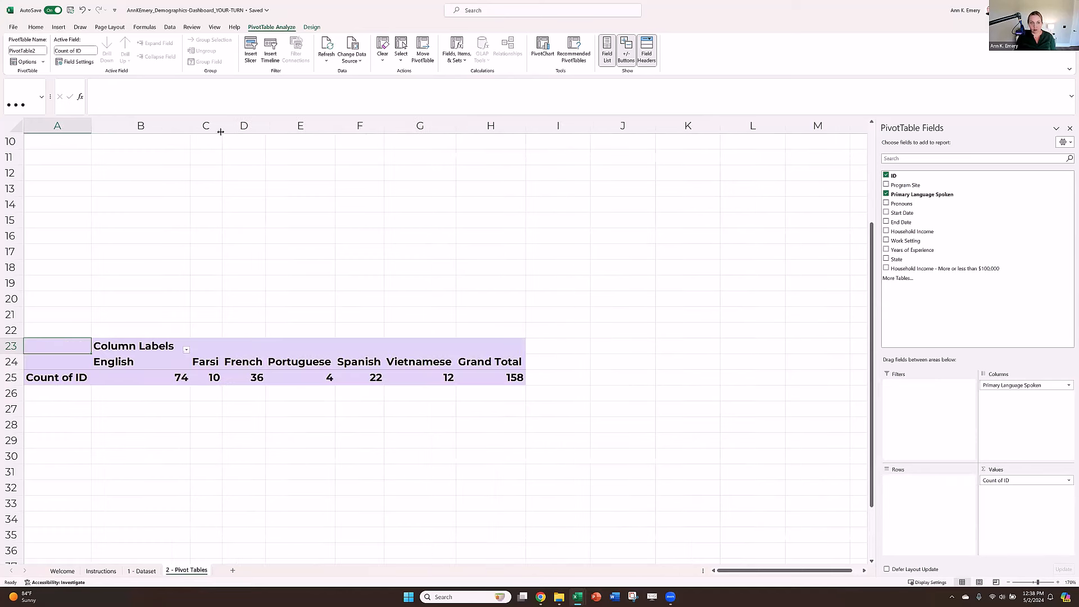
left_click(167, 126)
left_click(208, 123)
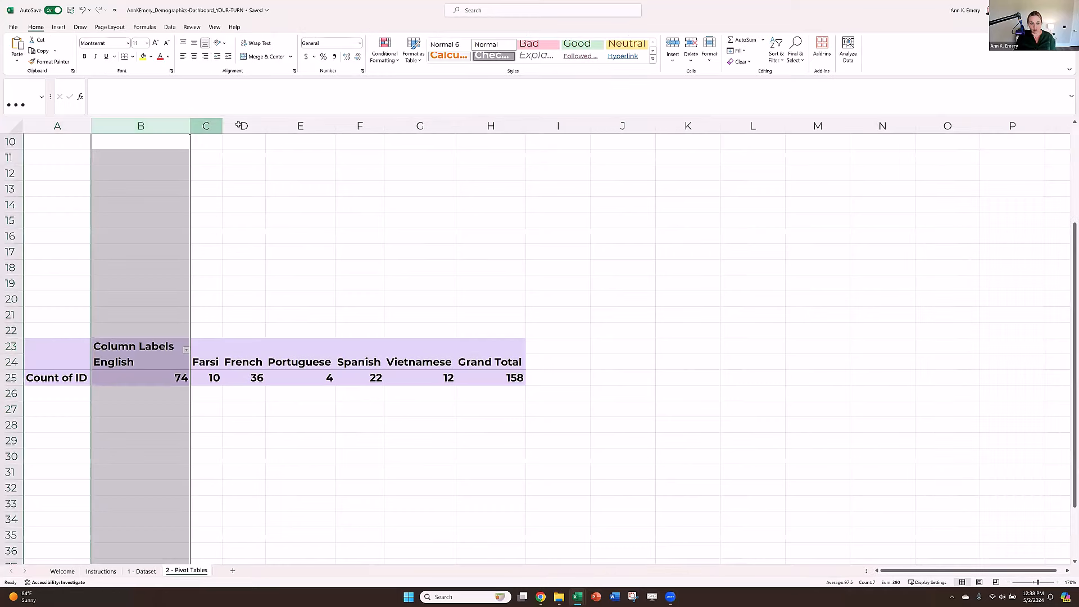
left_click(71, 378)
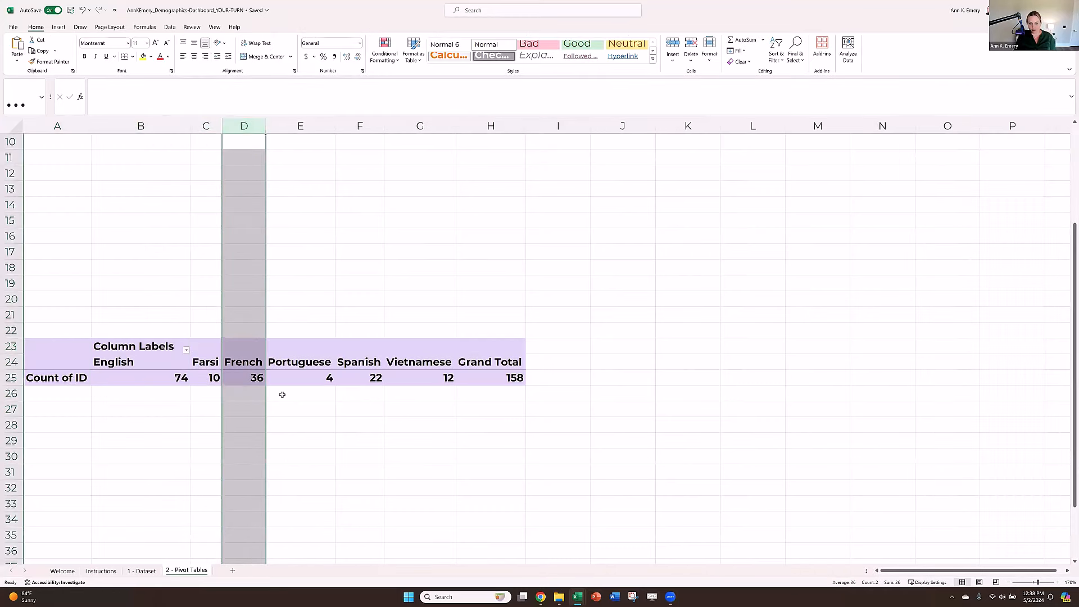
left_click_drag(990, 385, 906, 513)
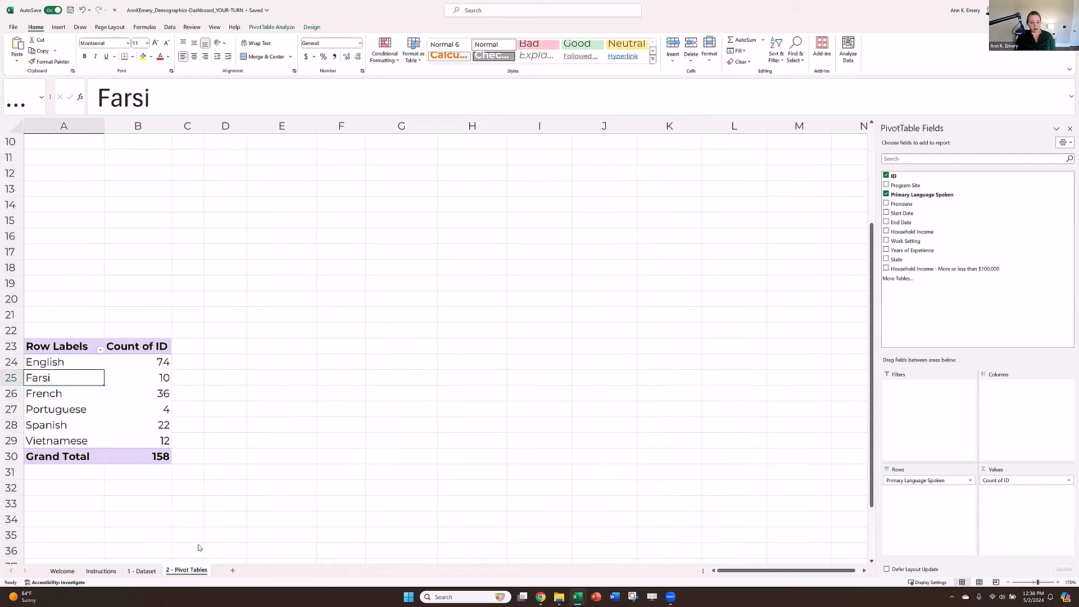
Step: Review the four linked dashboard elements on the Instructions sheet: Dataset, Pivot Tables, Pivot Charts and Slicers
scroll(185, 551, "up", 3)
left_click(107, 573)
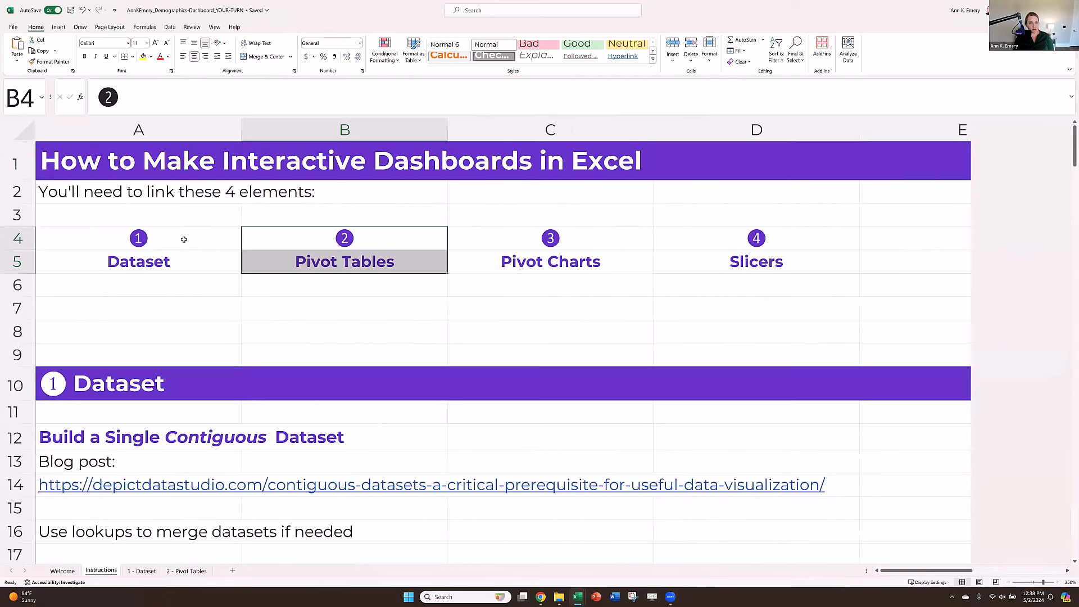
left_click_drag(184, 239, 190, 262)
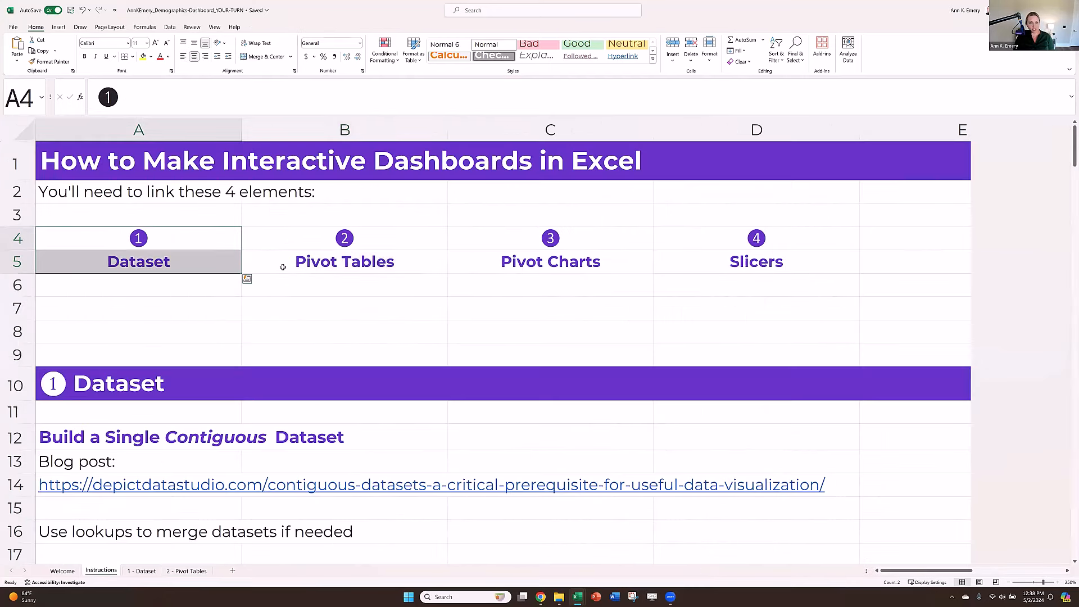
left_click_drag(285, 240, 283, 267)
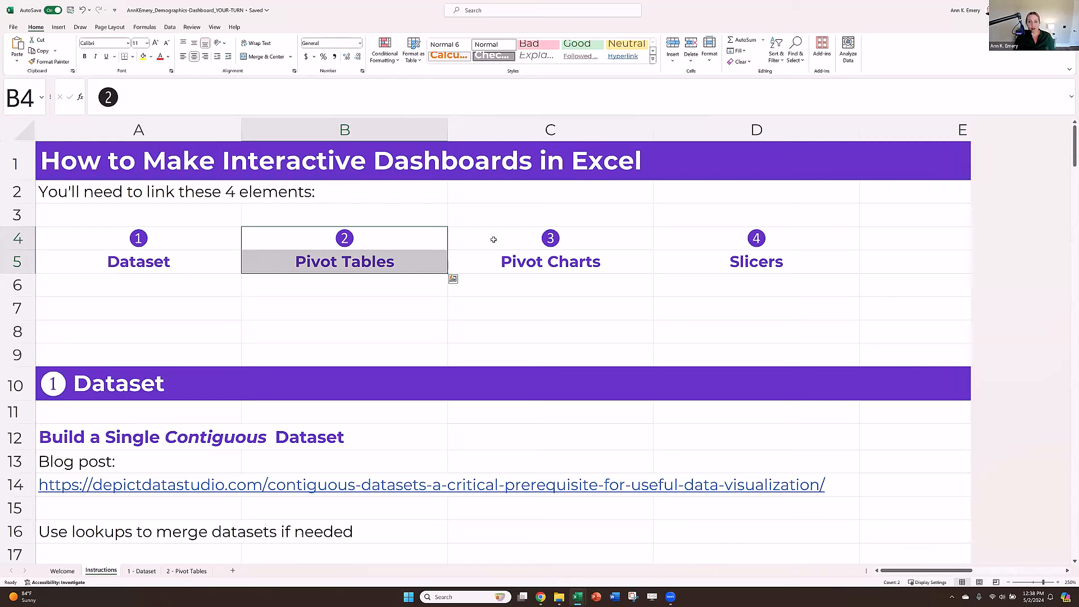
left_click_drag(489, 239, 490, 263)
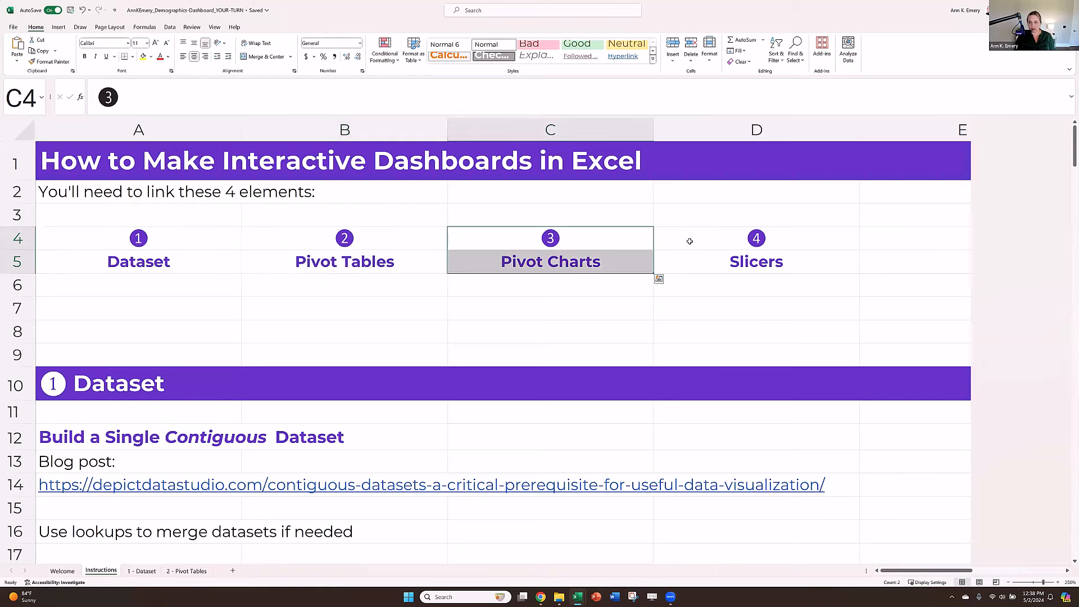
left_click_drag(689, 238, 689, 267)
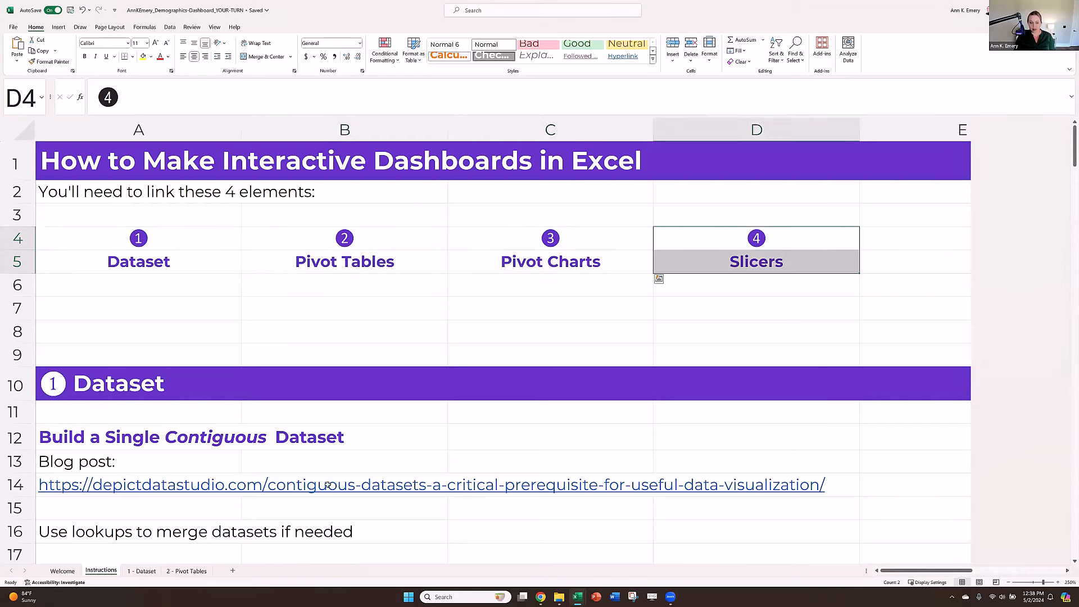
Step: Return to the 2 - Pivot Tables sheet and check which cells lie inside and outside the income PivotTable
left_click(186, 571)
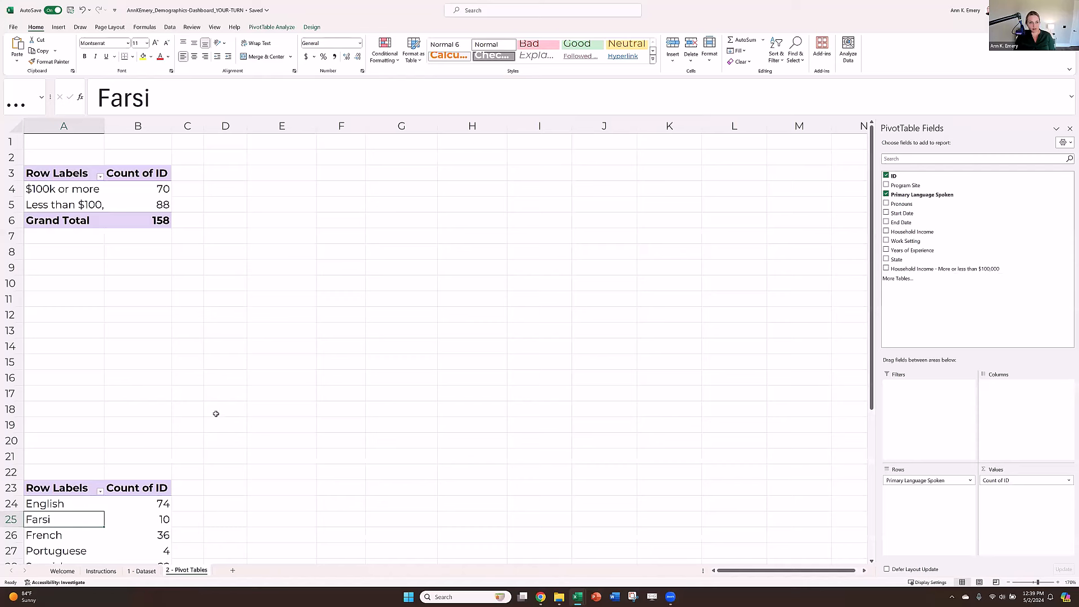
left_click(60, 172)
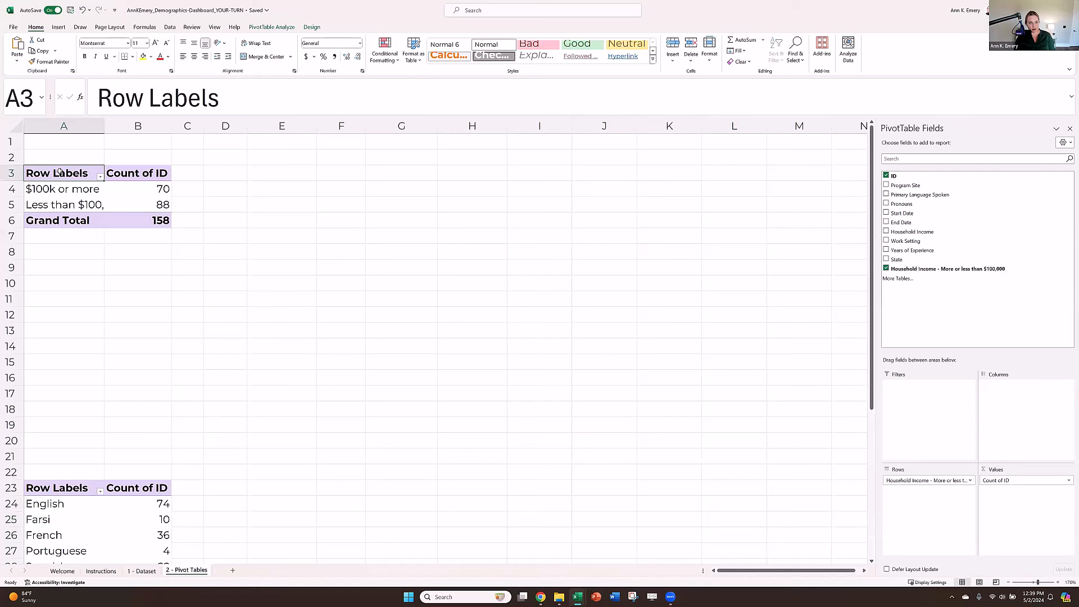
left_click(79, 201)
left_click(130, 192)
left_click(79, 330)
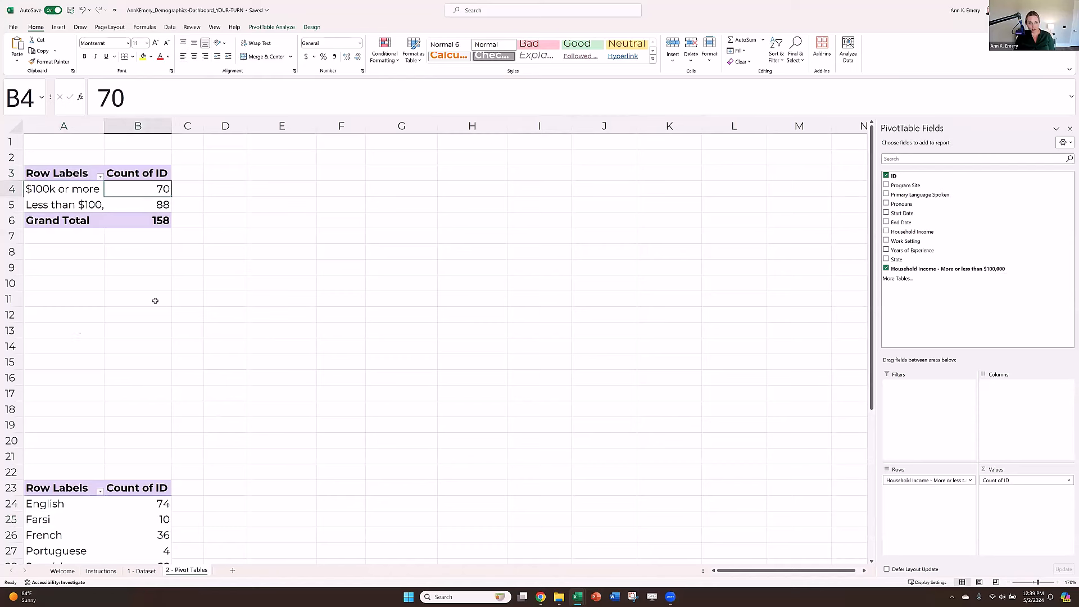
left_click(179, 345)
Step: Select the income PivotTable's header cell A3 and examine the pie and doughnut chart types available for it
left_click(74, 173)
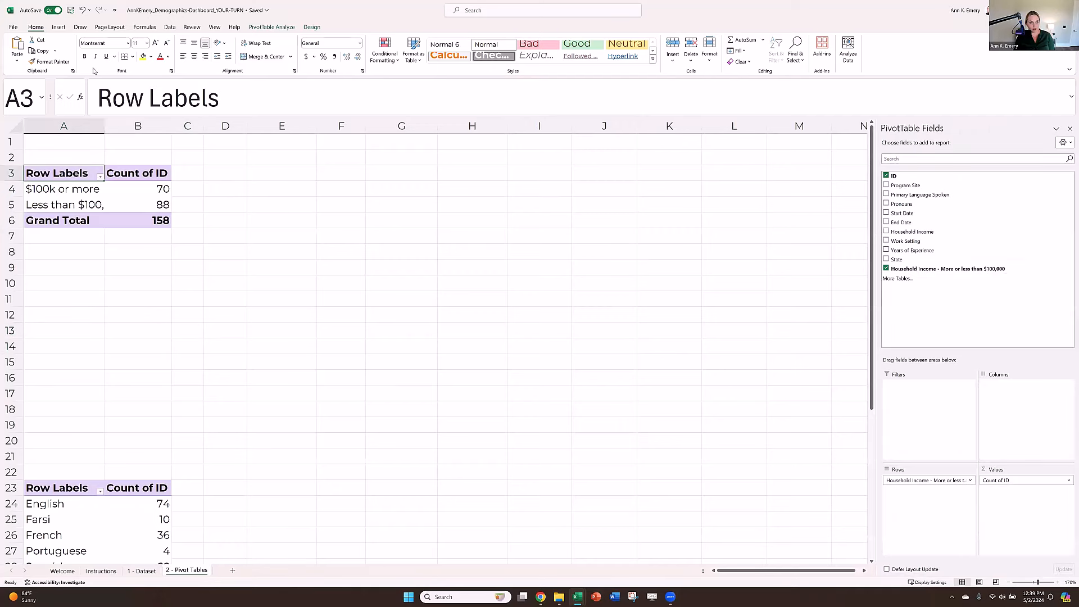
left_click(59, 28)
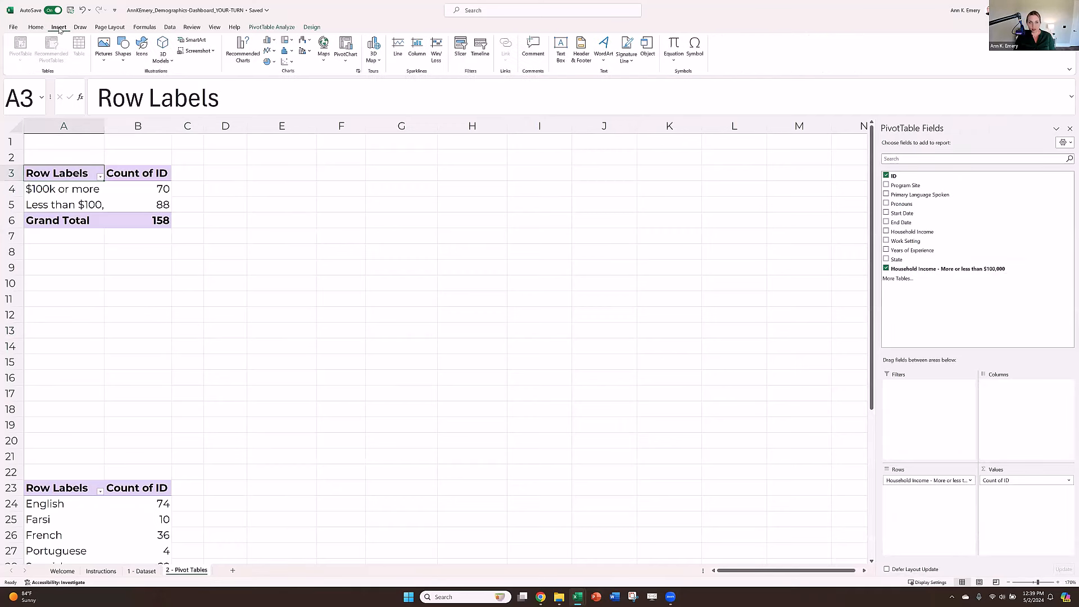
left_click(275, 63)
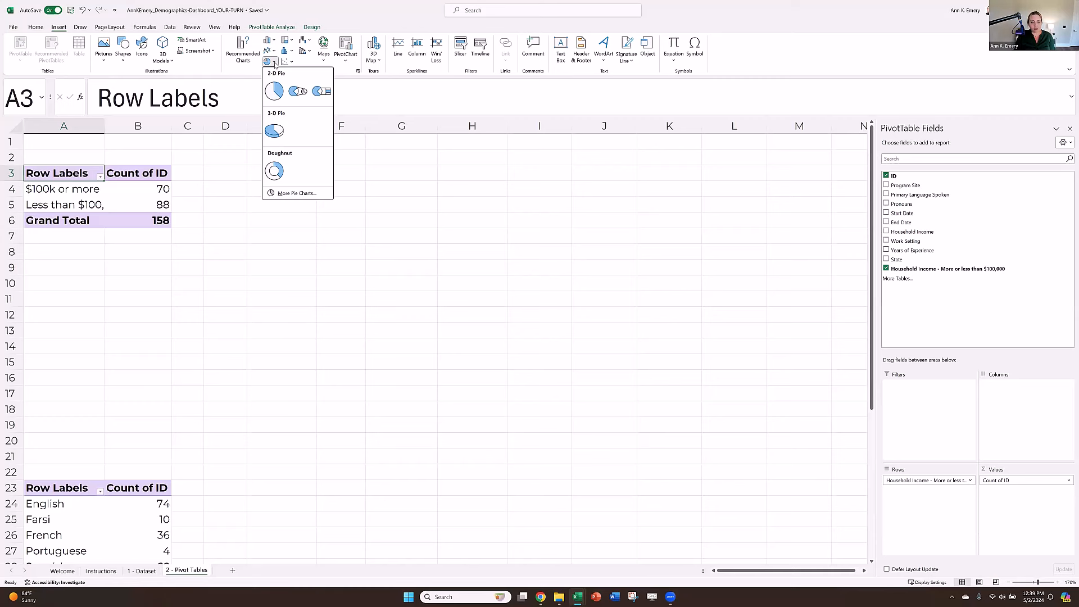
Step: Try a doughnut chart from the Primary Language Spoken PivotTable, and undo its insertion
scroll(185, 334, "down", 3)
left_click(59, 384)
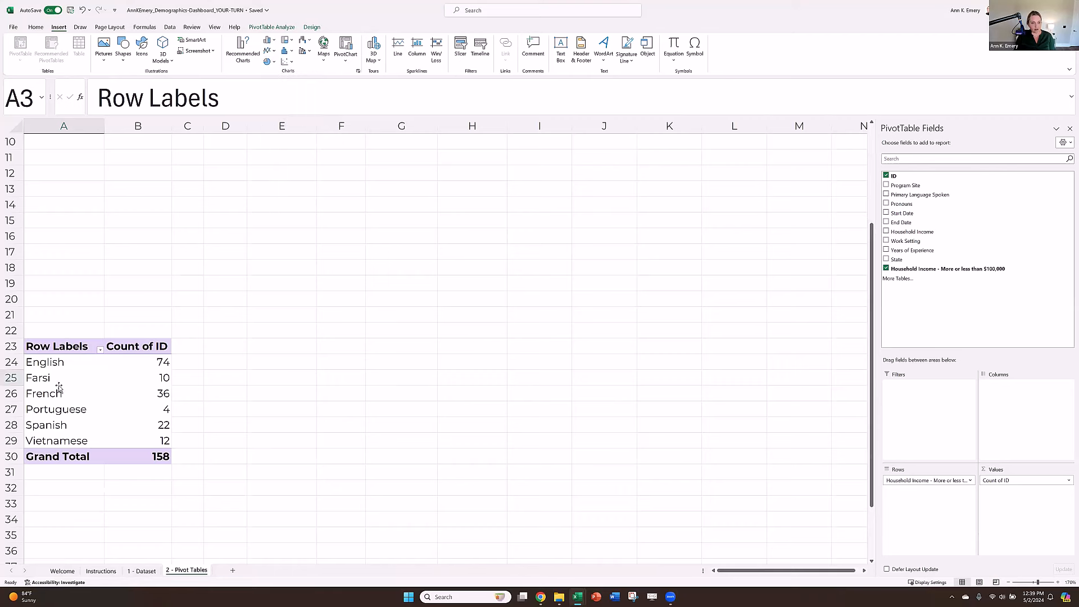
left_click(58, 384)
left_click(274, 65)
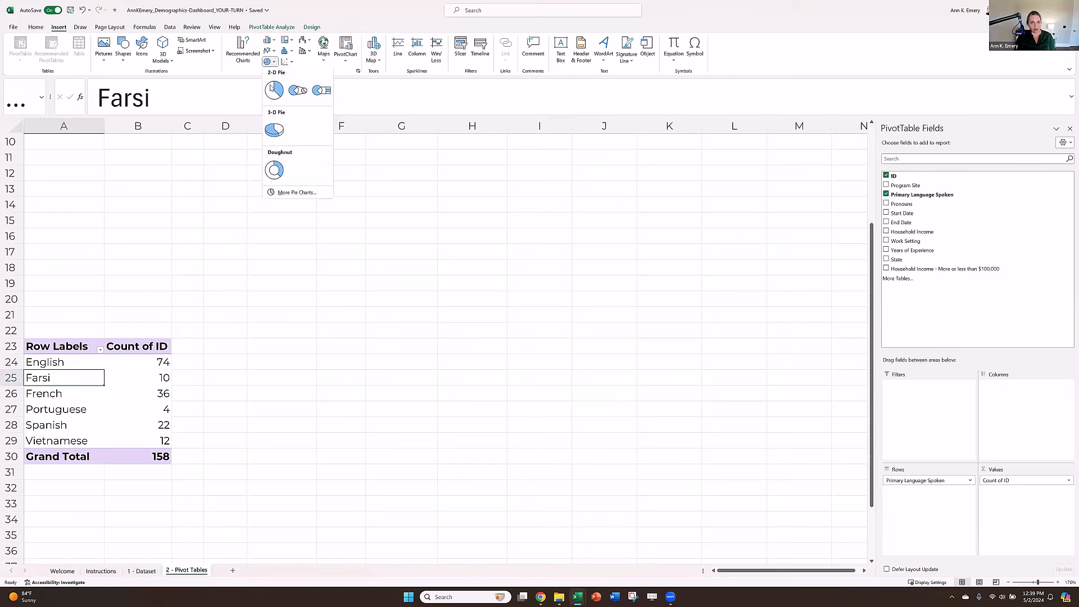
left_click(271, 174)
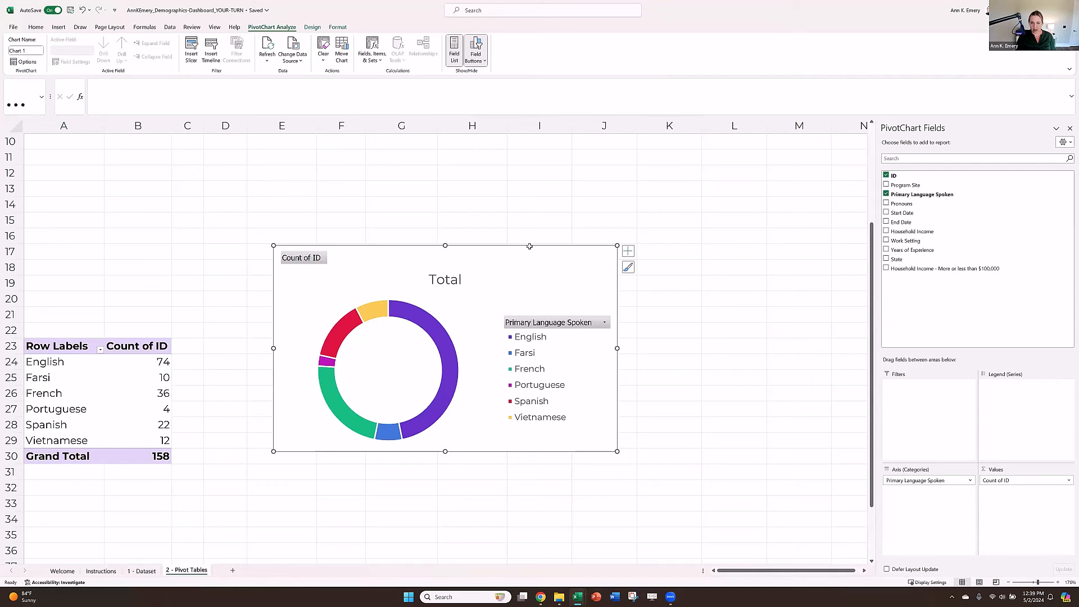
key("ctrl+z")
scroll(71, 177, "up", 3)
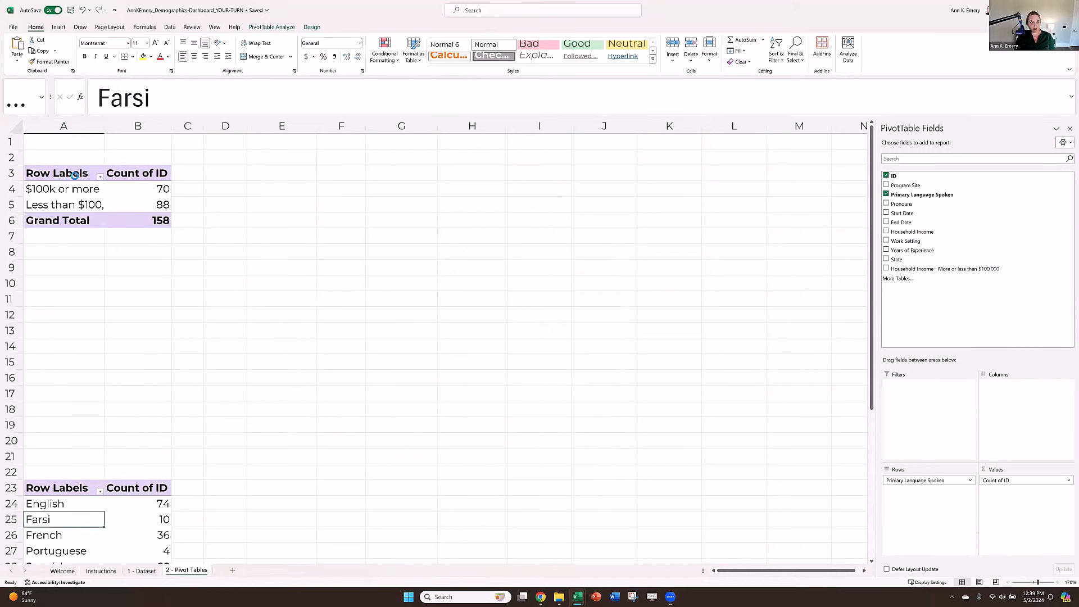
Step: Insert a doughnut chart from the household income PivotTable on the 2 - Pivot Tables sheet
left_click(75, 174)
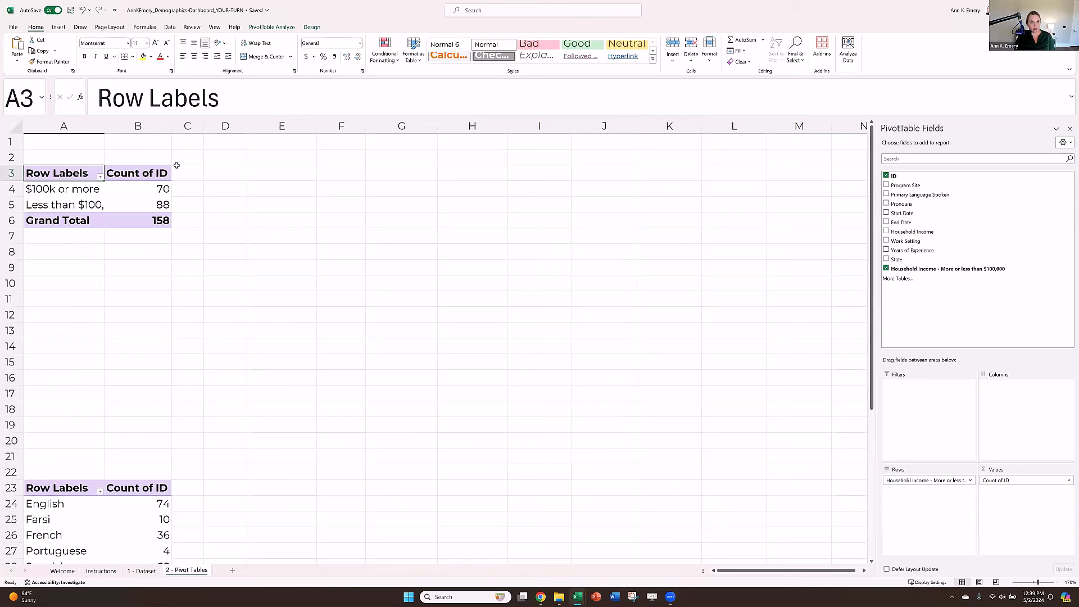
left_click(59, 27)
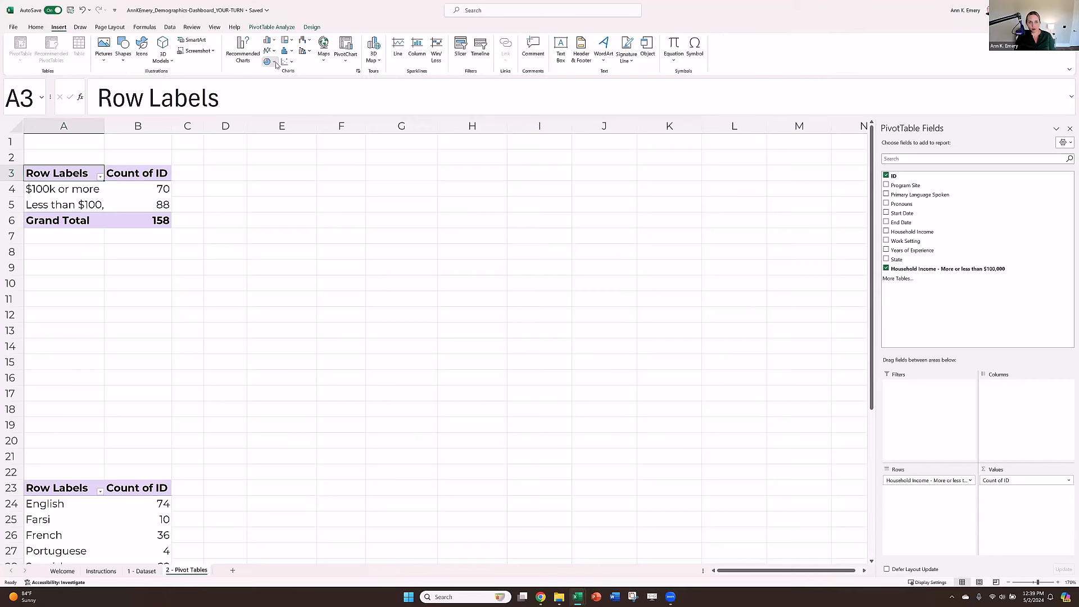
left_click(269, 61)
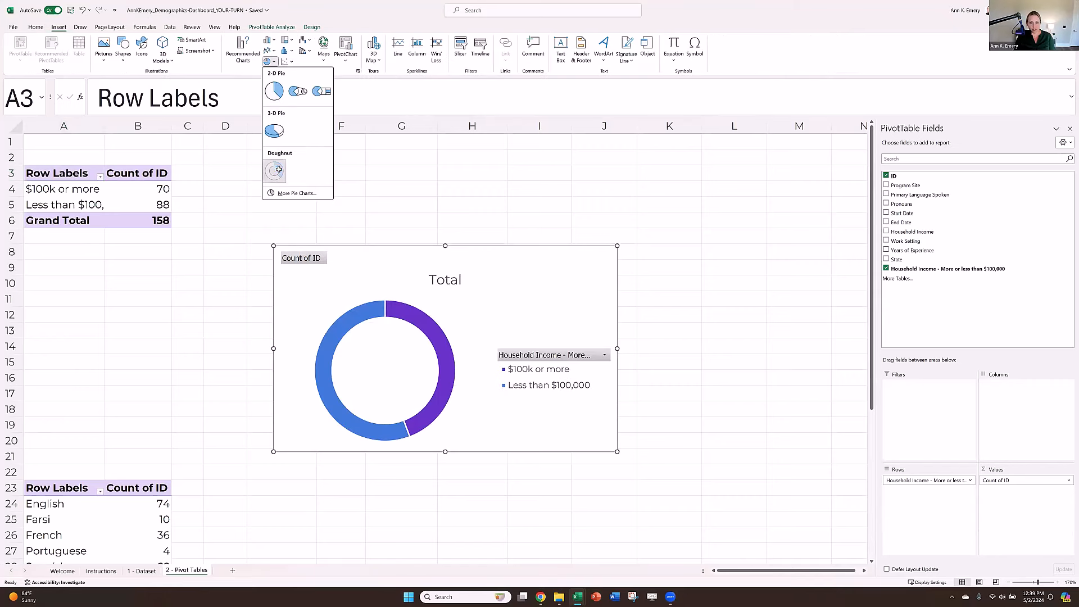
left_click(274, 170)
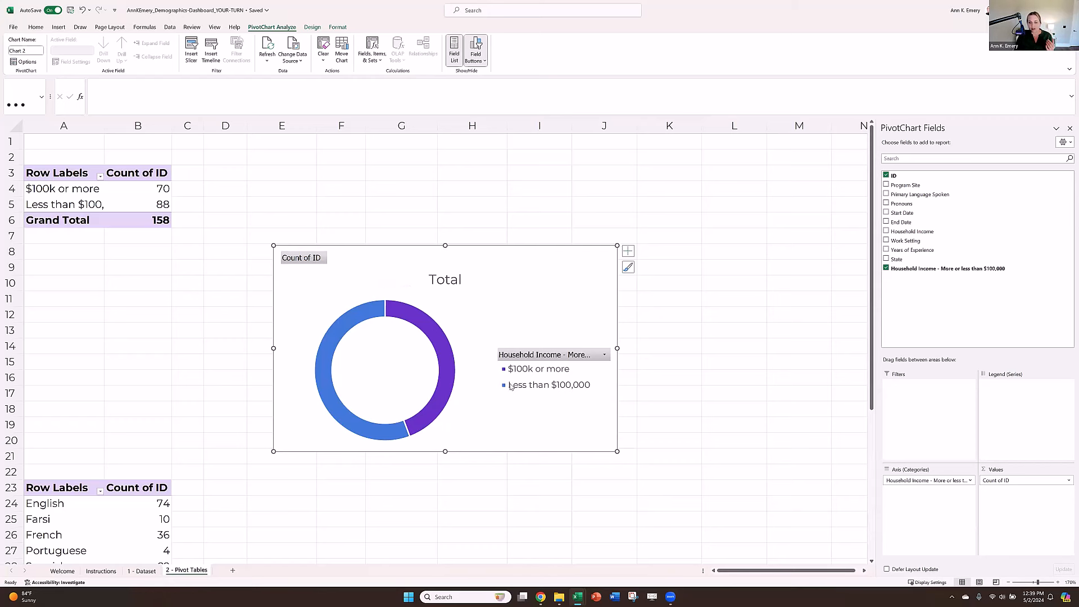
left_click(445, 281)
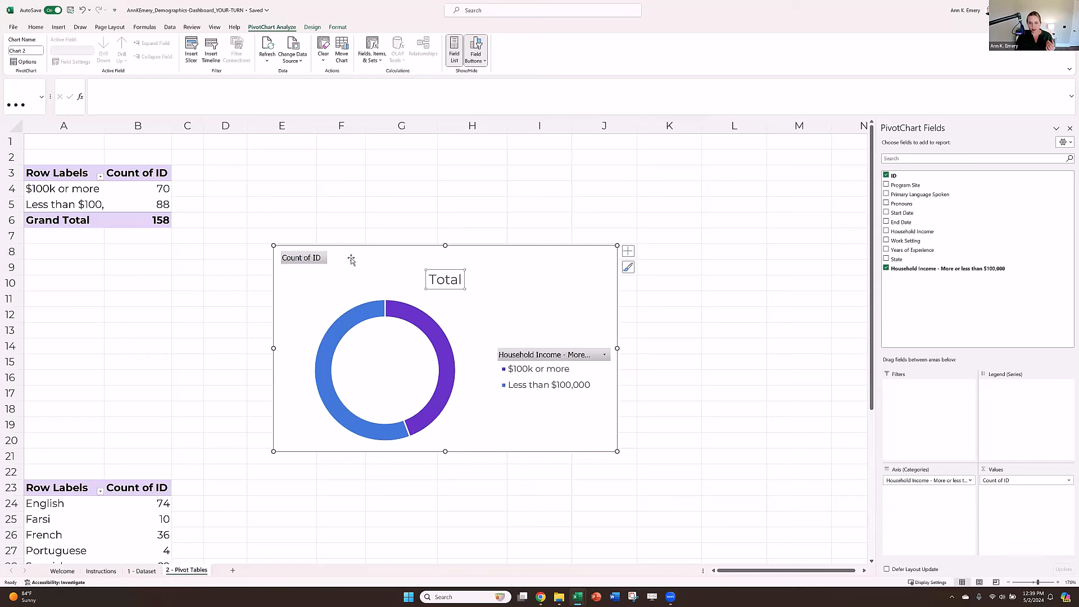
left_click(486, 251)
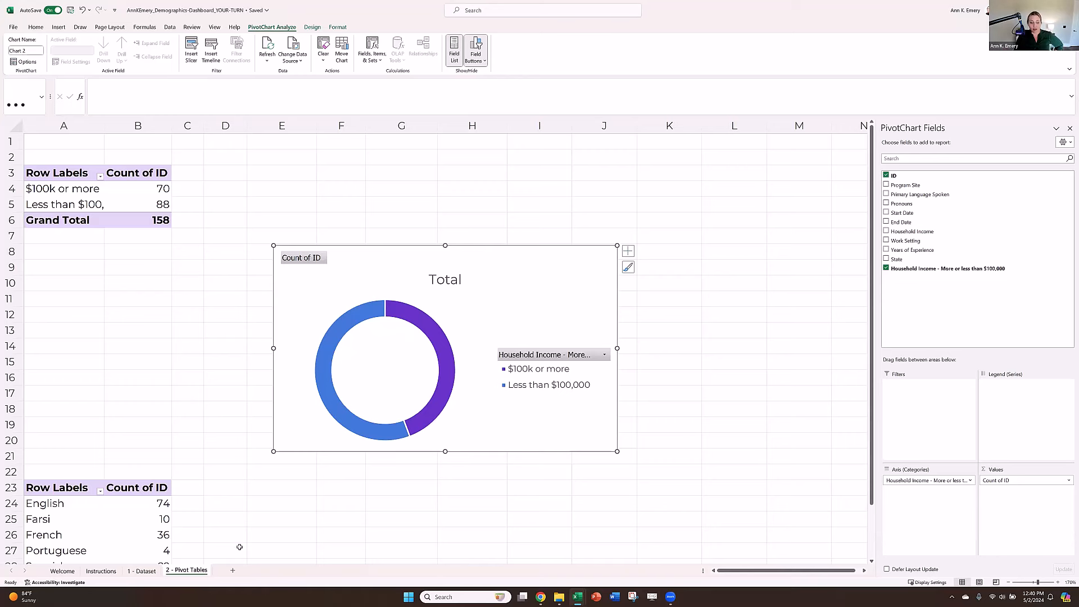
Step: Add a worksheet after 2 - Pivot Tables and name it 3 and 4 - Charts and Slicer
left_click(231, 572)
right_click(232, 571)
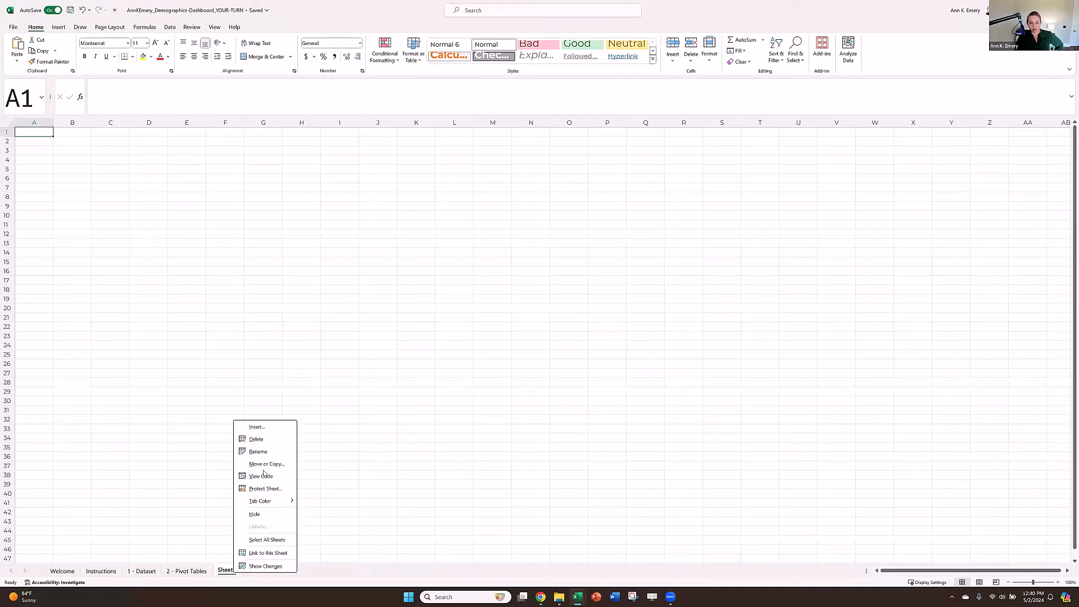
left_click(258, 451)
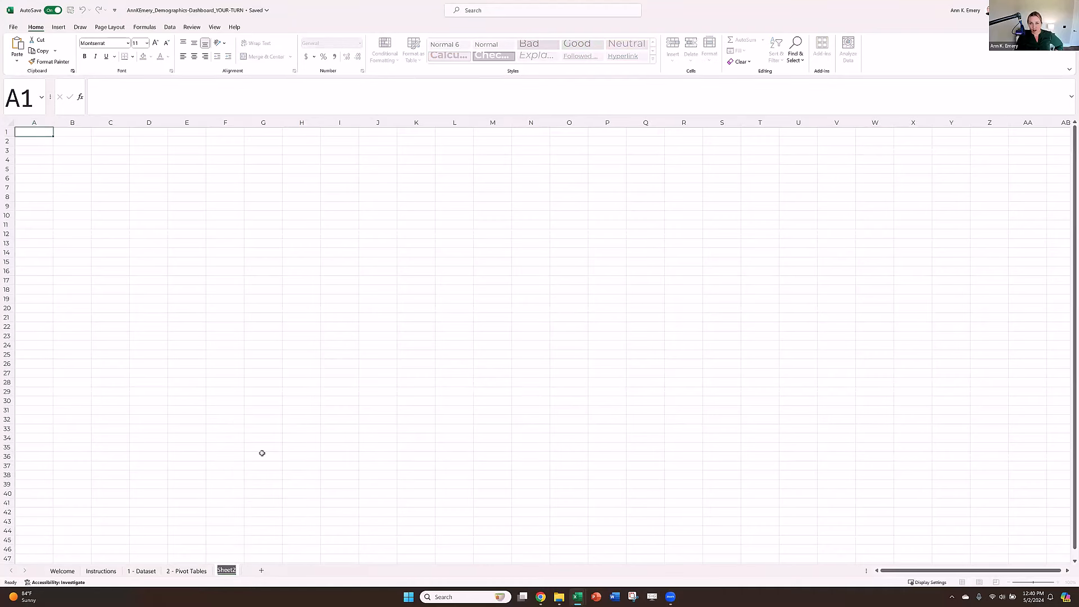
type("3")
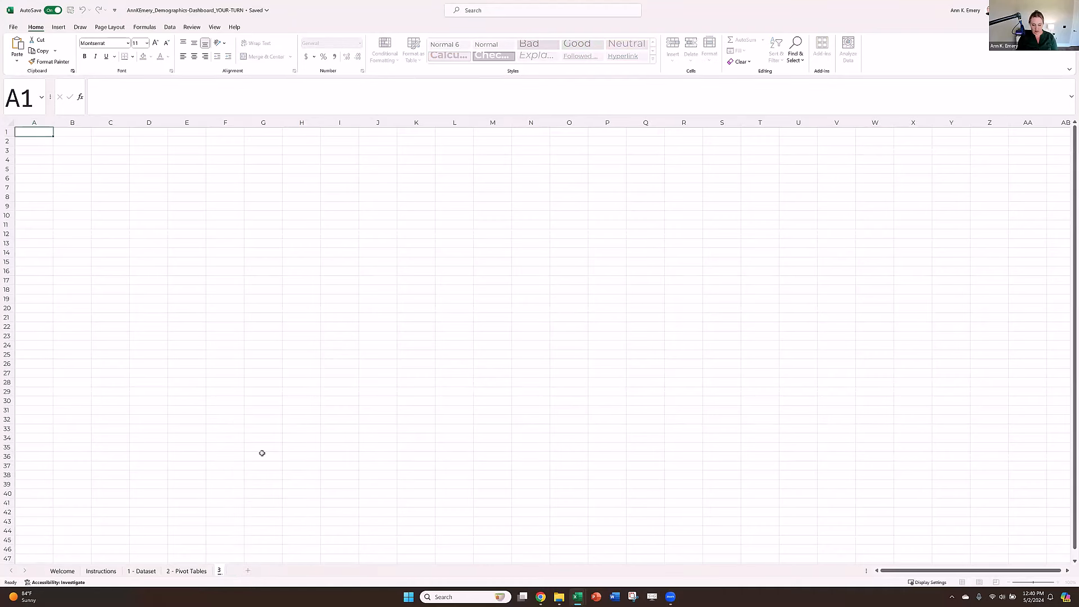
type(" and 4 - Chart")
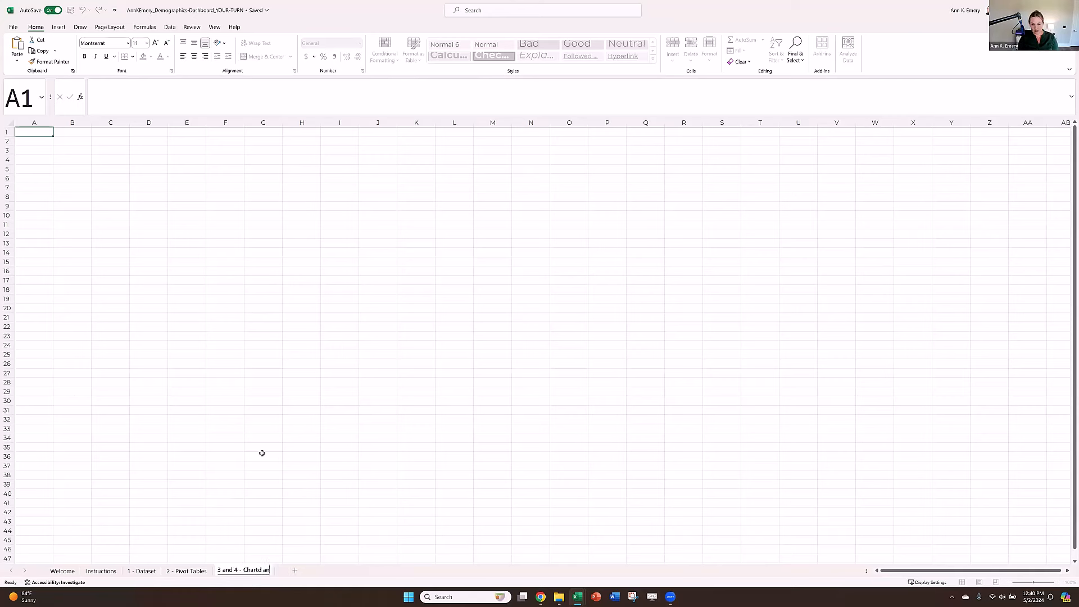
type("s and Slicer")
key("Return")
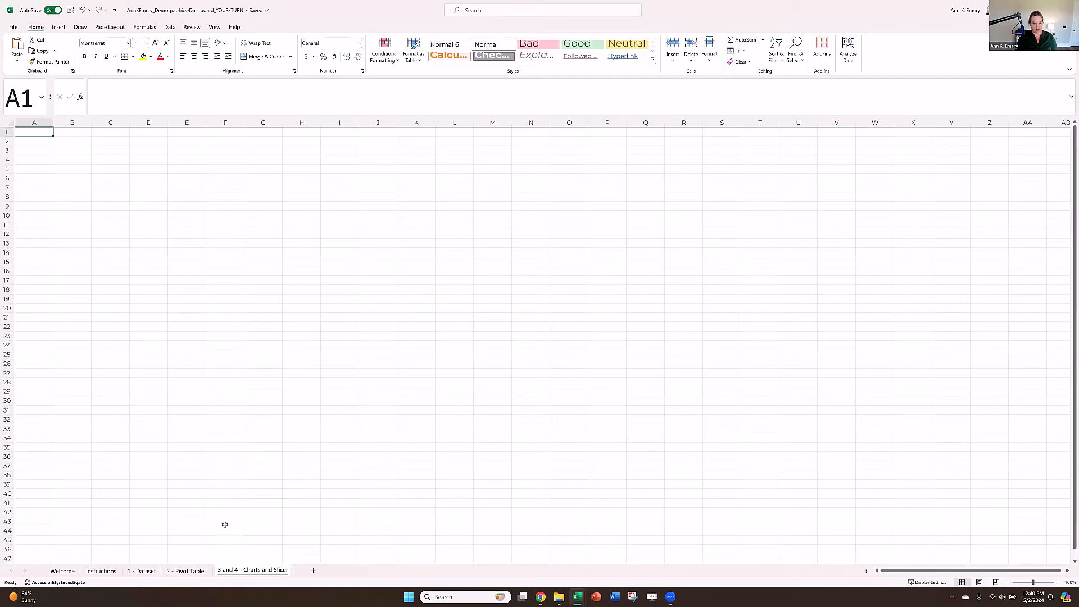
Step: Move the income doughnut chart from 2 - Pivot Tables to cell E4 of the 3 and 4 - Charts and Slicer sheet
left_click(193, 570)
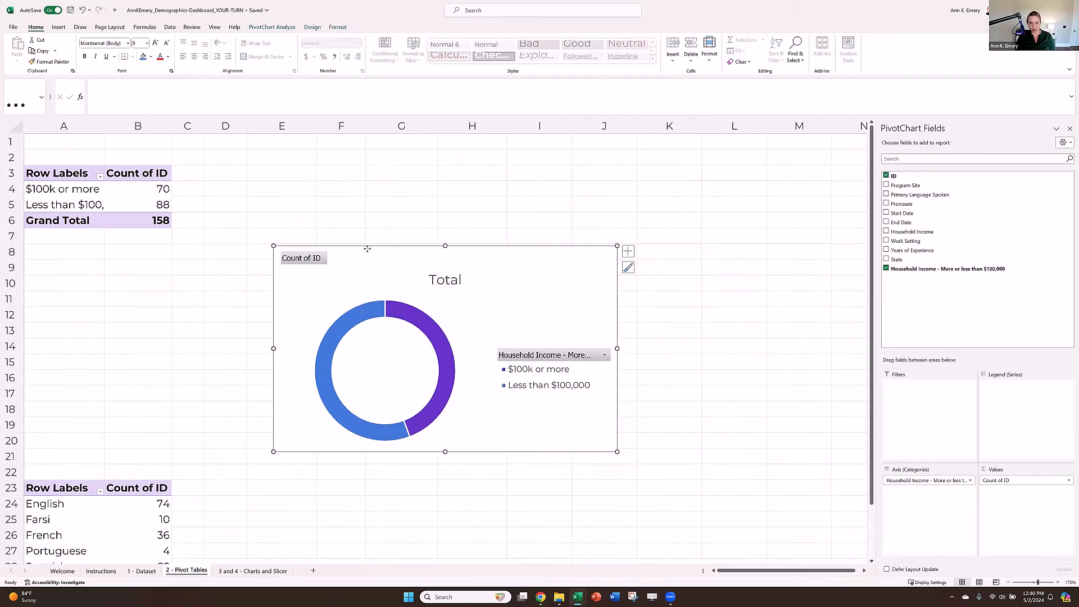
right_click(367, 249)
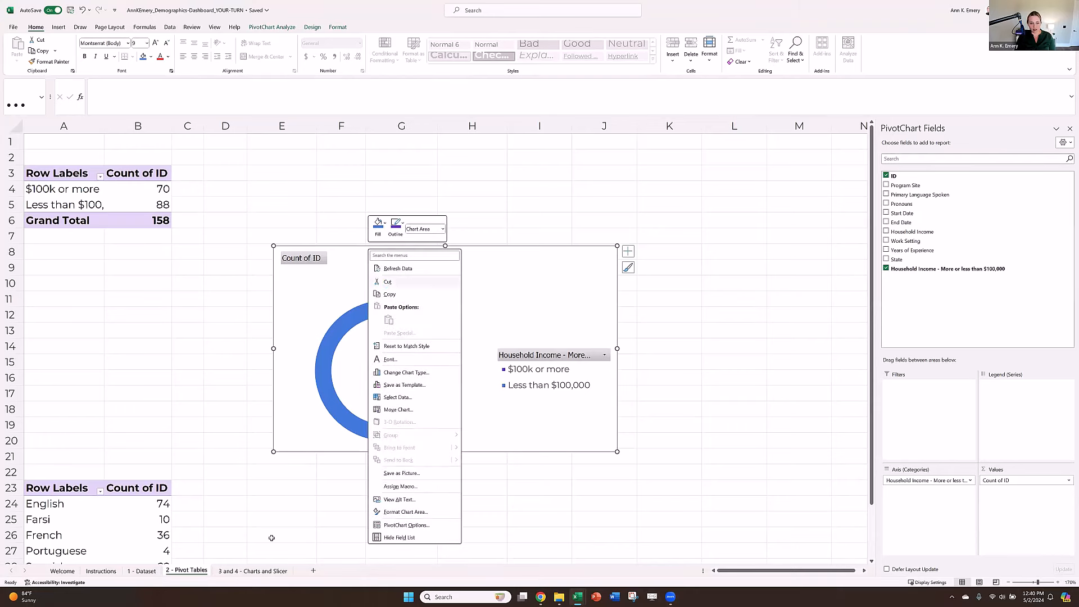
key("Delete")
key("ctrl+Page_Down")
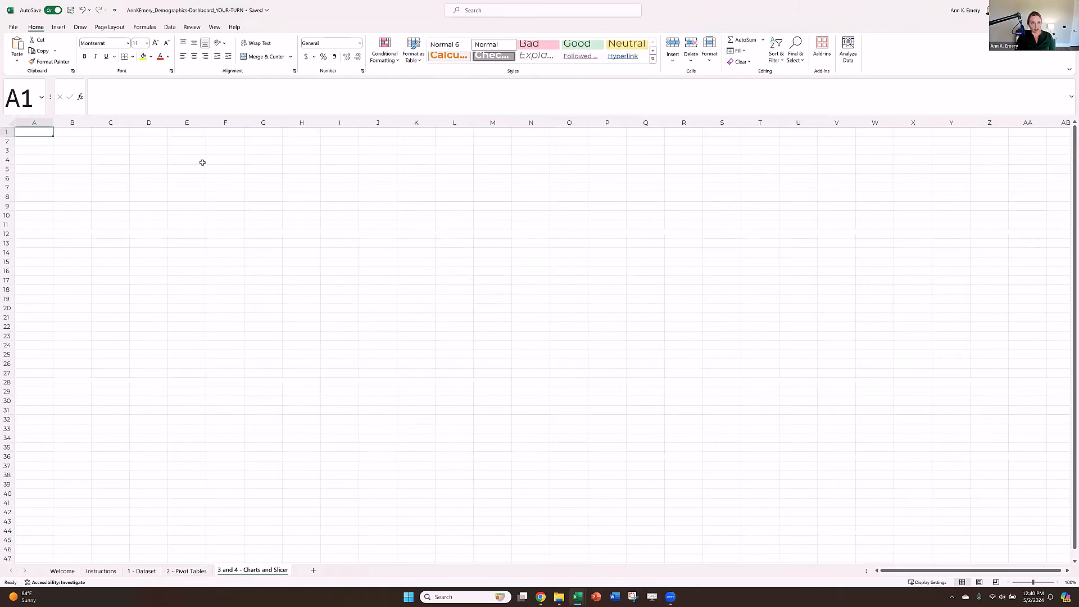
left_click(202, 161)
key("ctrl+v")
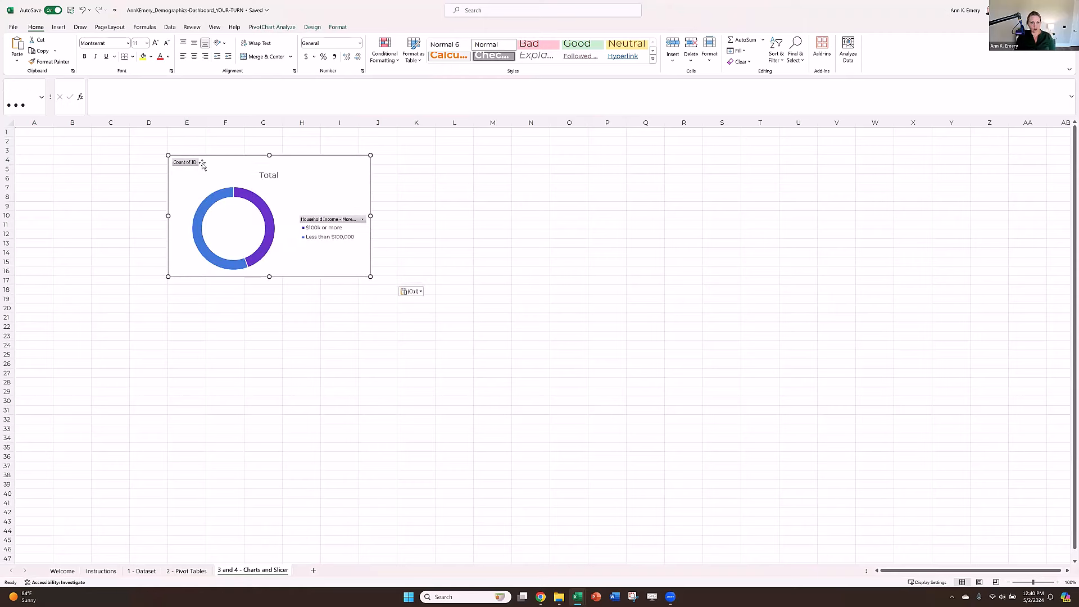
Step: Insert a 2-D clustered column chart from the Primary Language Spoken PivotTable on the 2 - Pivot Tables sheet
left_click(196, 570)
left_click(68, 487)
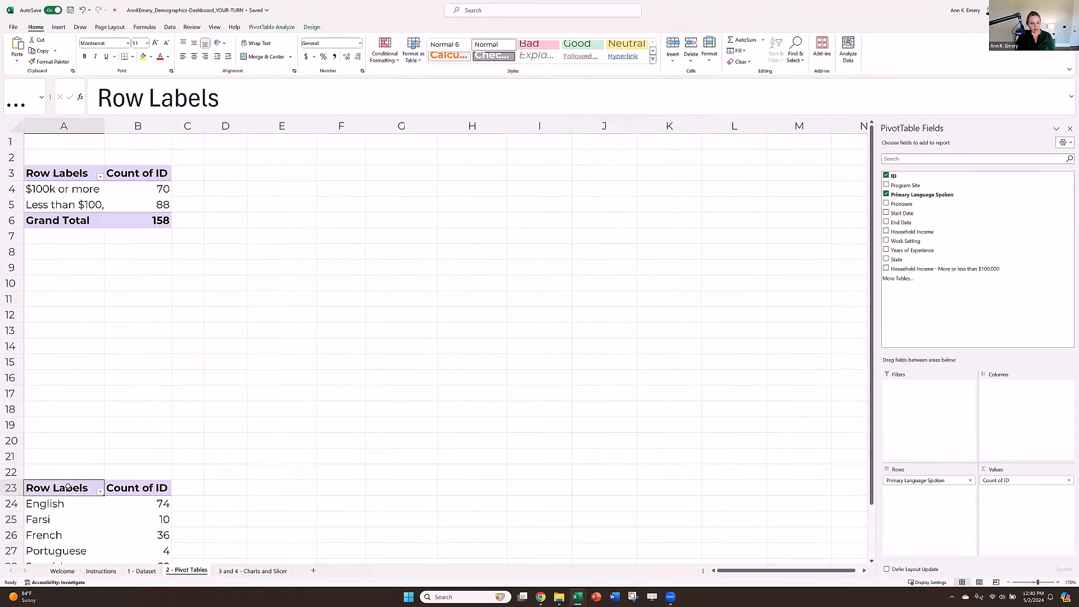
scroll(84, 395, "down", 2)
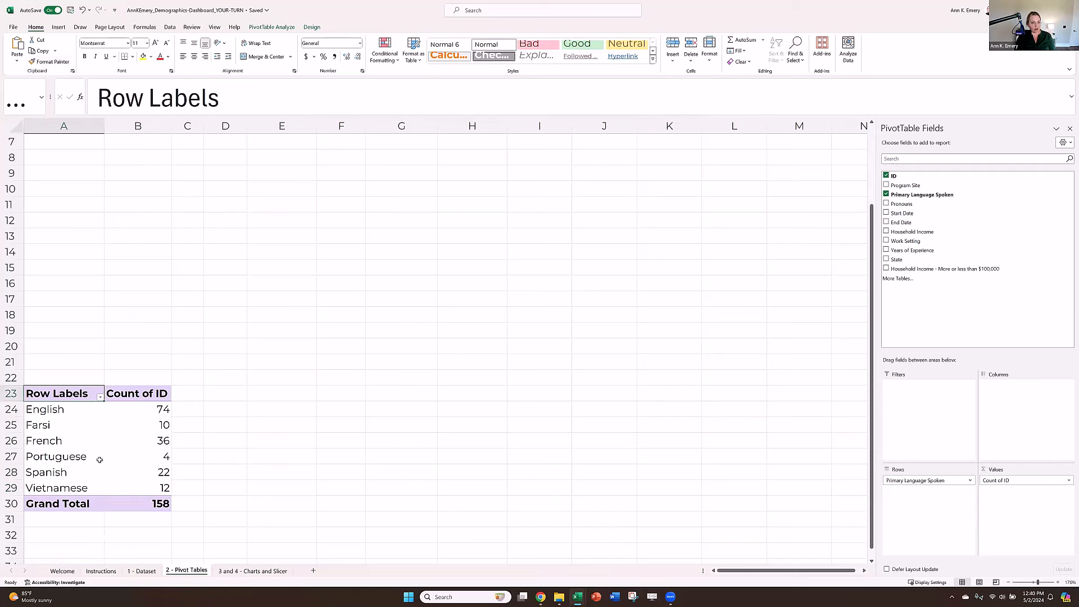
left_click(57, 28)
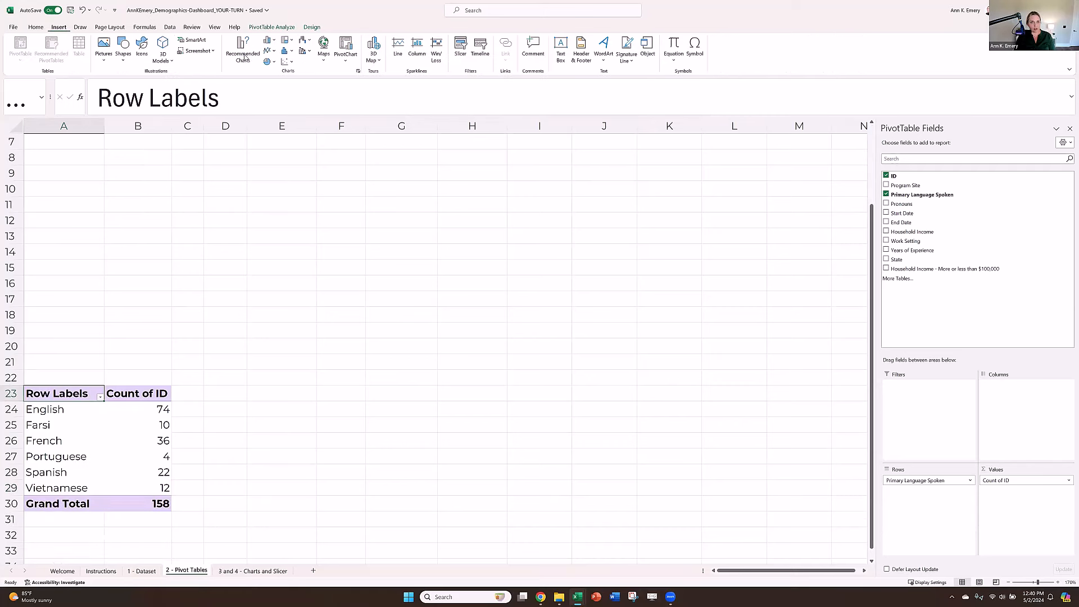
left_click(270, 41)
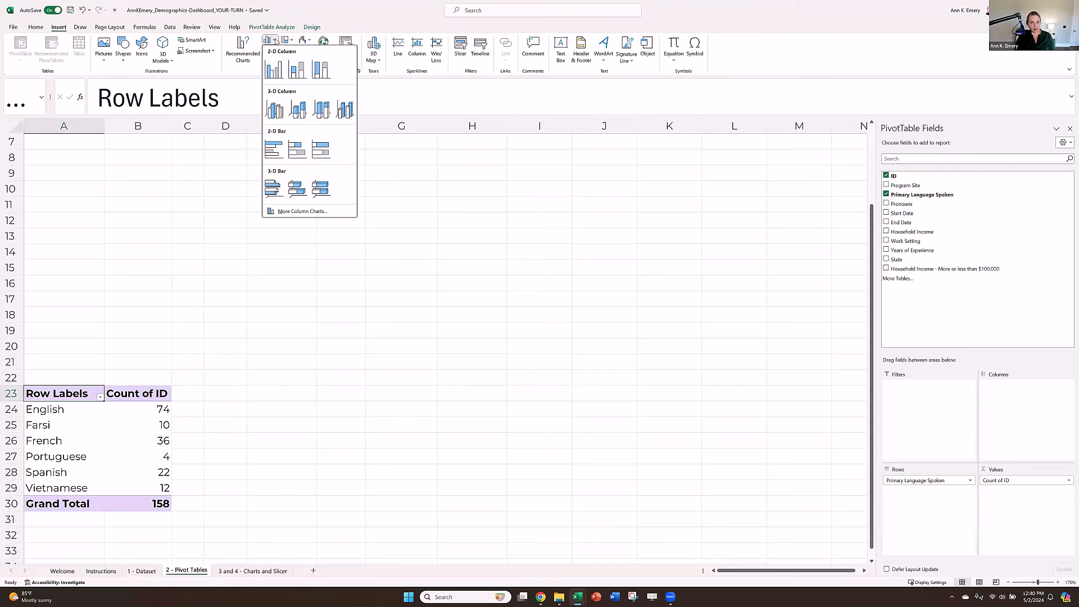
left_click(273, 70)
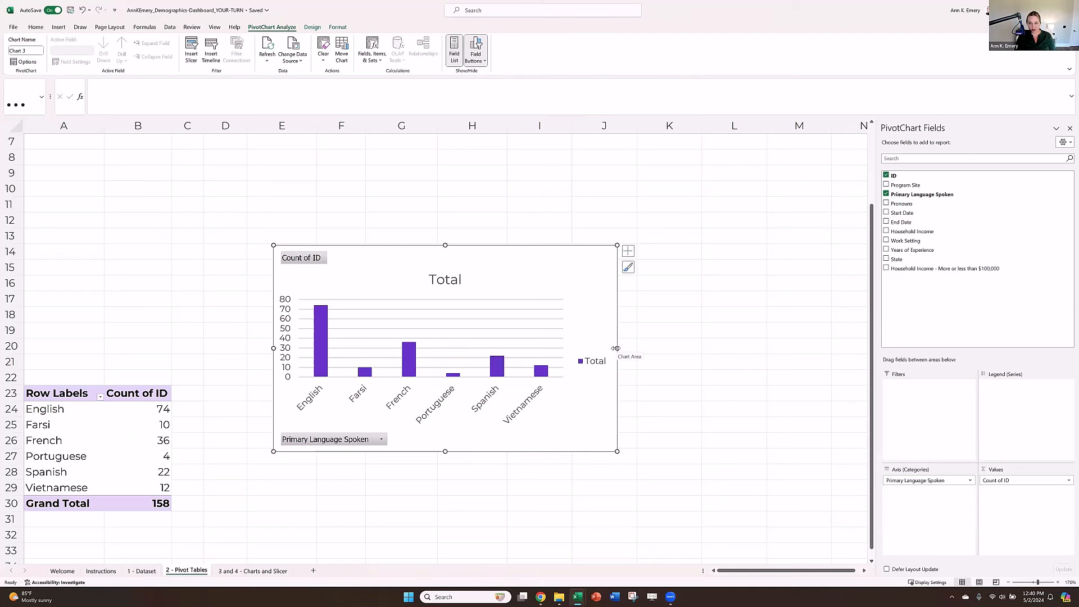
Step: Try narrowing the language column chart, and undo both the resizing and the chart's insertion
left_click_drag(458, 348, 458, 347)
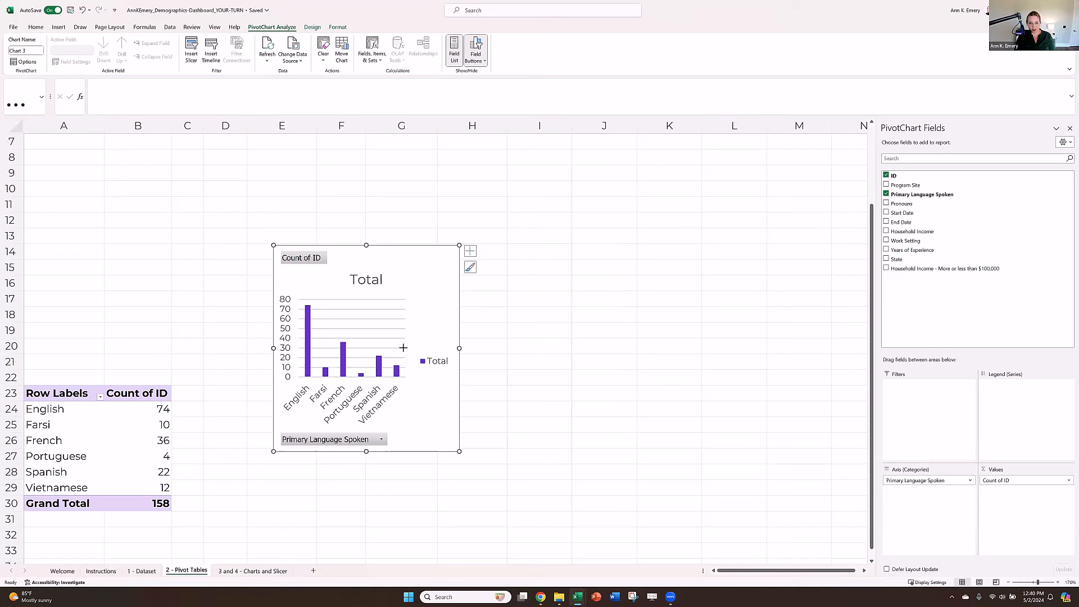
left_click_drag(459, 348, 429, 354)
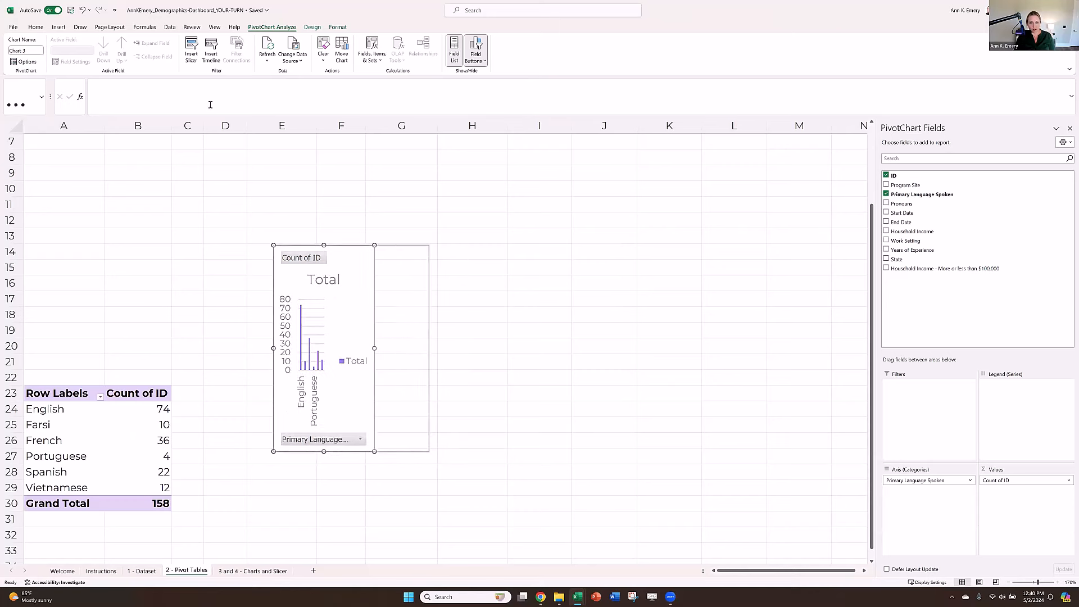
left_click(85, 10)
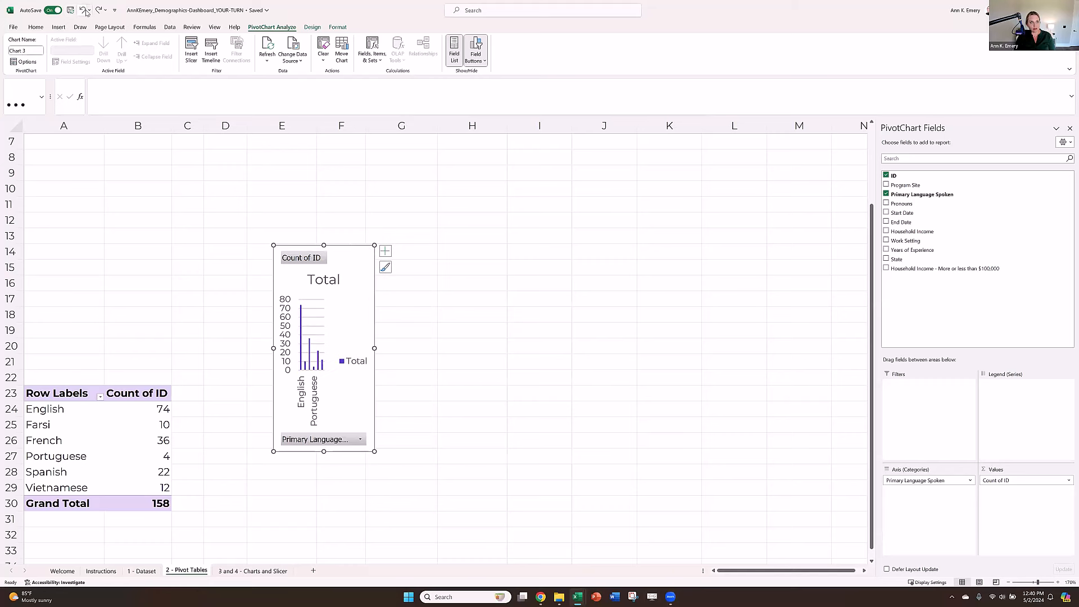
left_click(85, 10)
left_click(84, 10)
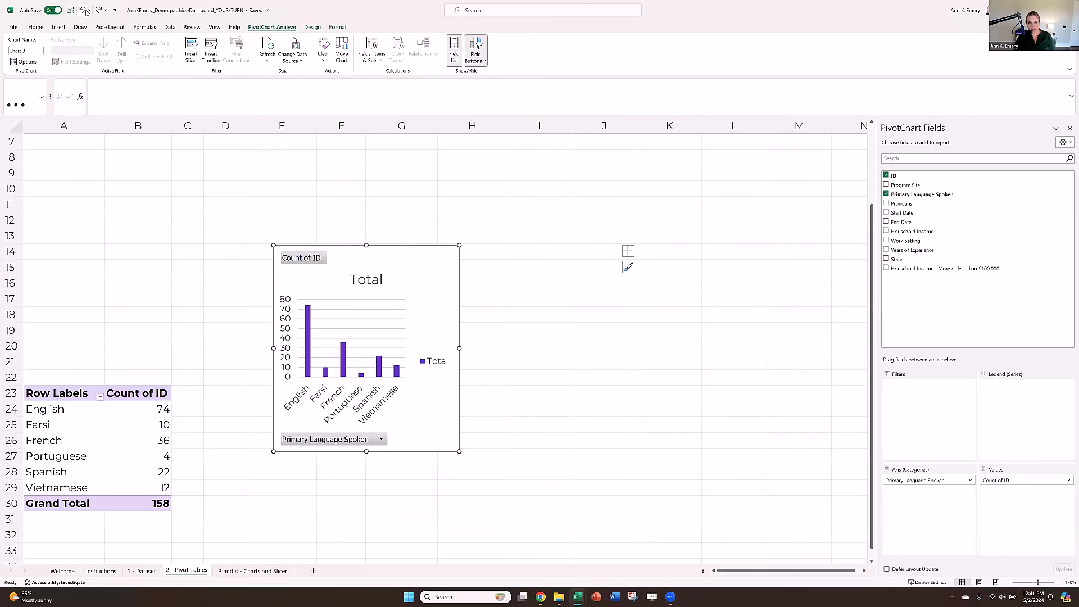
left_click(85, 10)
left_click(84, 10)
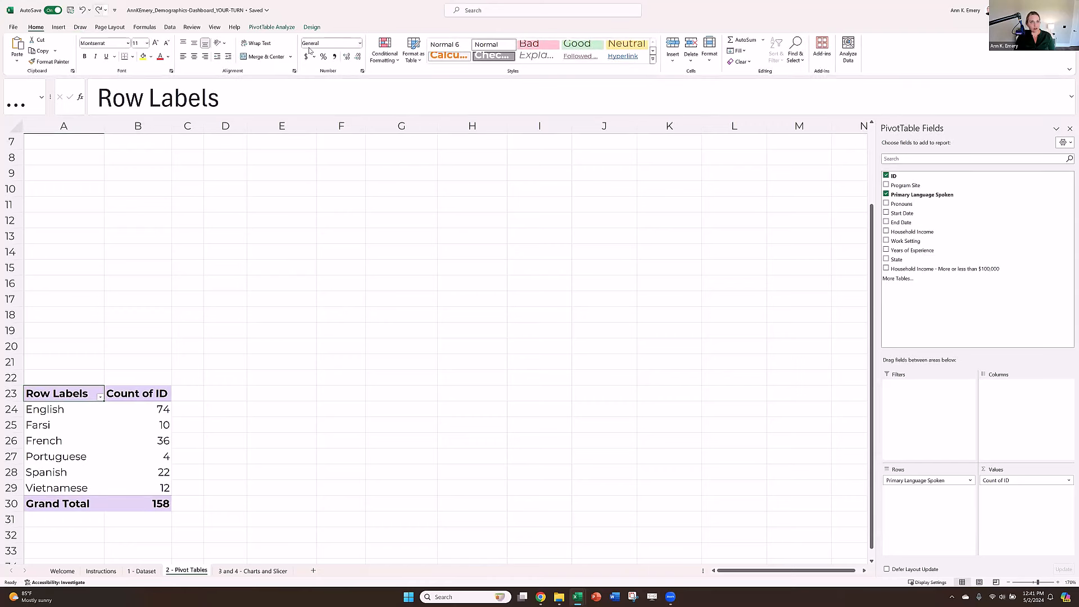
Step: Insert a 2-D clustered bar chart from the Primary Language Spoken PivotTable
left_click(60, 29)
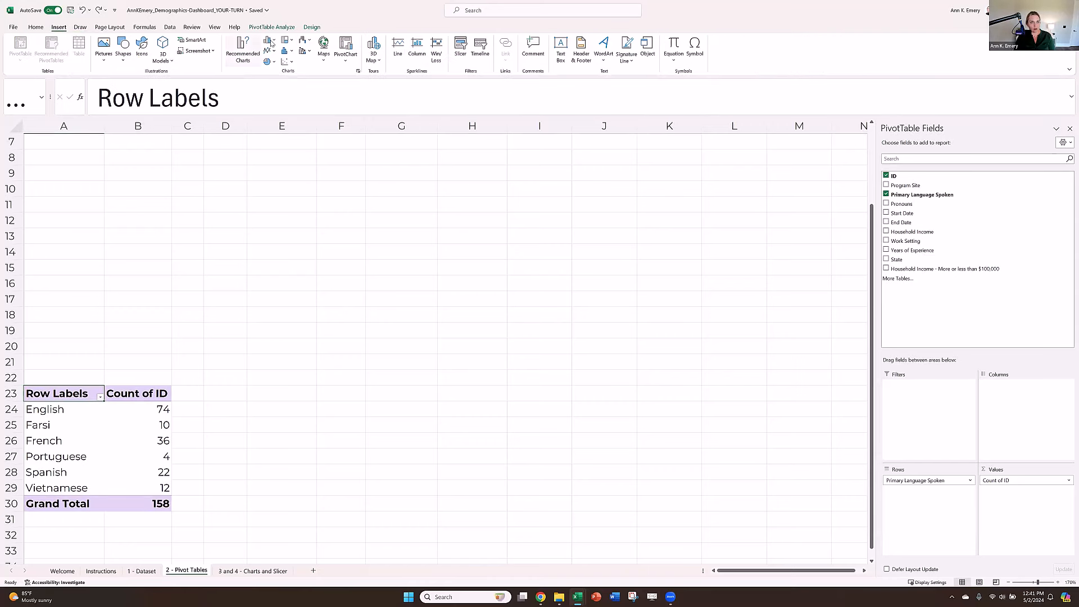
left_click(274, 42)
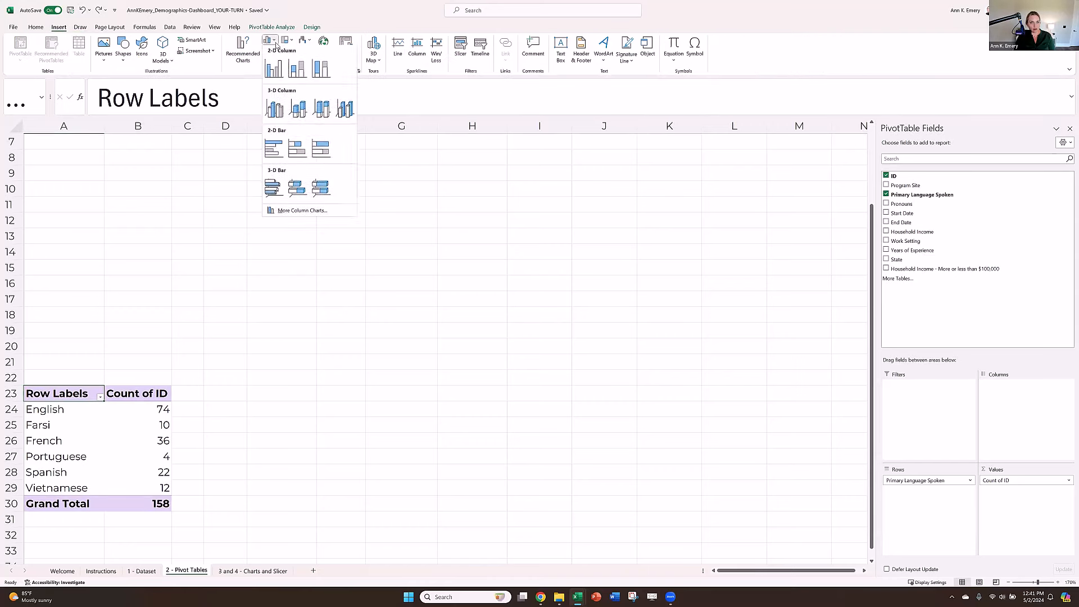
left_click(276, 150)
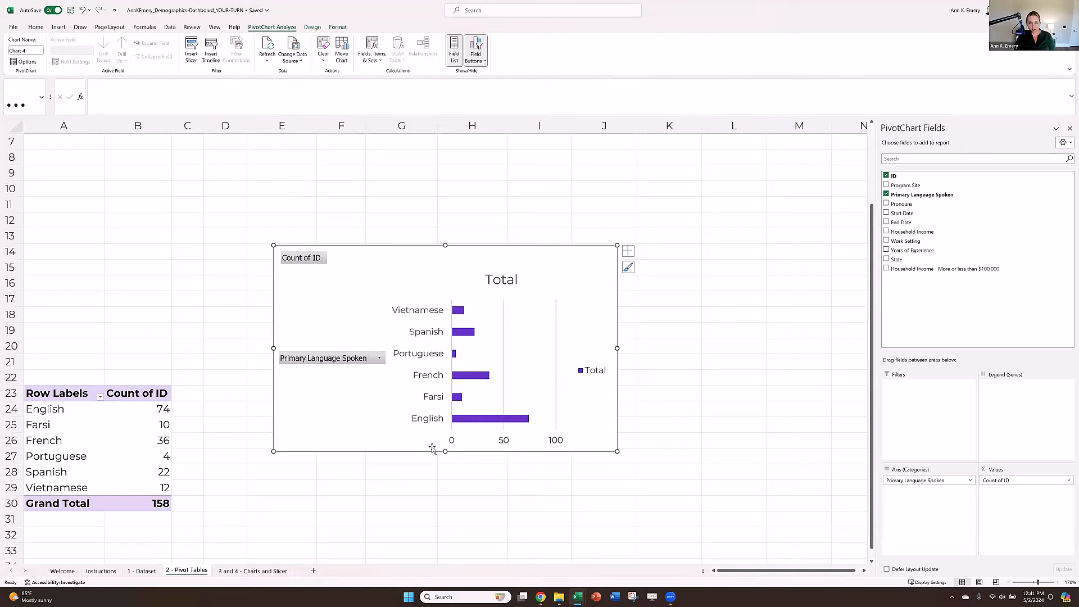
Step: Move the language bar chart to cell E20 of the 3 and 4 - Charts and Slicer sheet, below the doughnut chart
right_click(414, 251)
left_click(435, 281)
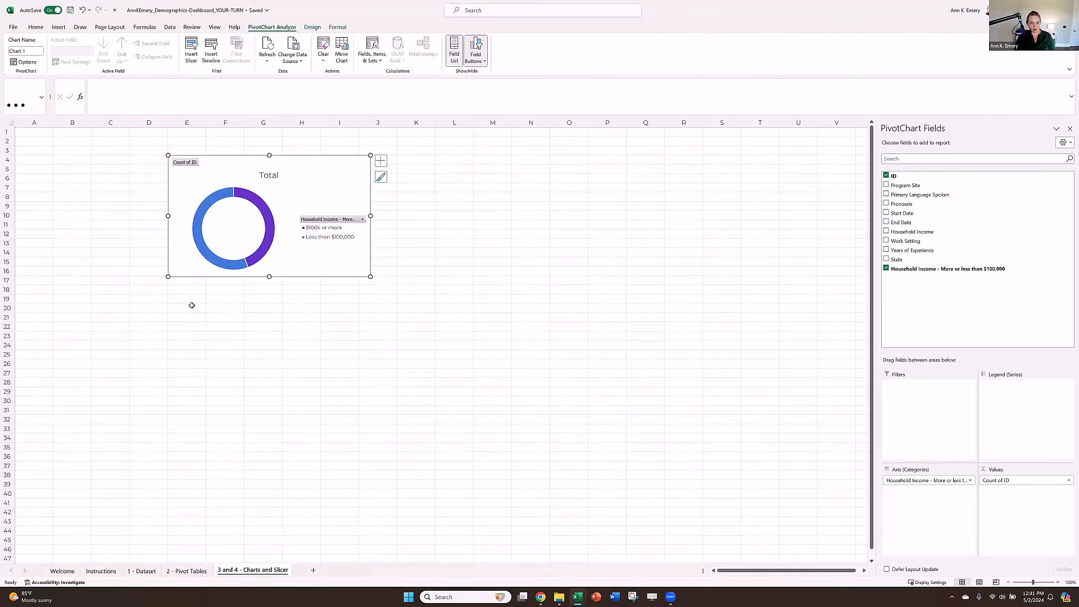
left_click(191, 305)
key("ctrl+v")
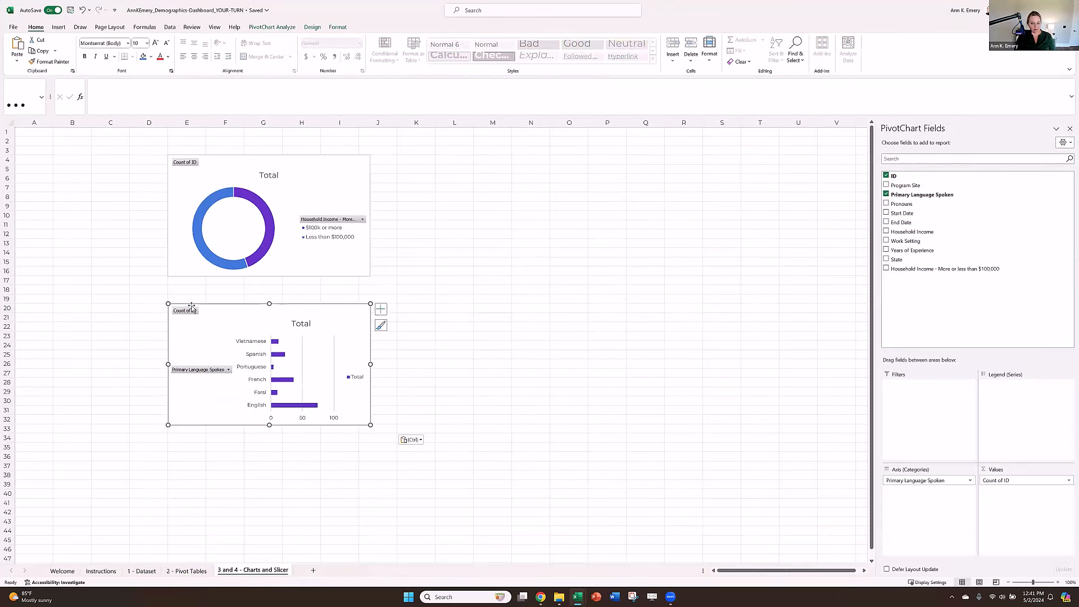
Step: Go through the Dataset, Pivot Tables, Pivot Charts and Slicers headings on the Instructions sheet to check the progress so far
left_click(109, 574)
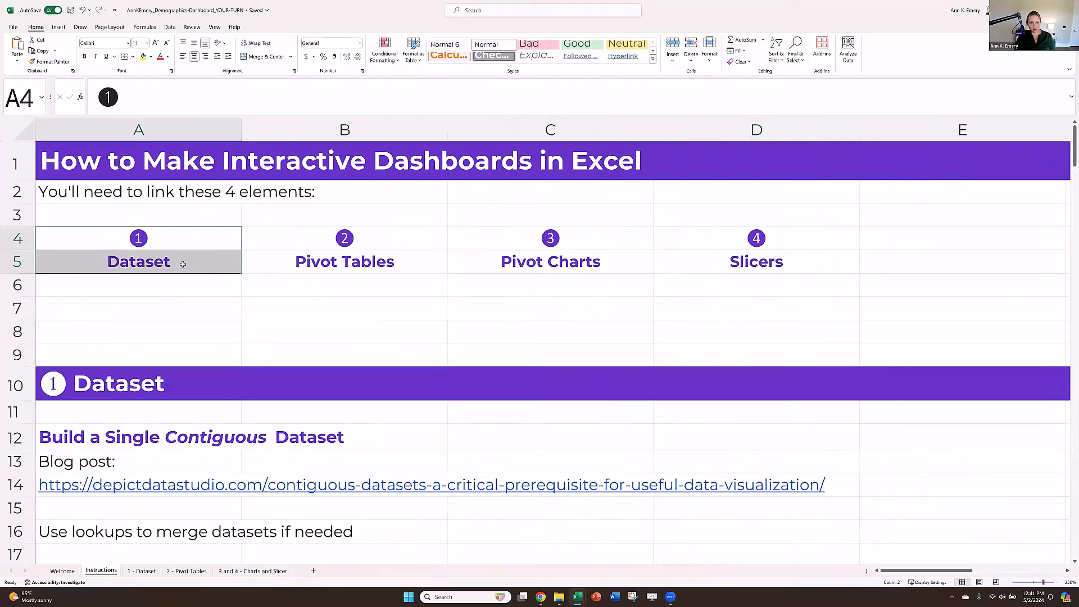
left_click(265, 241)
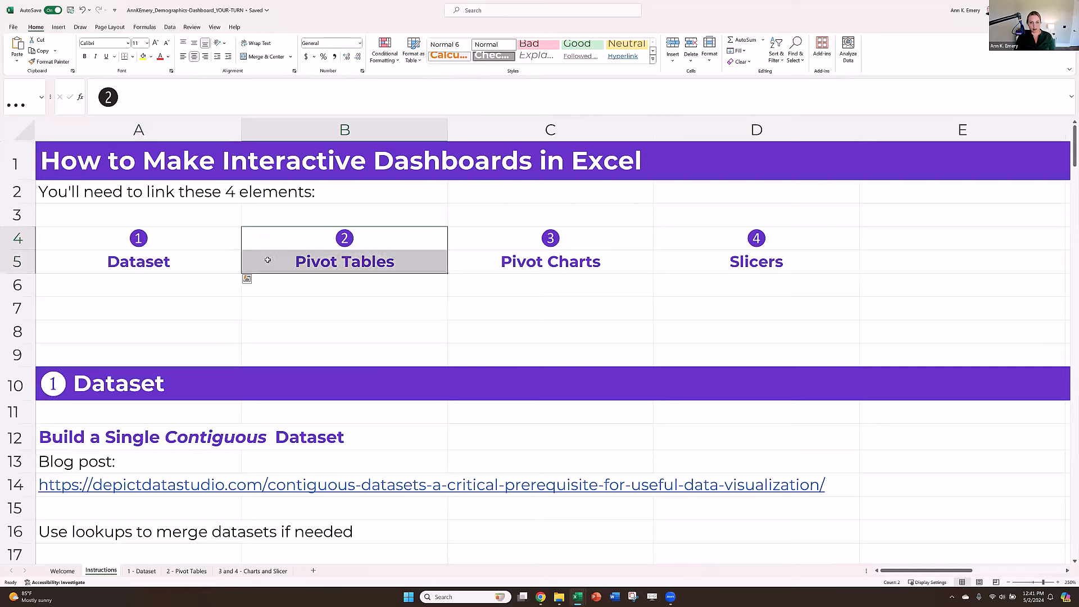
left_click(480, 239)
left_click_drag(485, 258, 483, 257)
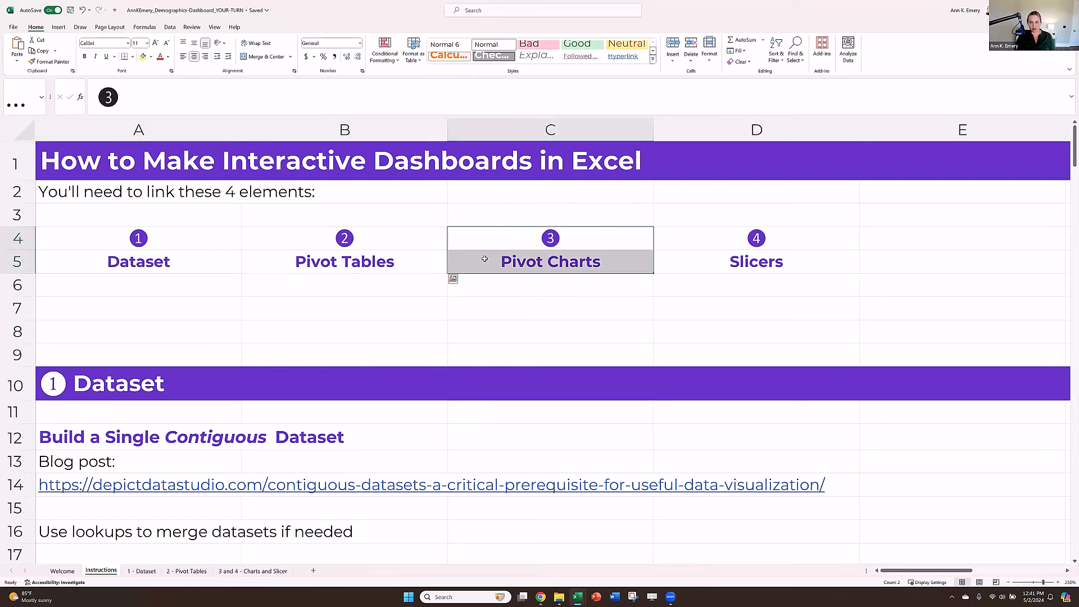
left_click_drag(723, 241, 725, 263)
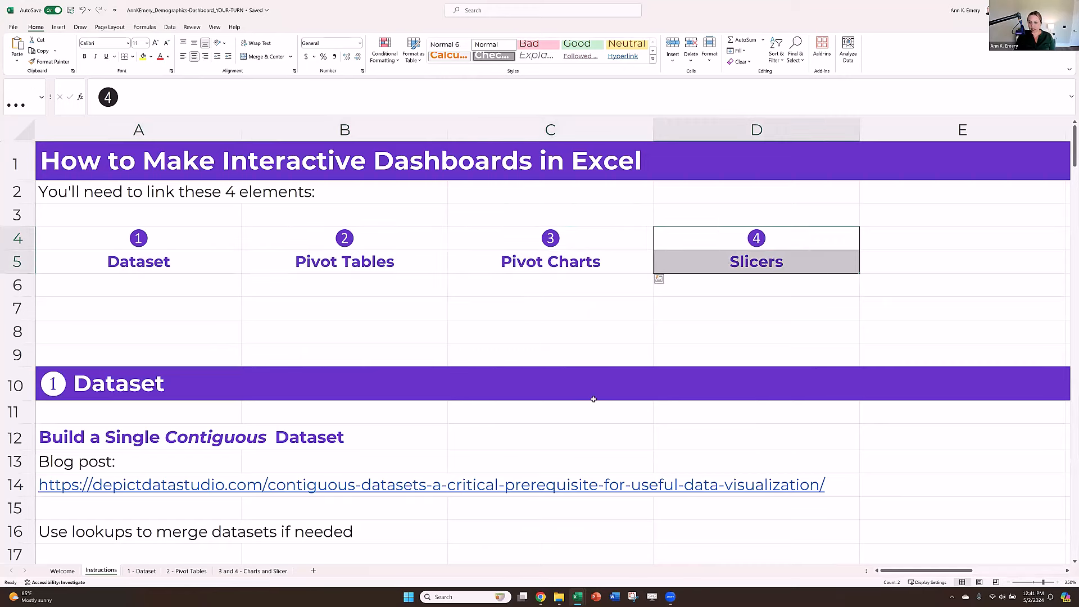
Step: Insert a Program Site slicer for the income doughnut chart on the 3 and 4 - Charts and Slicer sheet
left_click(253, 572)
left_click(237, 160)
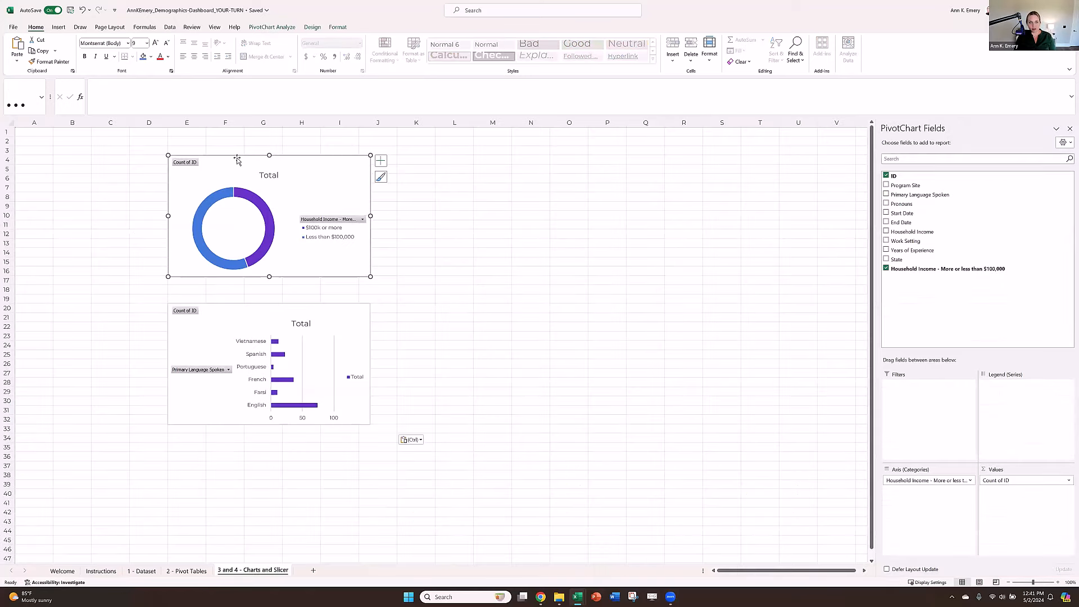
left_click(52, 27)
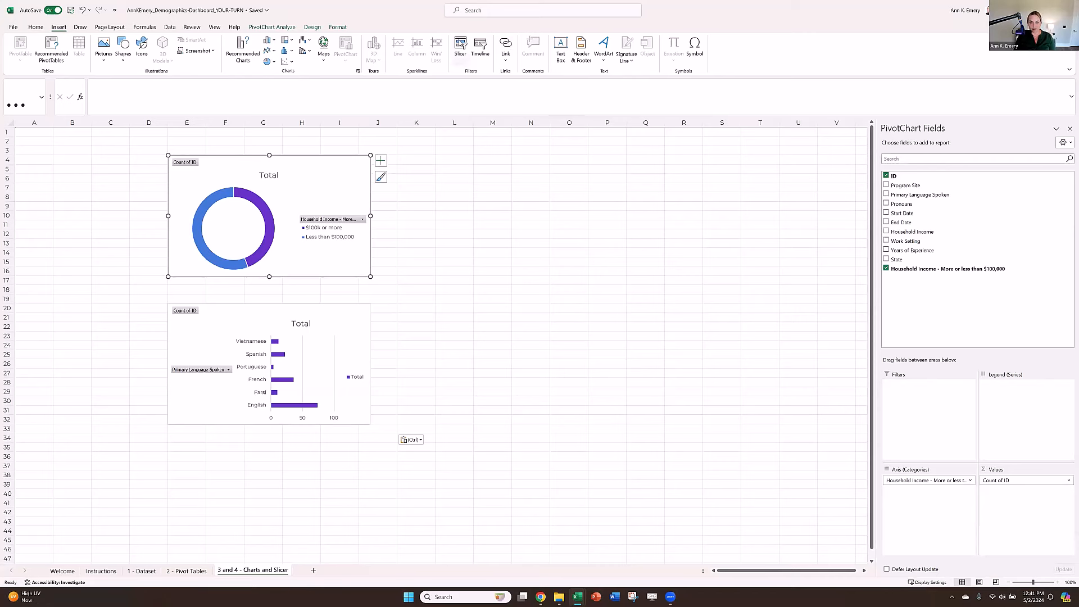
left_click(460, 45)
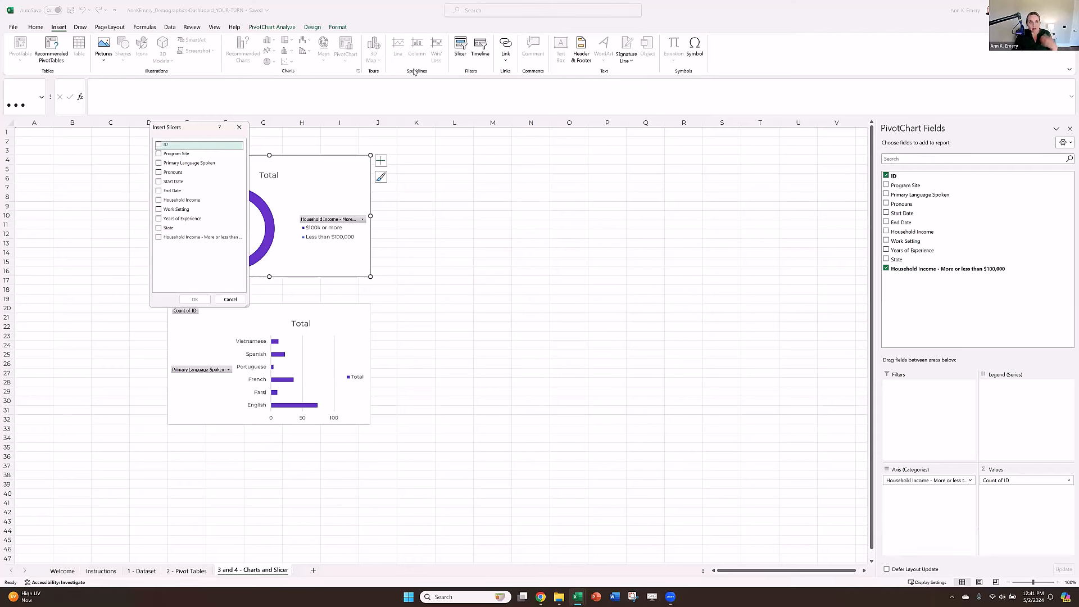
left_click(159, 154)
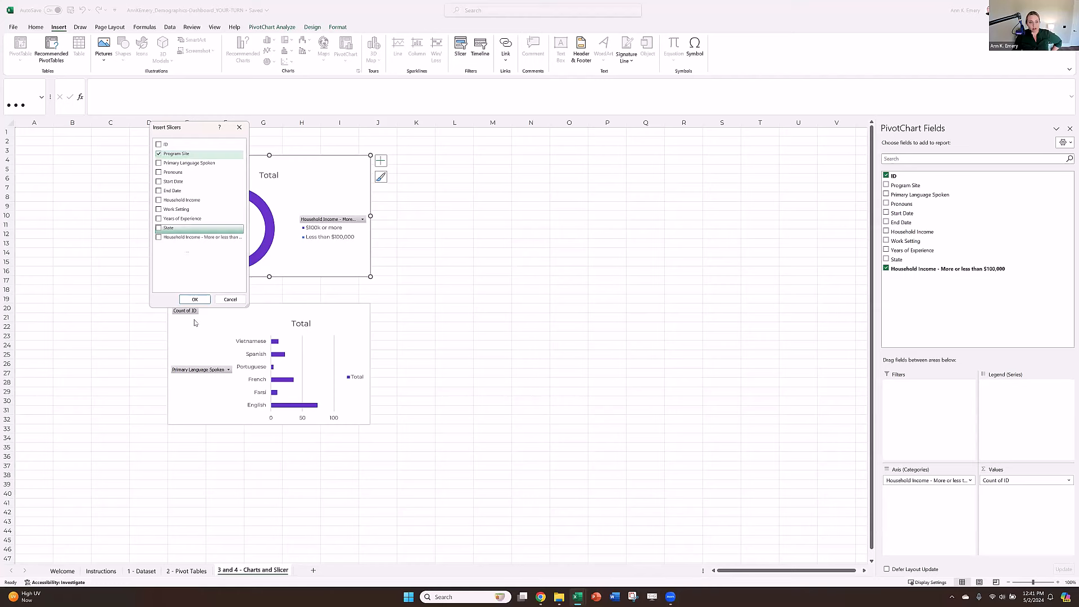
left_click(194, 298)
Step: Move the Program Site slicer to column A around row 4, beside the doughnut chart, and enlarge the sheet view to 140%
left_click(432, 296)
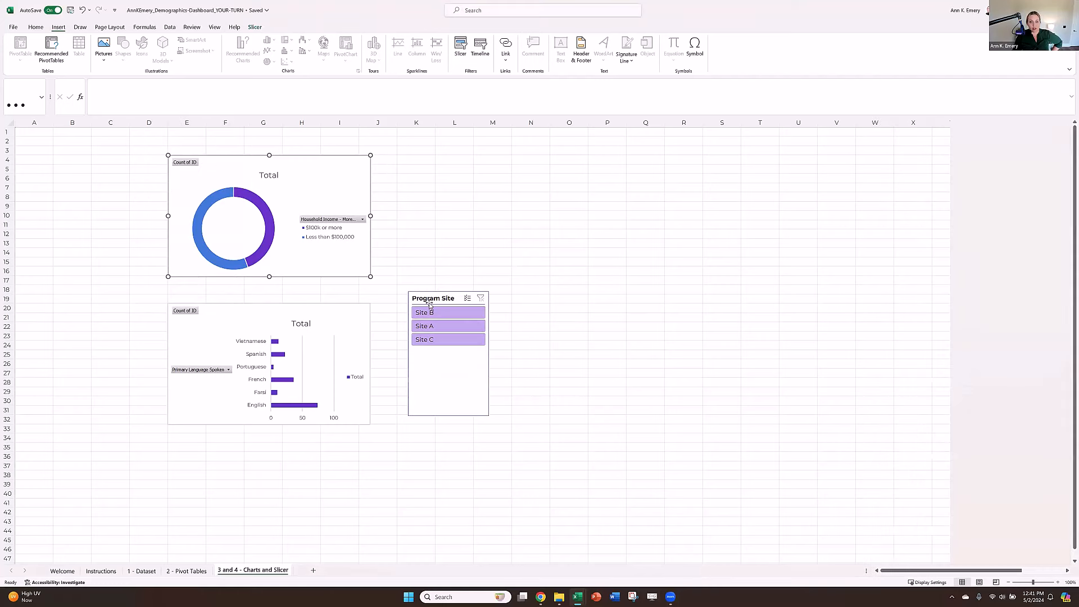
left_click_drag(231, 250, 35, 162)
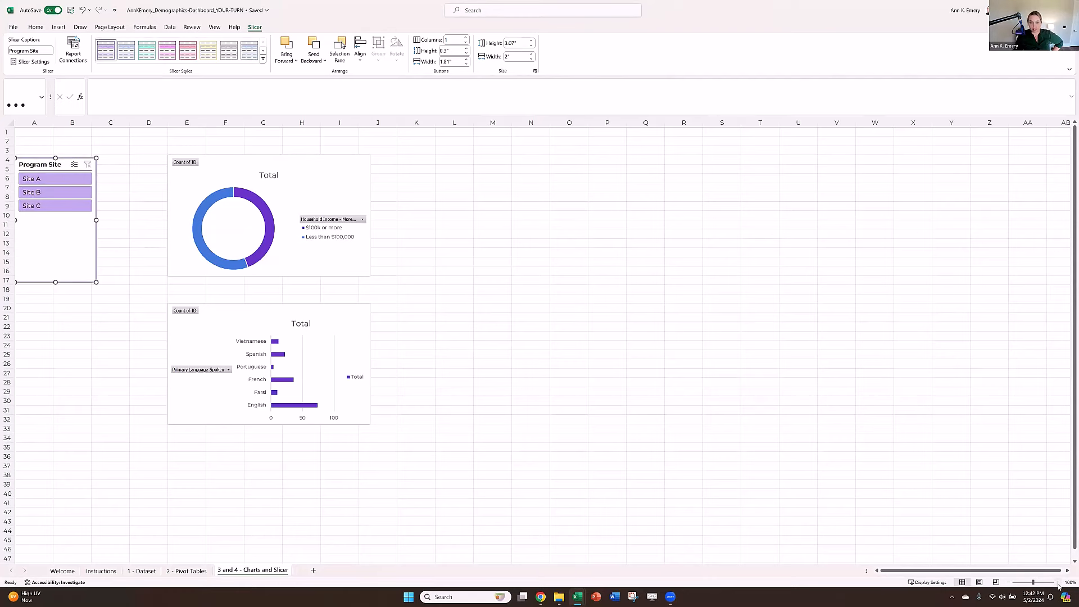
left_click(1058, 583)
left_click(1058, 583)
left_click(1058, 582)
left_click(1058, 582)
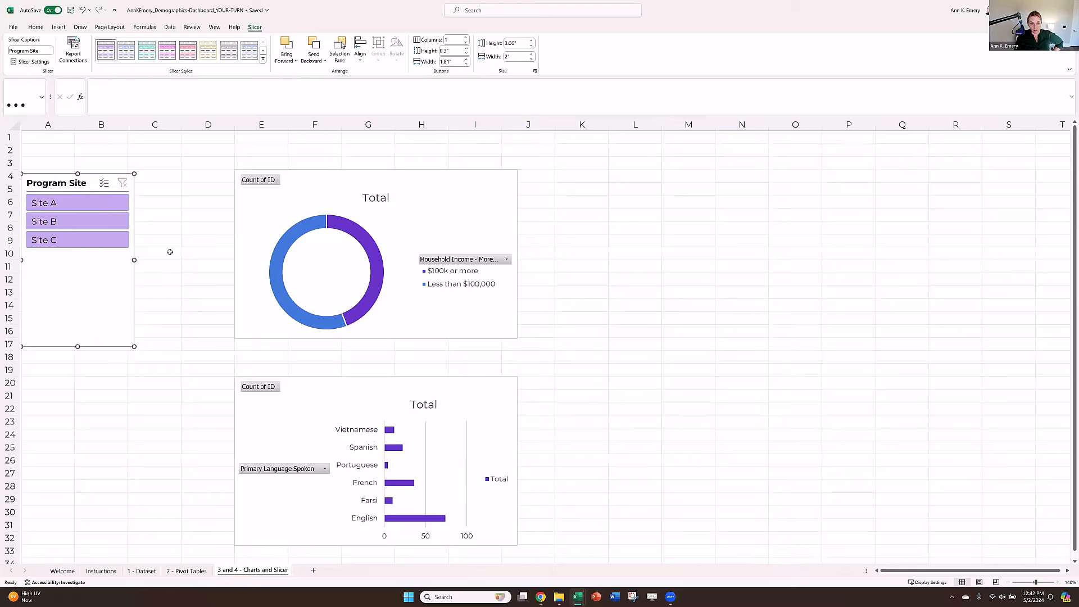
Step: Test the Program Site slicer on the charts by filtering to Site A, Site B, Site C and Site A again
left_click(67, 205)
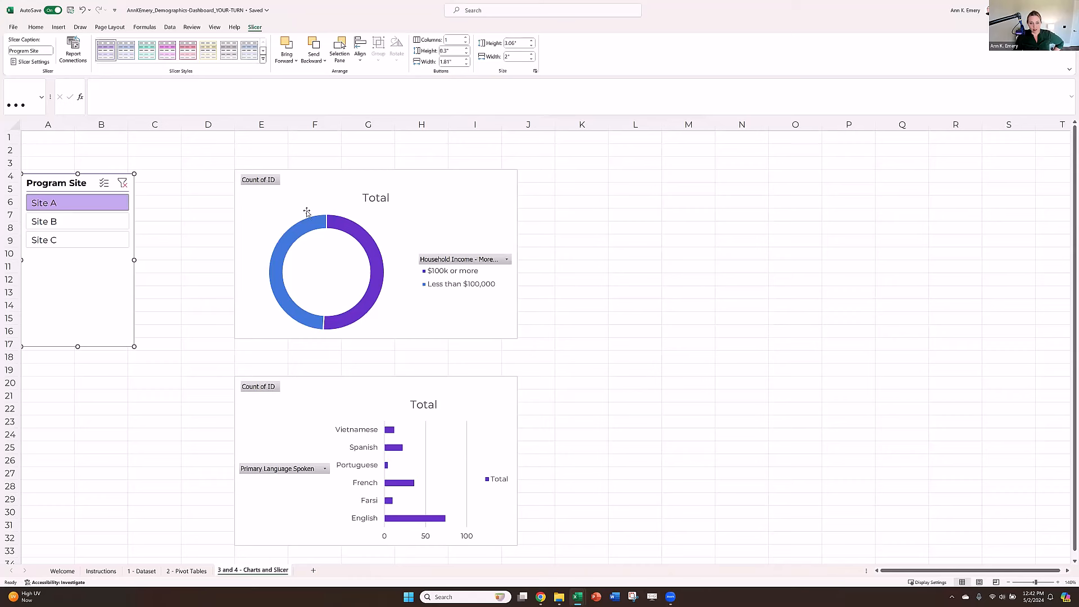
left_click(59, 222)
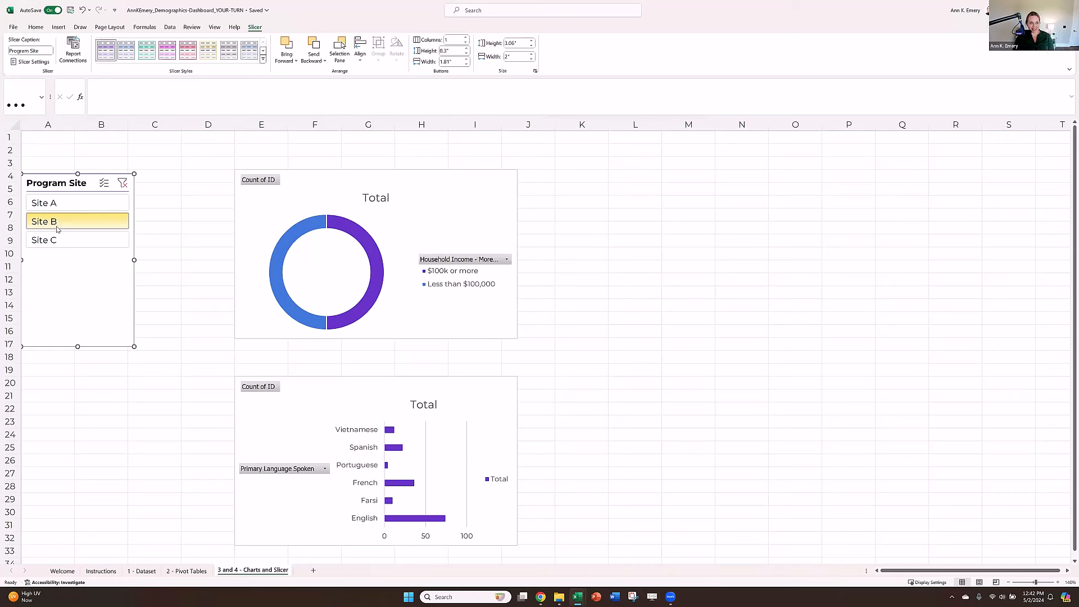
left_click(63, 240)
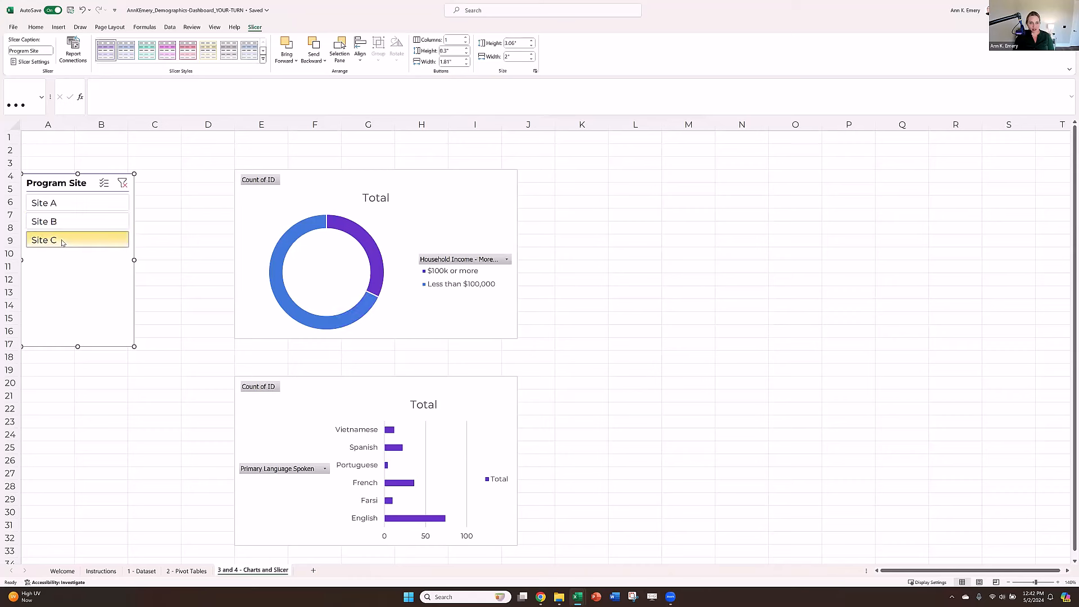
left_click(62, 210)
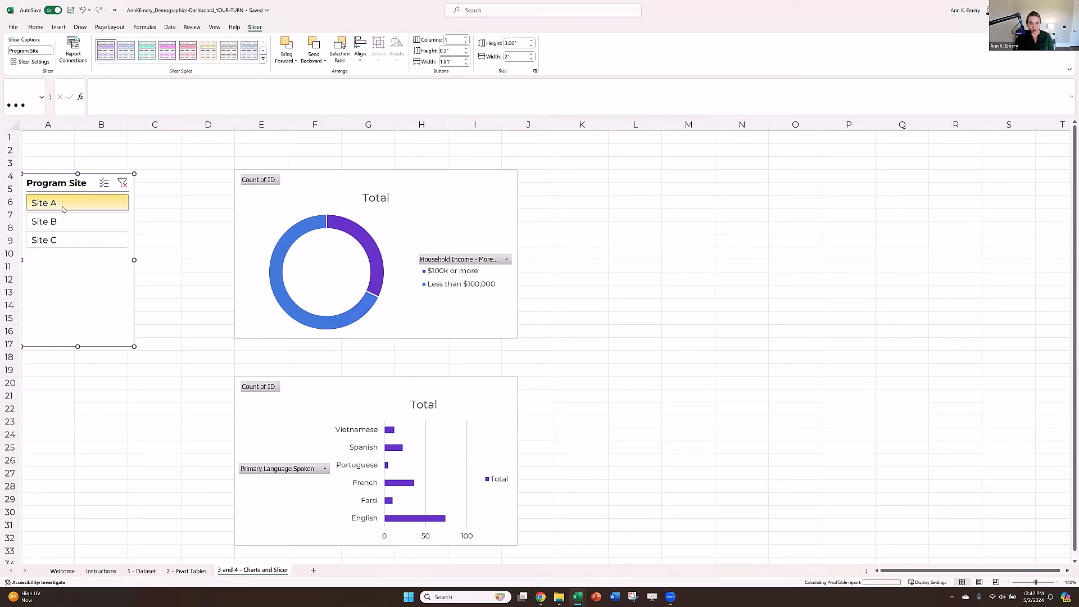
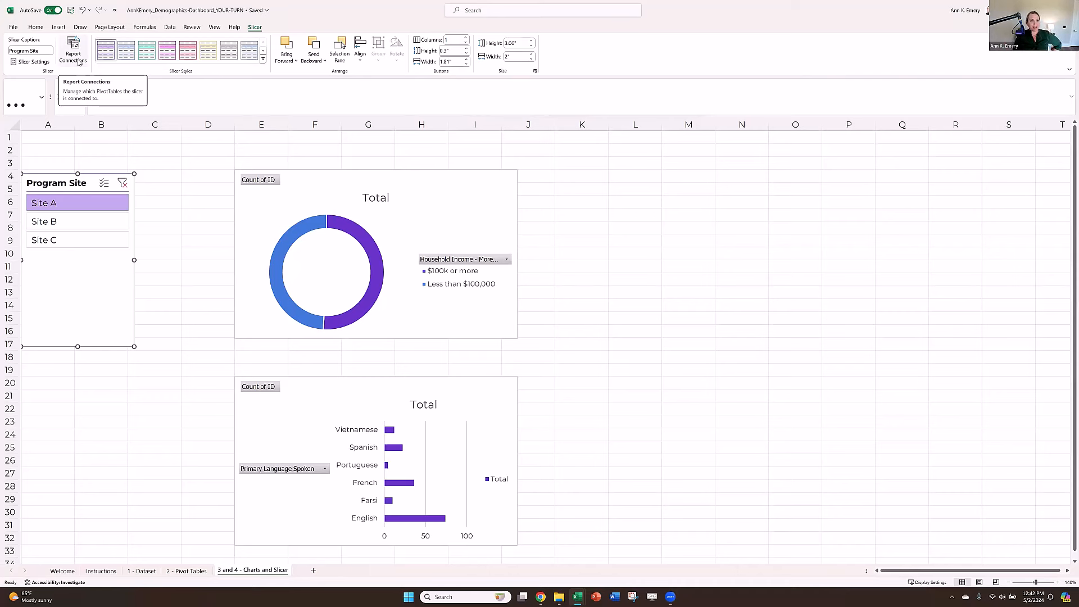
Step: Connect the Program Site slicer to PivotTable2 in addition to PivotTable1
left_click(73, 53)
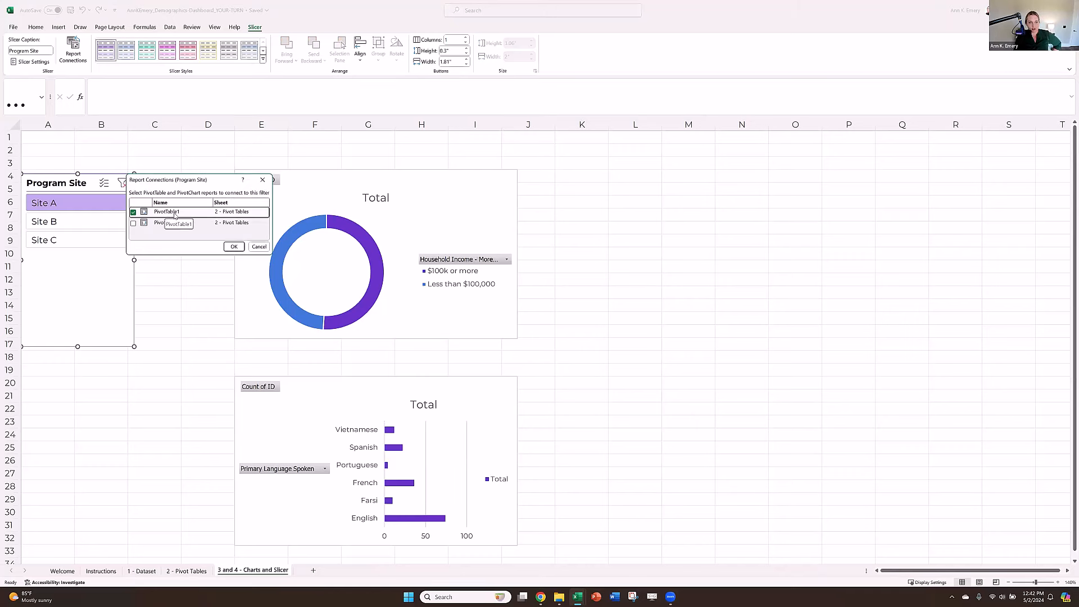
left_click(133, 224)
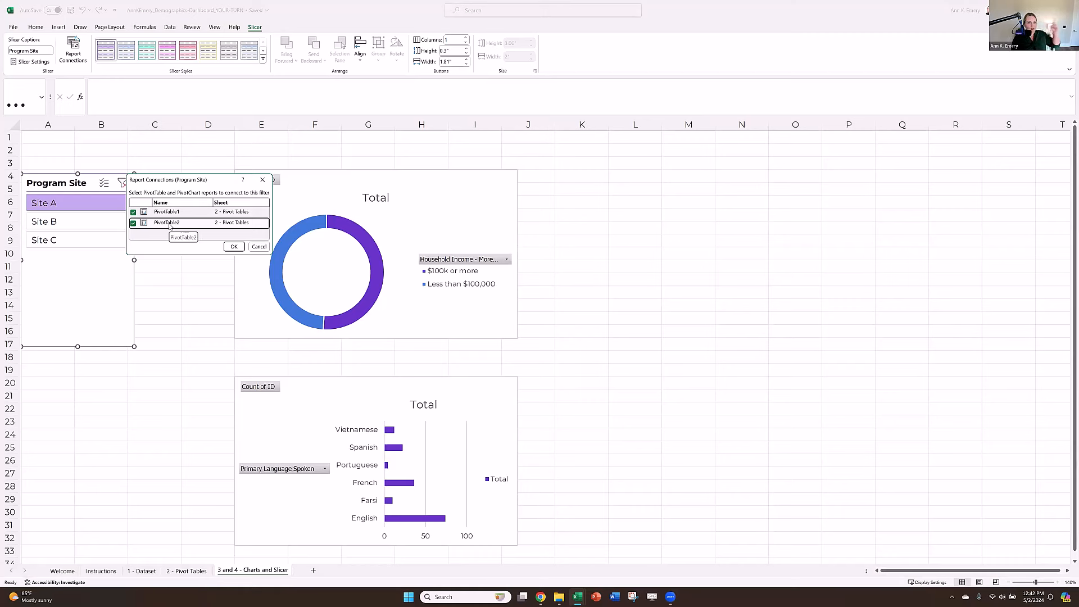
left_click(234, 246)
Step: Test the linked slicer with Site B and Site C, and compare the language PivotTable before and after clearing the filter
left_click(77, 224)
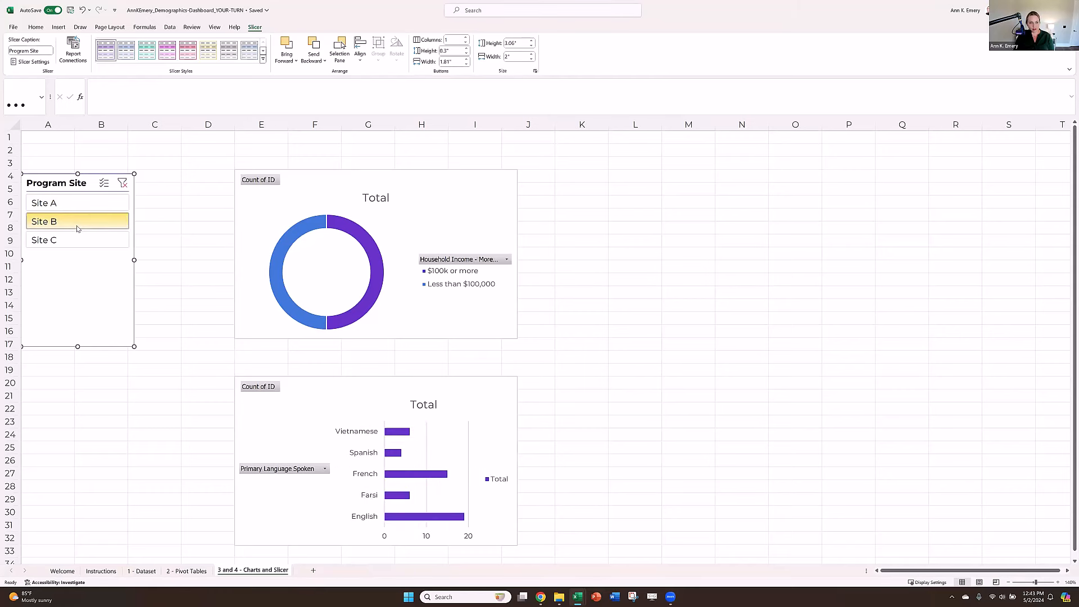
left_click(80, 241)
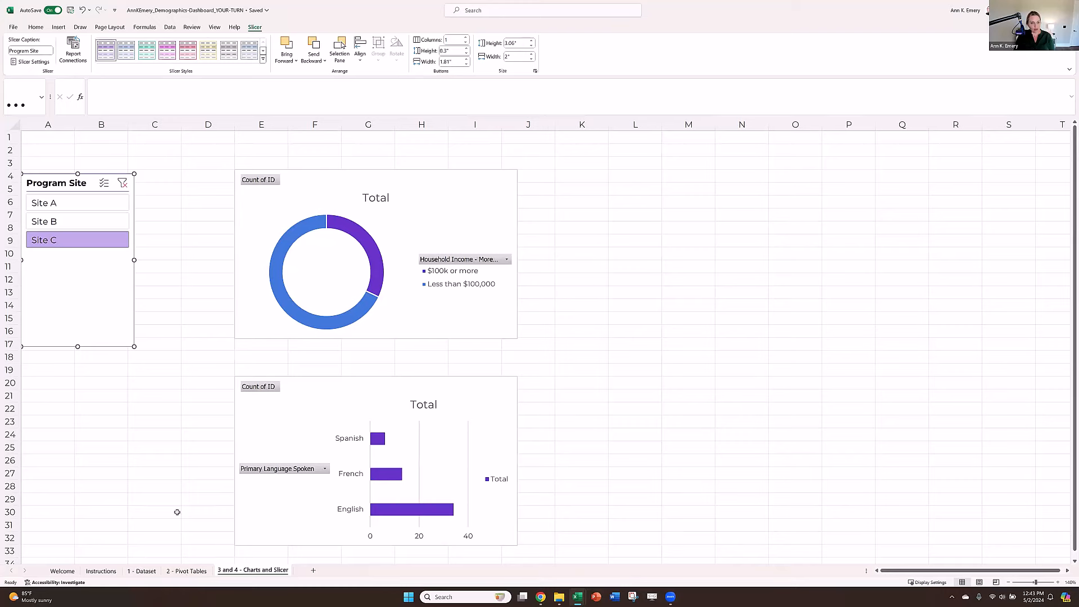
left_click(186, 571)
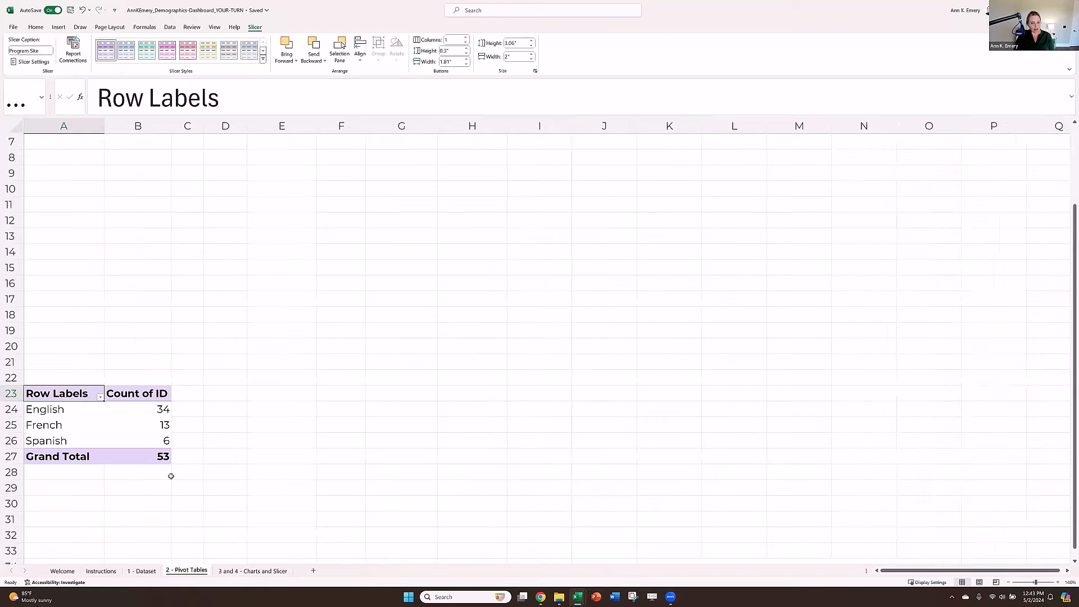
left_click(252, 570)
left_click(122, 182)
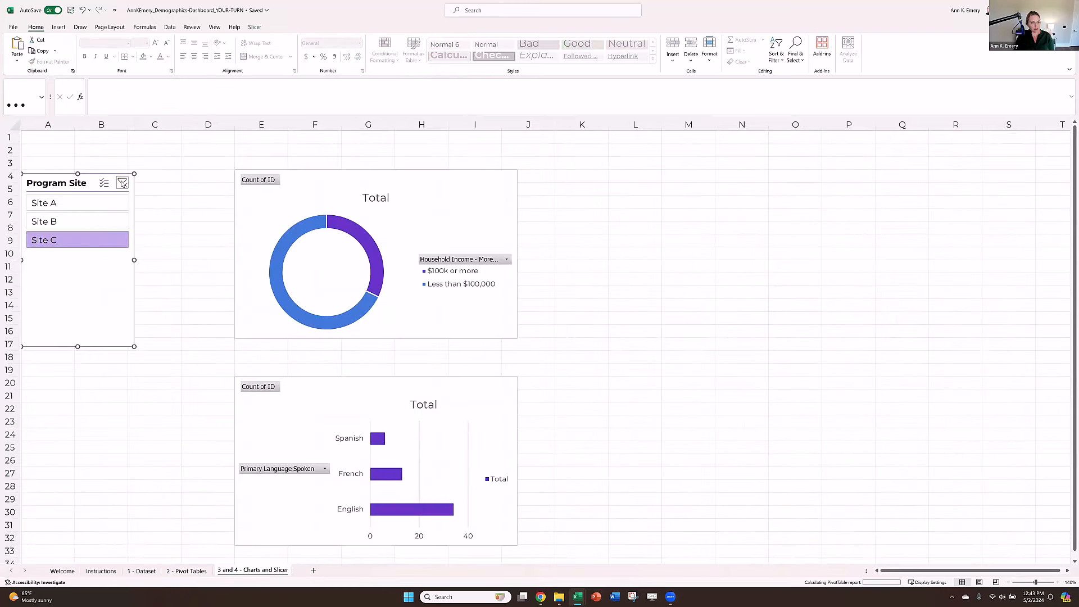
left_click(186, 570)
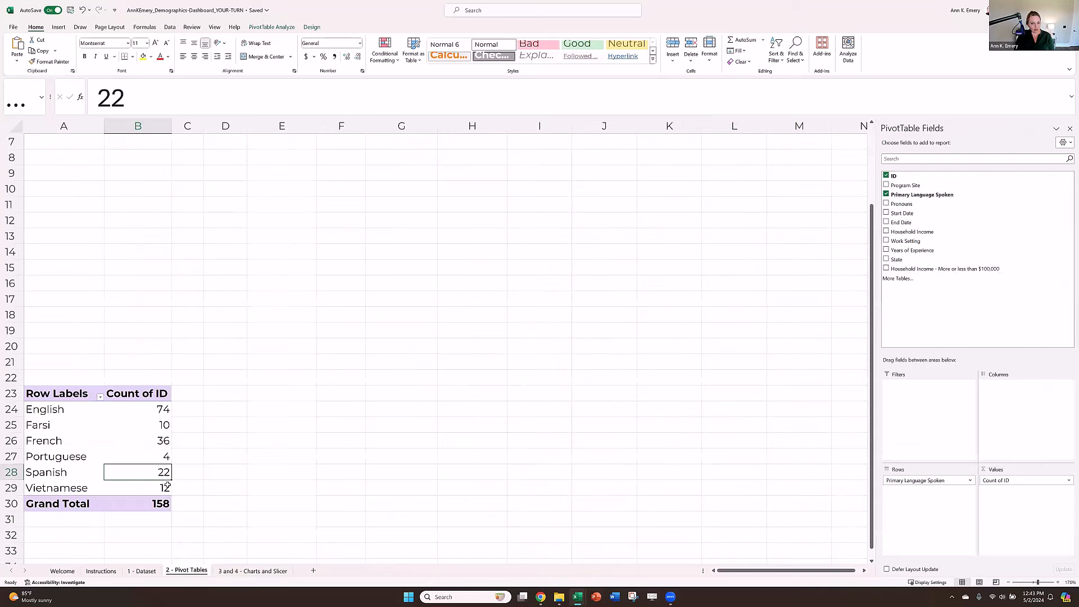
Step: Add a record in row 160 of the 1 - Dataset sheet with ID 300, Program Site Site A and Primary Language Spoken French
left_click(141, 576)
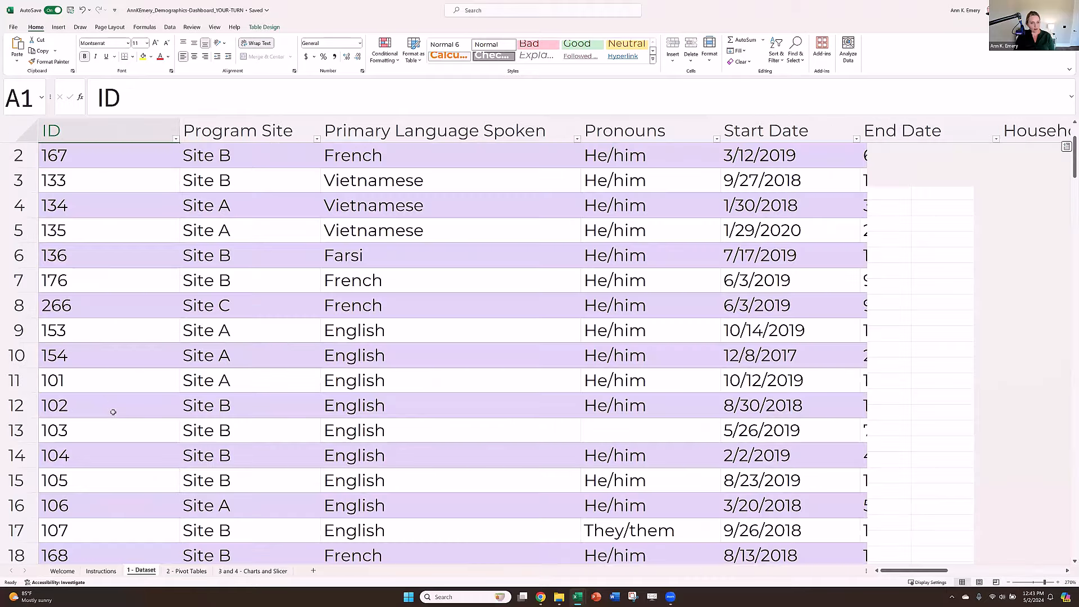
scroll(103, 391, "down", 14)
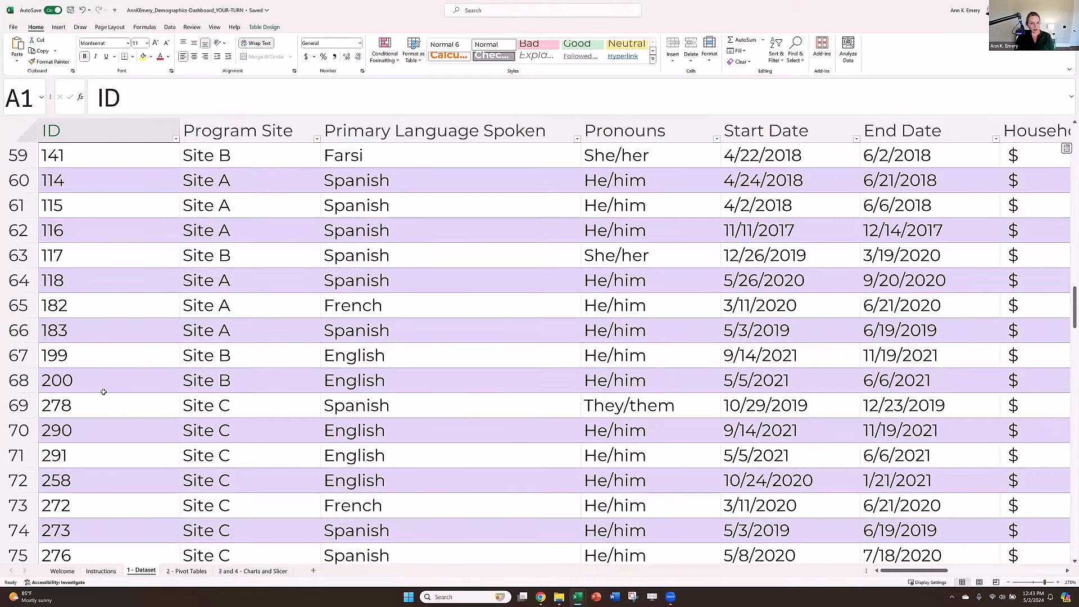
scroll(103, 392, "down", 7)
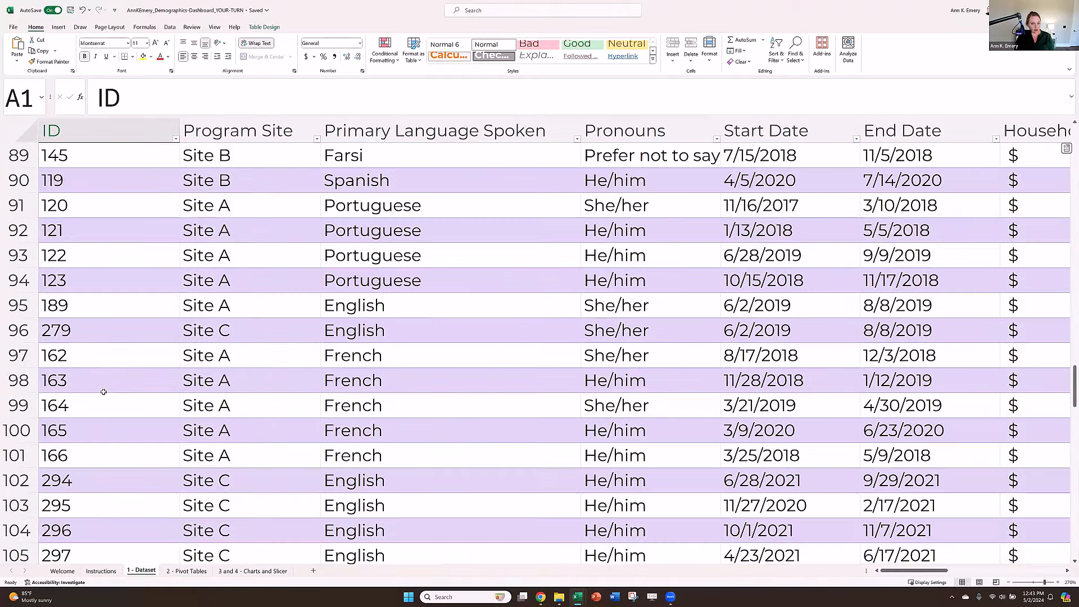
scroll(104, 392, "down", 8)
scroll(104, 389, "down", 15)
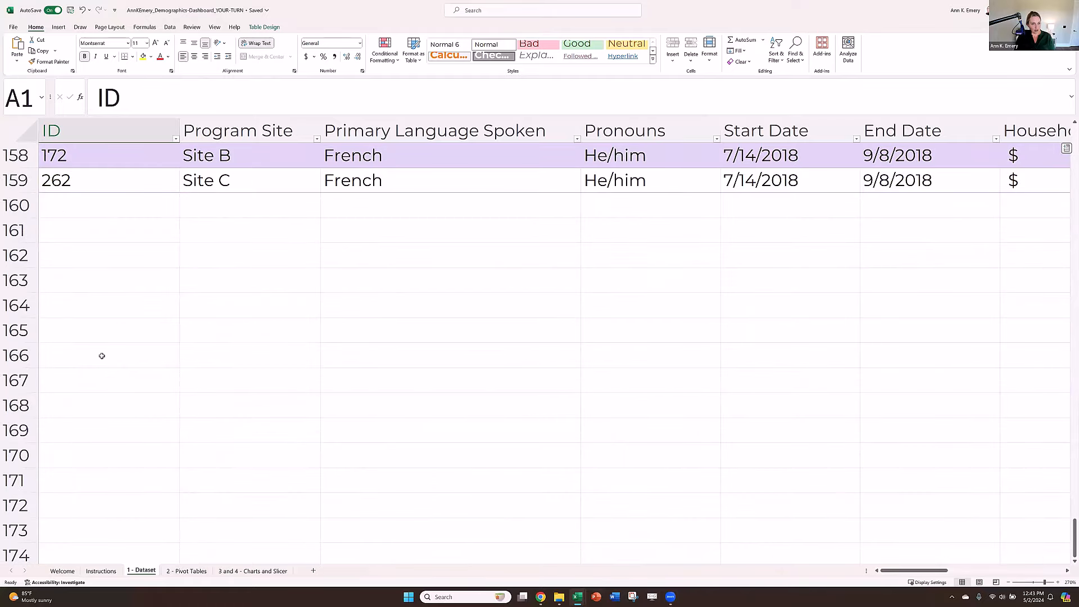
scroll(101, 356, "up", 2)
key("ctrl+Down")
key("Down")
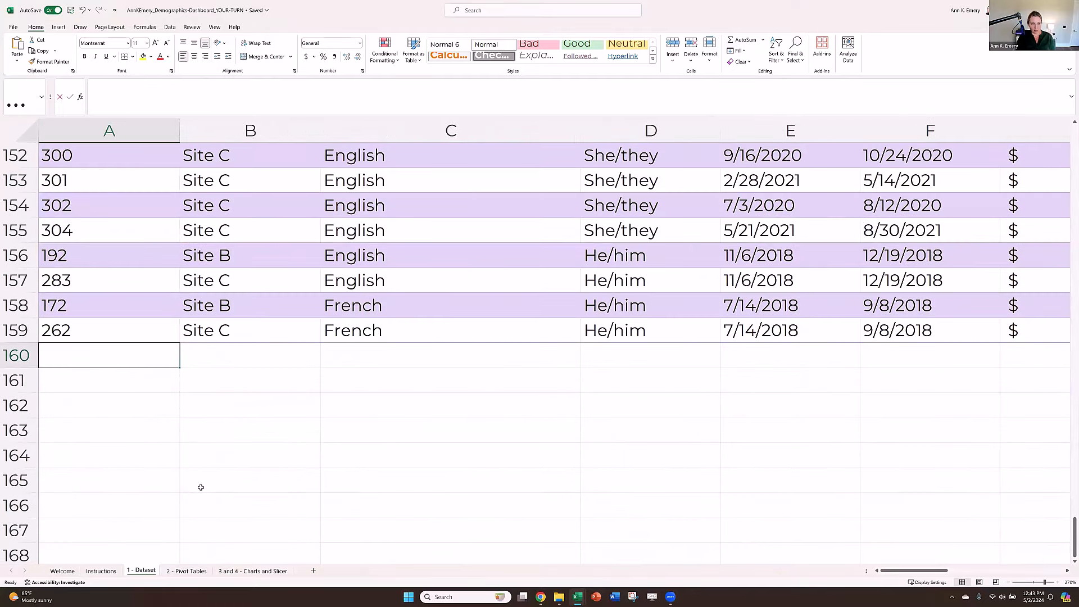
type("300")
key("Tab")
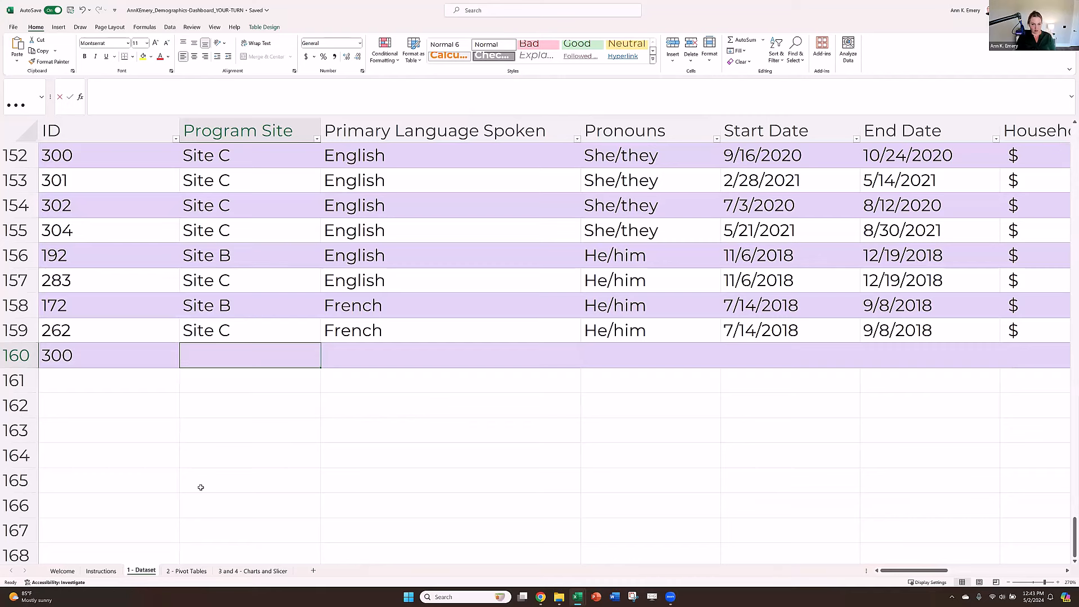
type("Site A")
key("Tab")
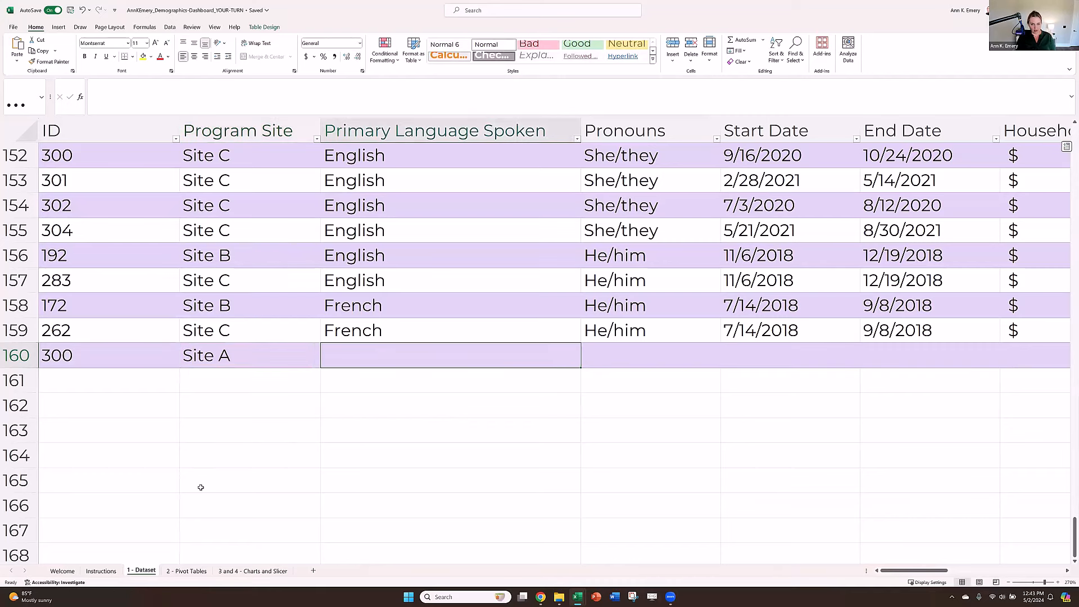
type("French")
key("Return")
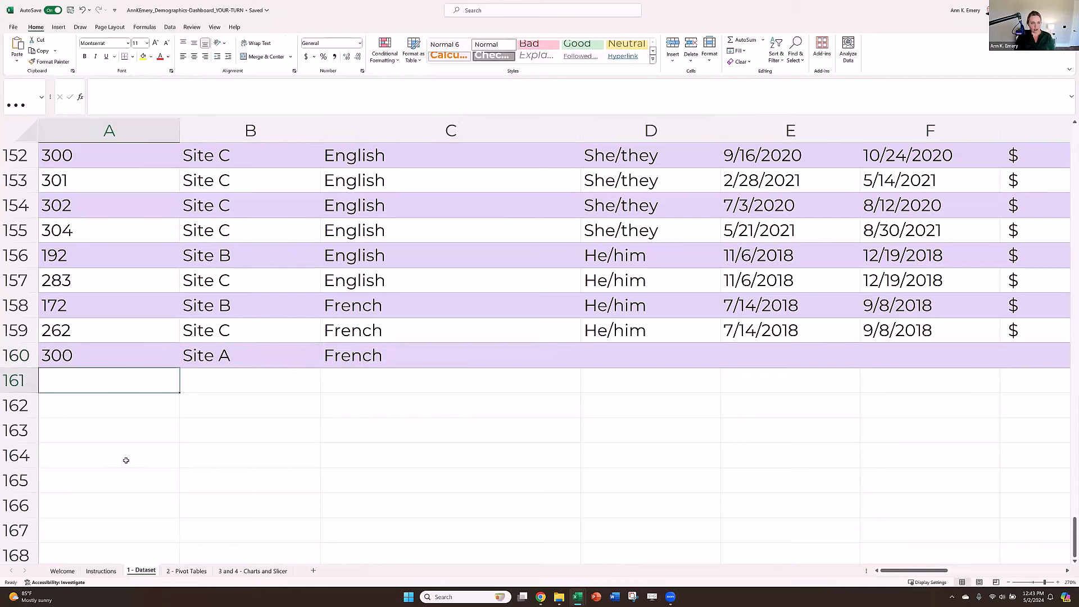
left_click(14, 355)
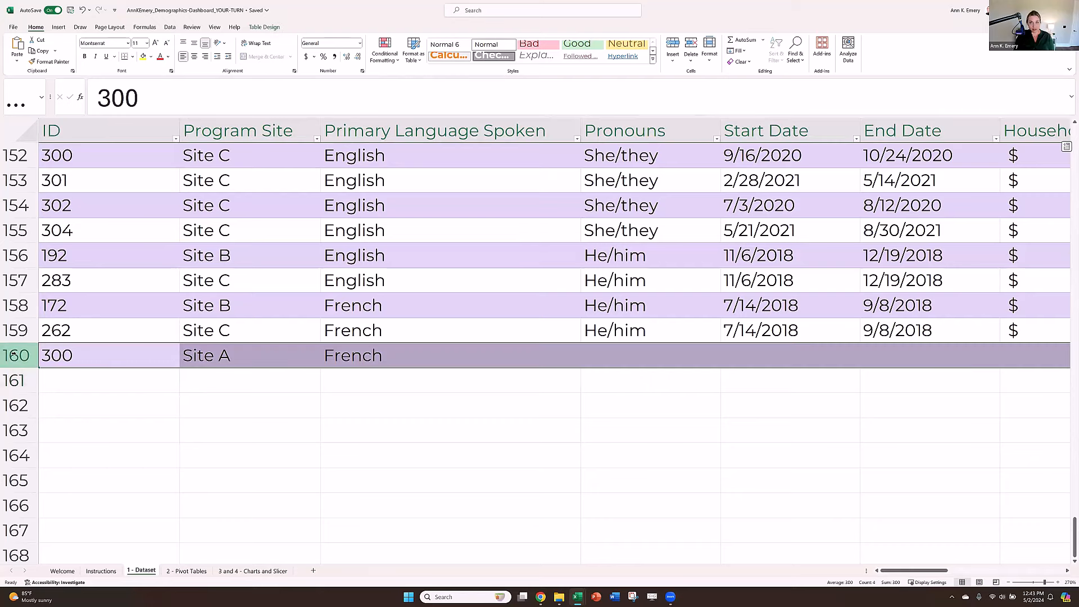
Step: Check whether the charts and language PivotTable include the new record, filtering to Site A and clearing the filter again
left_click(252, 570)
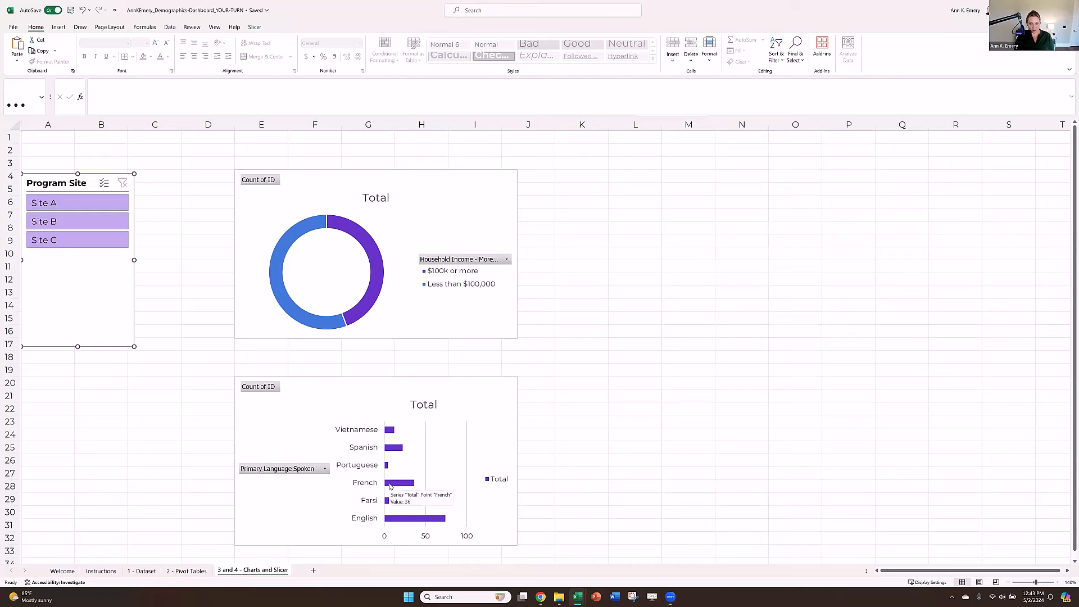
left_click(78, 204)
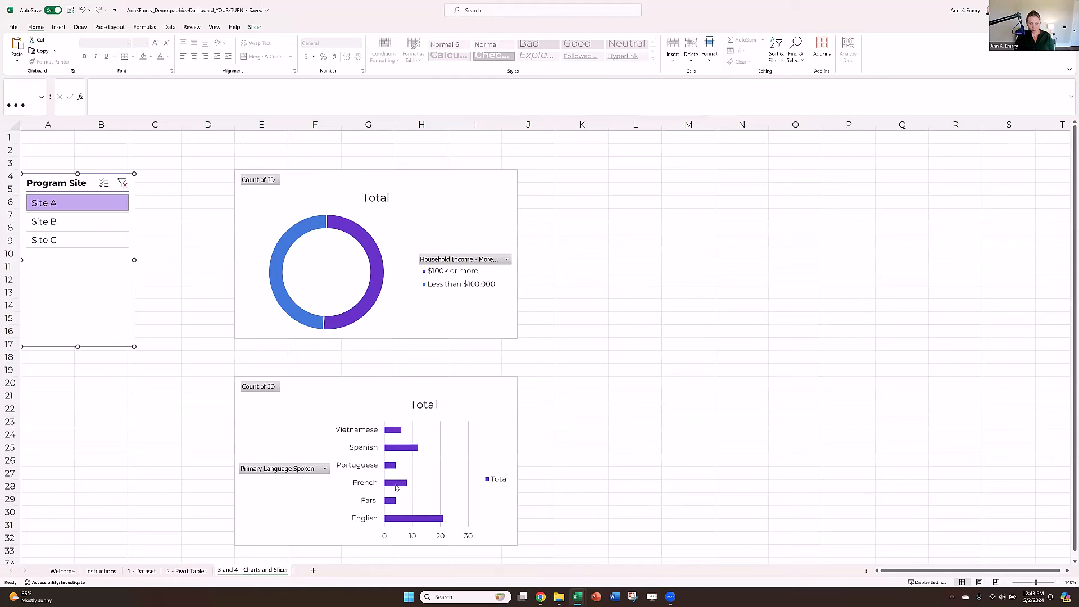
mouse_move(397, 488)
left_click(187, 571)
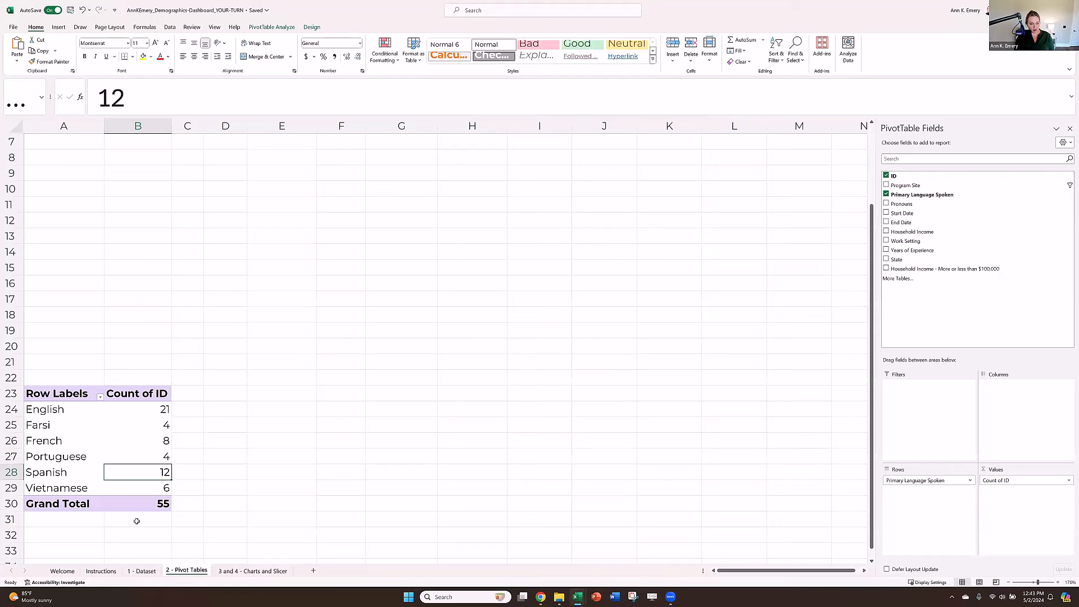
left_click(241, 572)
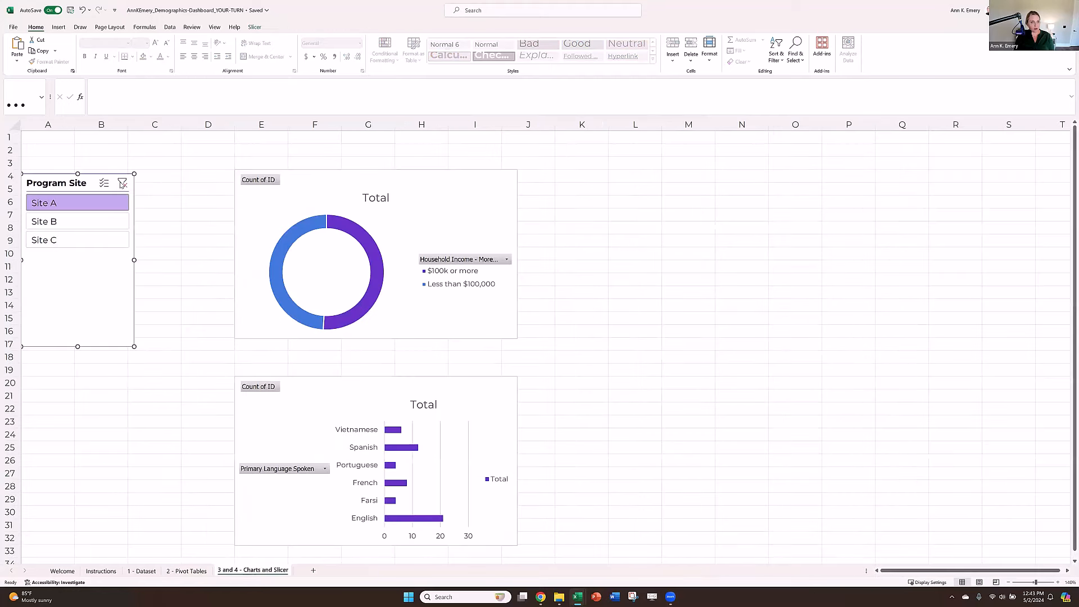
left_click(122, 184)
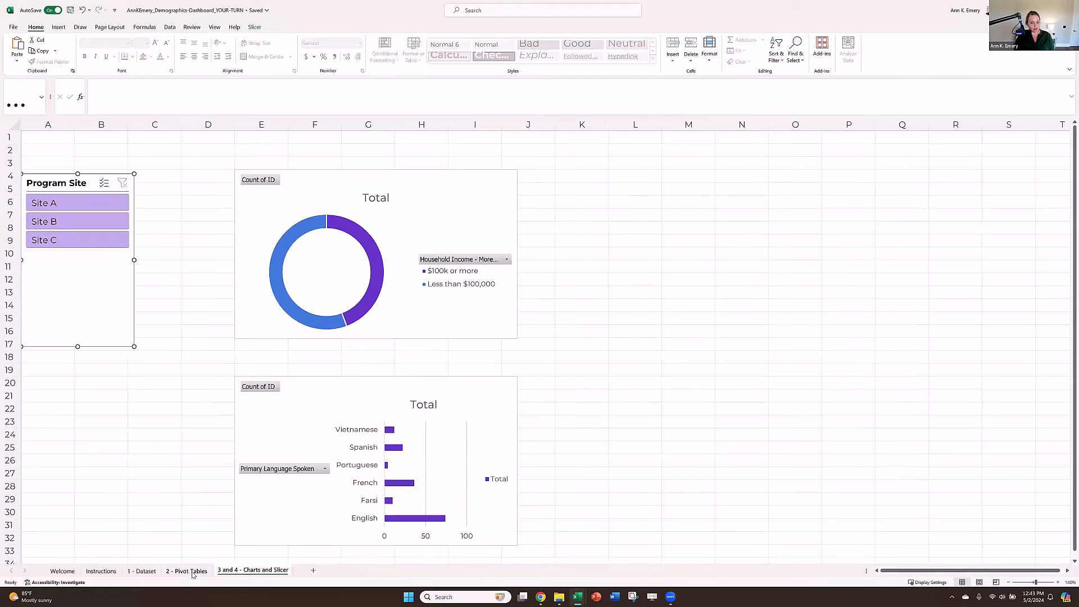
Step: Refresh all PivotTables in the workbook from the language PivotTable on the 2 - Pivot Tables sheet
left_click(188, 570)
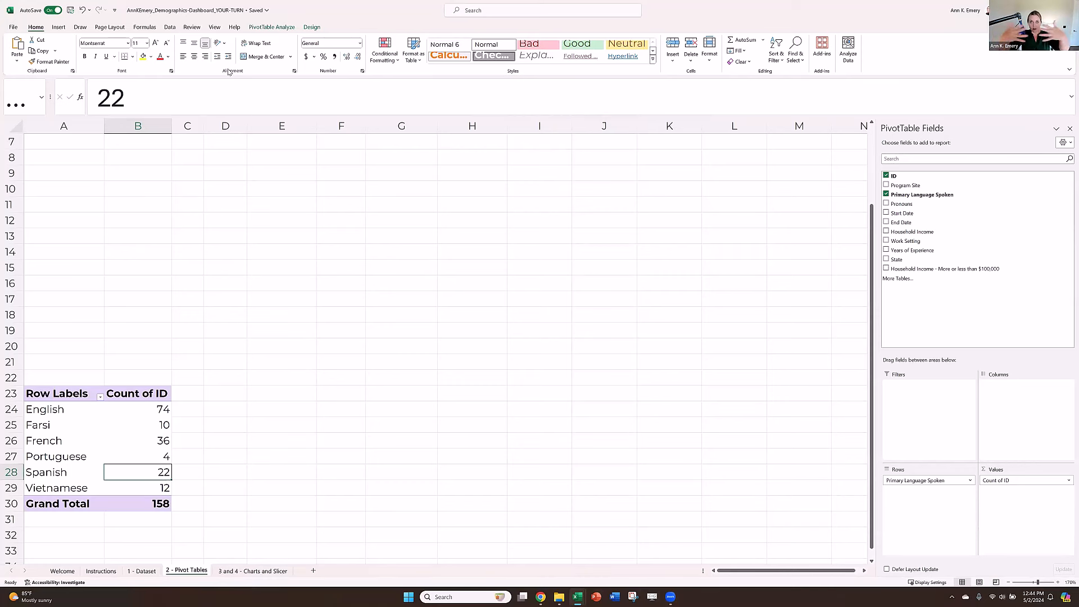
left_click(261, 24)
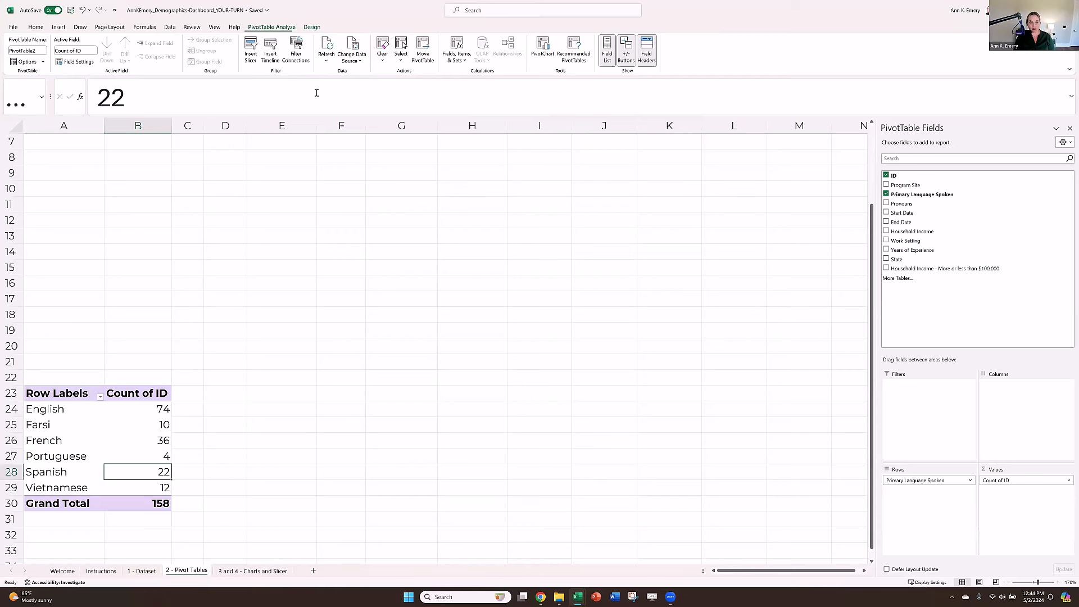
left_click(327, 61)
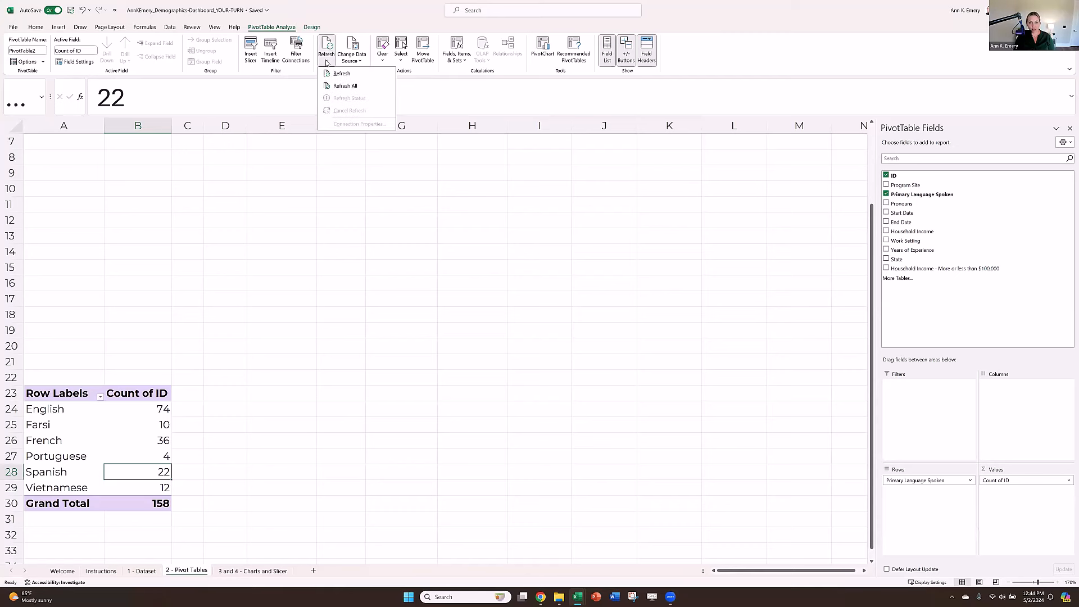
left_click(345, 86)
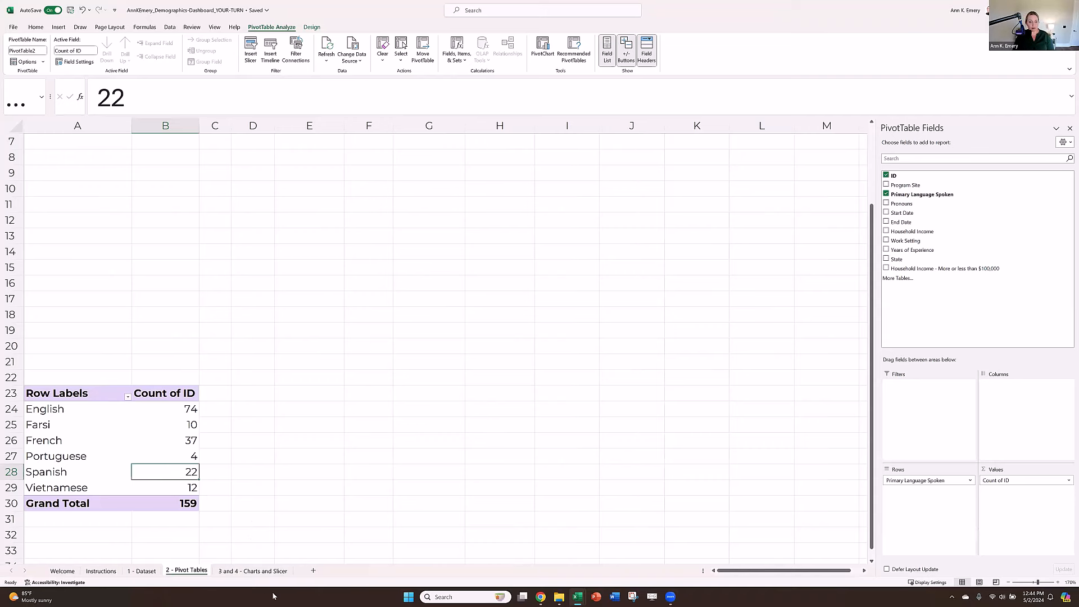
Step: Check the refreshed dashboard charts and language PivotTable against the new record in row 160 of the dataset
left_click(264, 572)
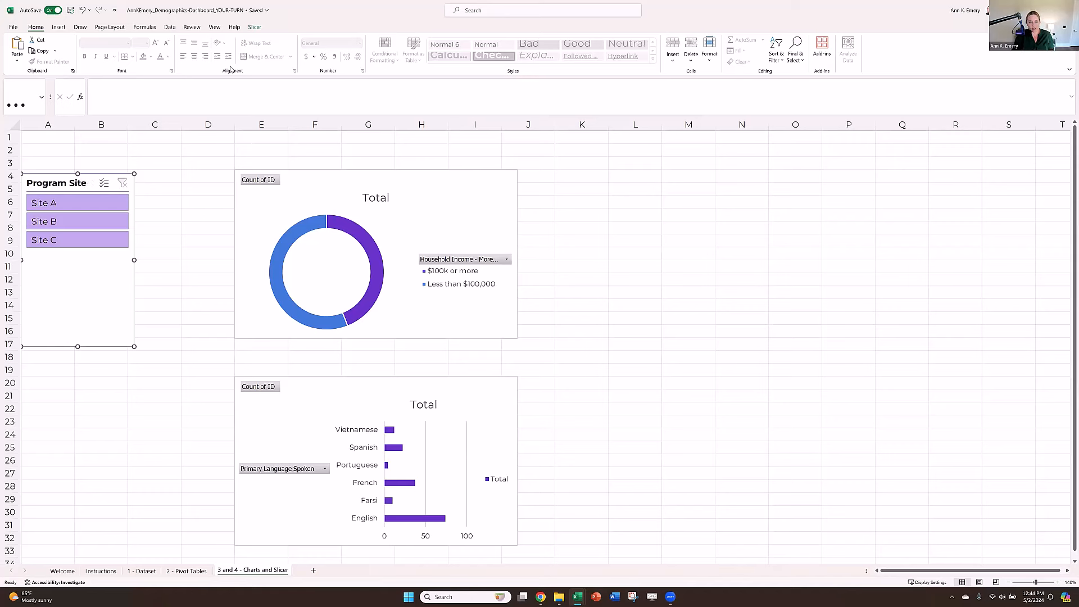
left_click(254, 27)
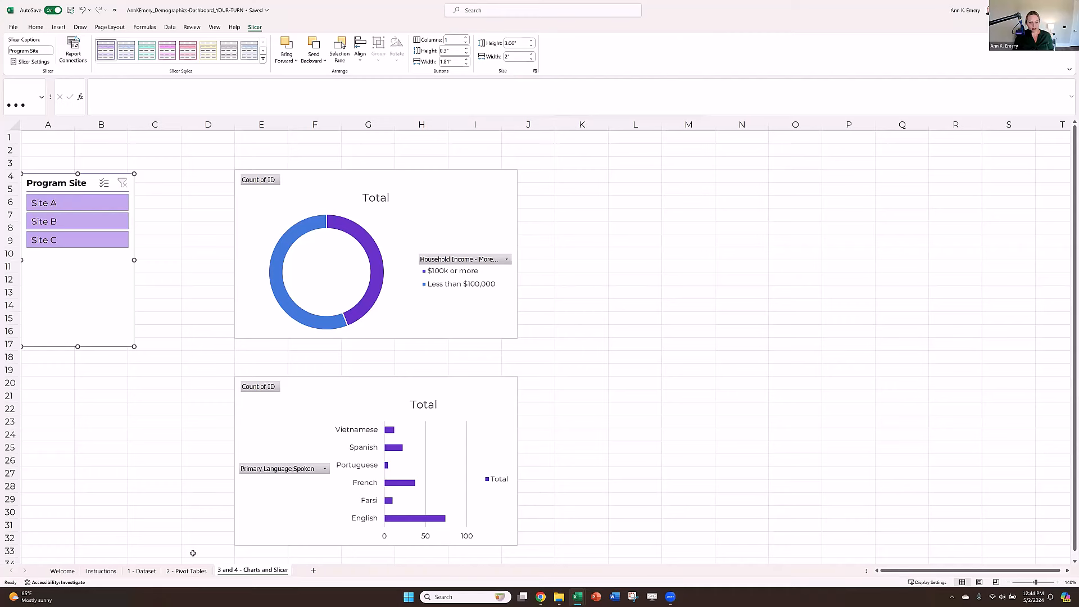
left_click(190, 571)
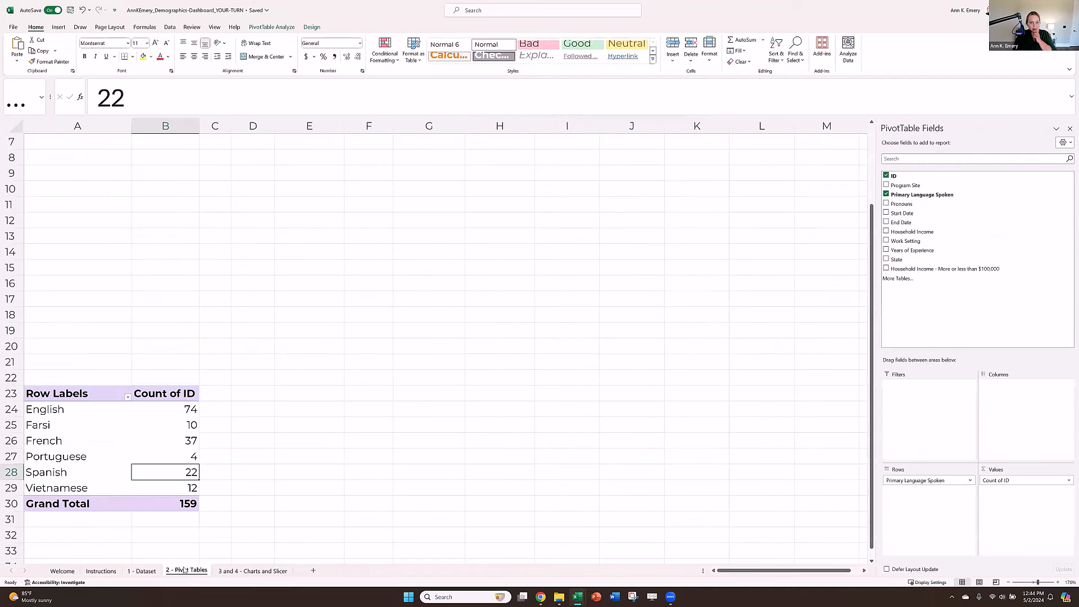
left_click(142, 571)
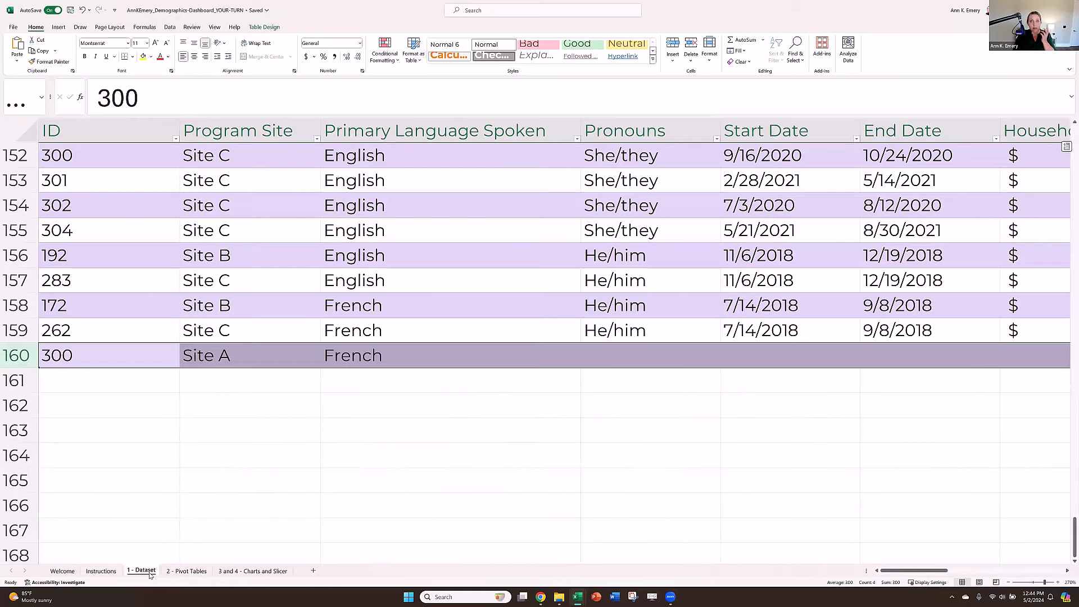
left_click(186, 570)
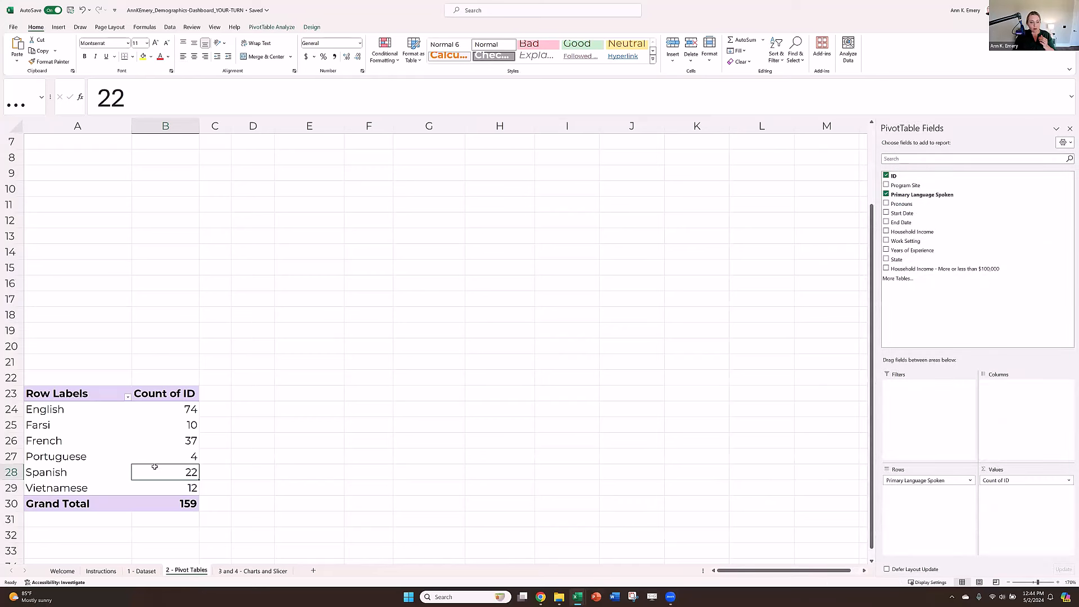
Step: Run Refresh All once more from the language PivotTable
left_click(281, 28)
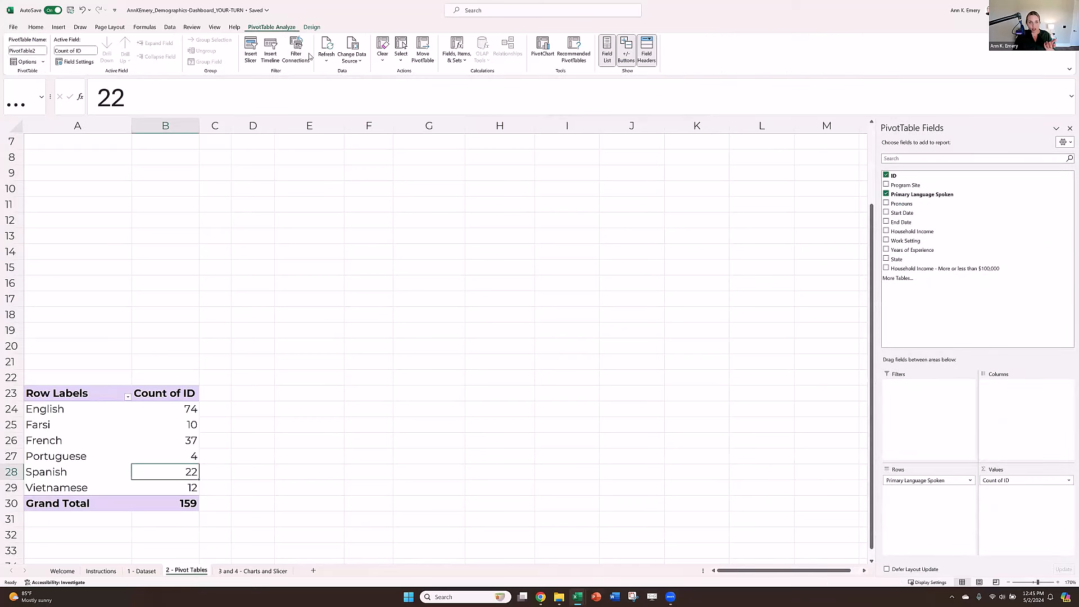
left_click(326, 61)
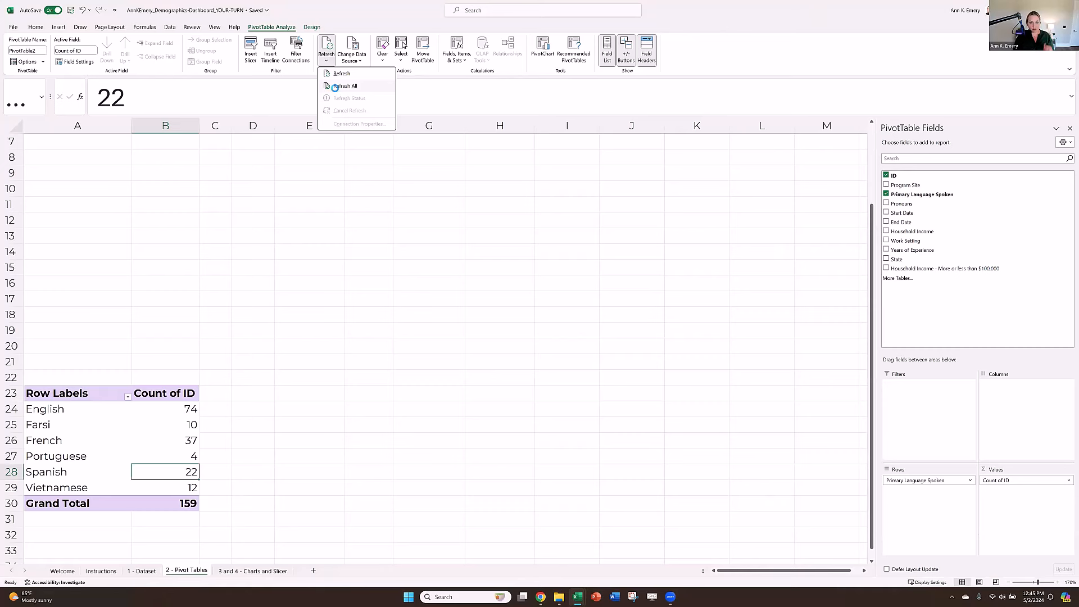
left_click(335, 86)
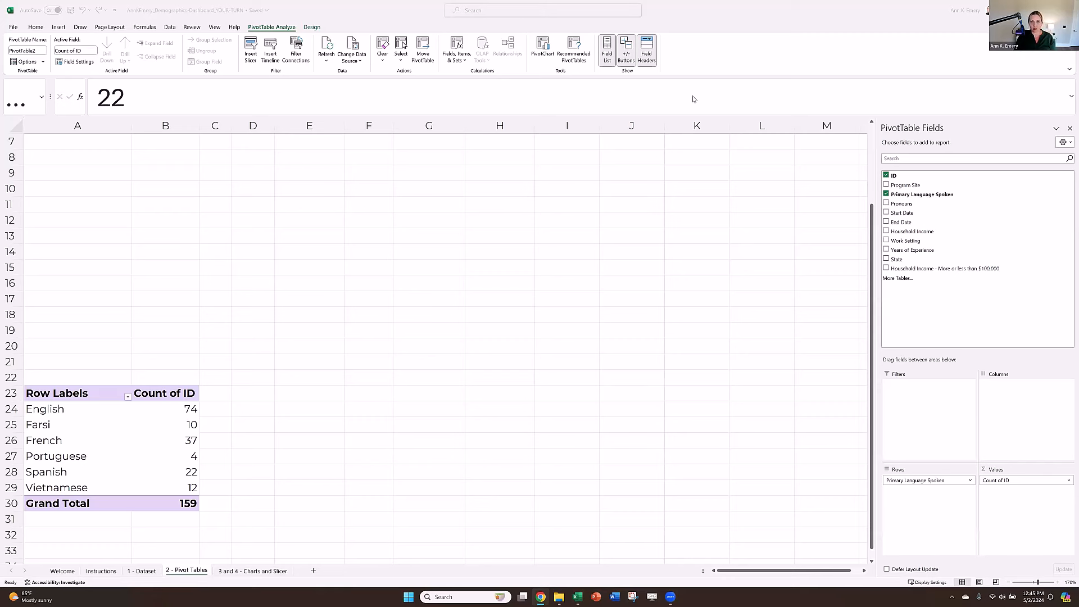
Step: Switch to Chrome and take the Demographics Dashboard product on Gumroad to checkout
key("alt+Tab")
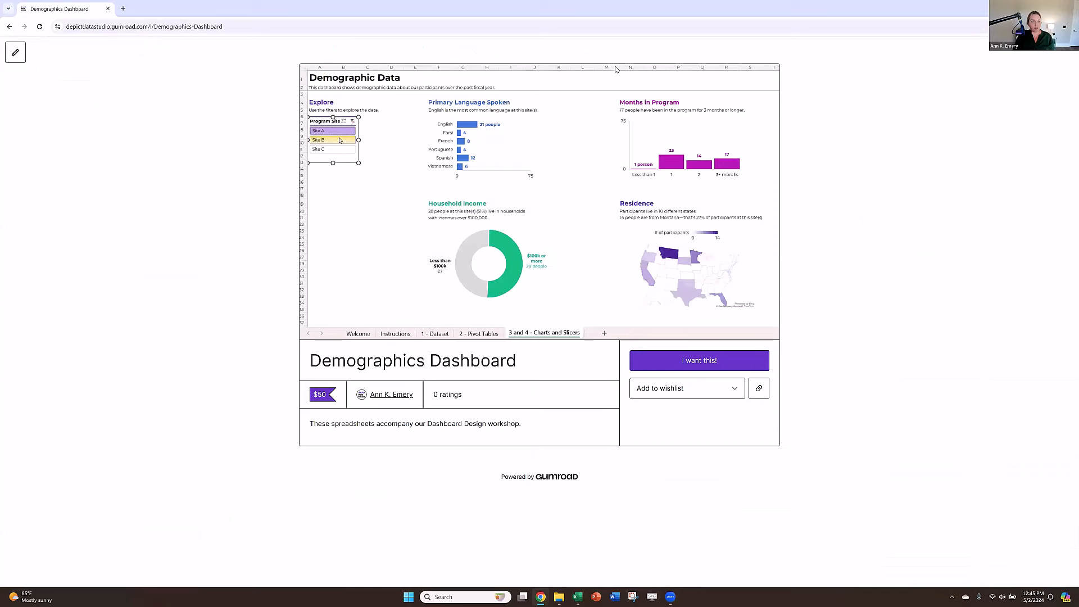
left_click(289, 26)
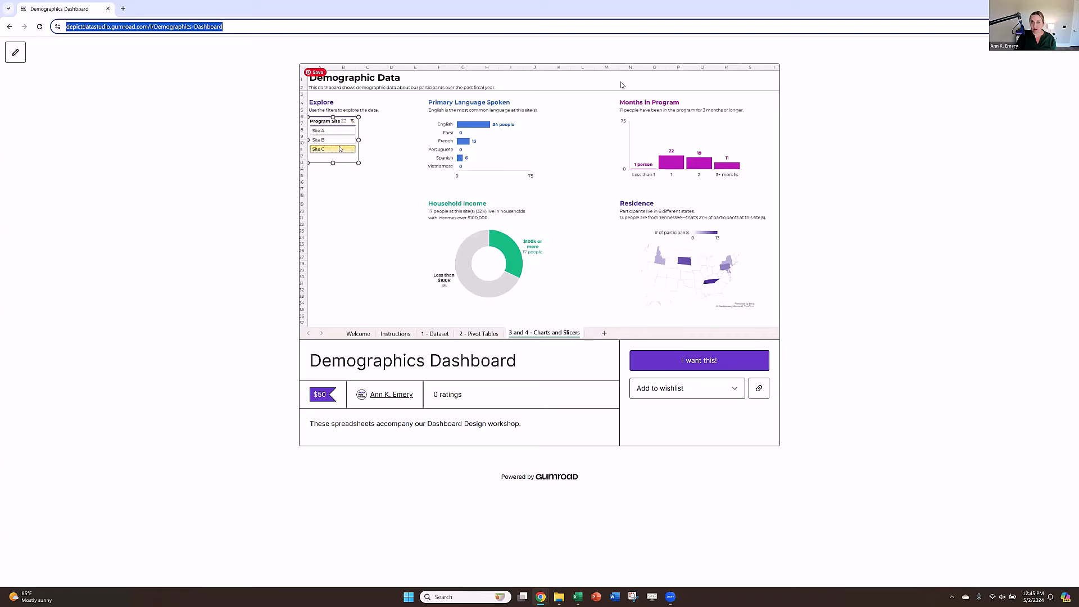
left_click(597, 59)
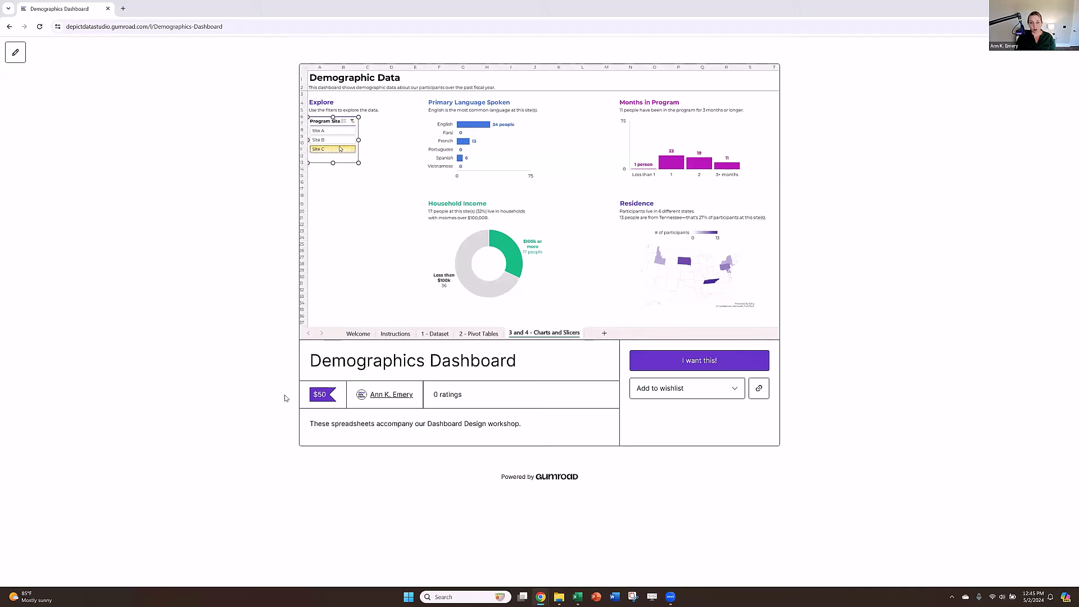
left_click(704, 359)
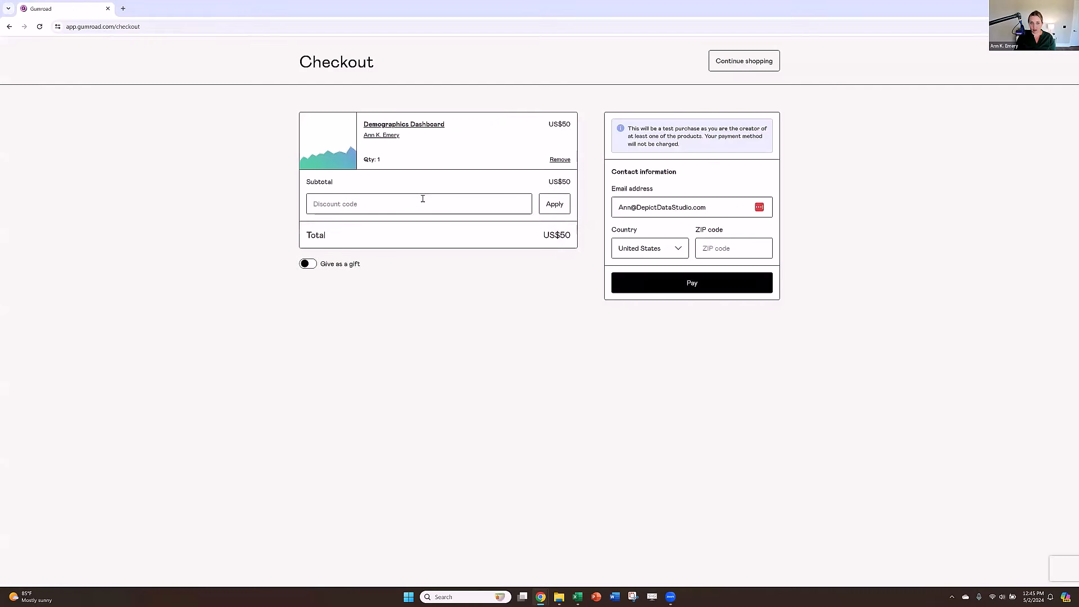
Step: Apply the discount code GOODTECHFEST to the Demographics Dashboard order
left_click(423, 204)
type("GO")
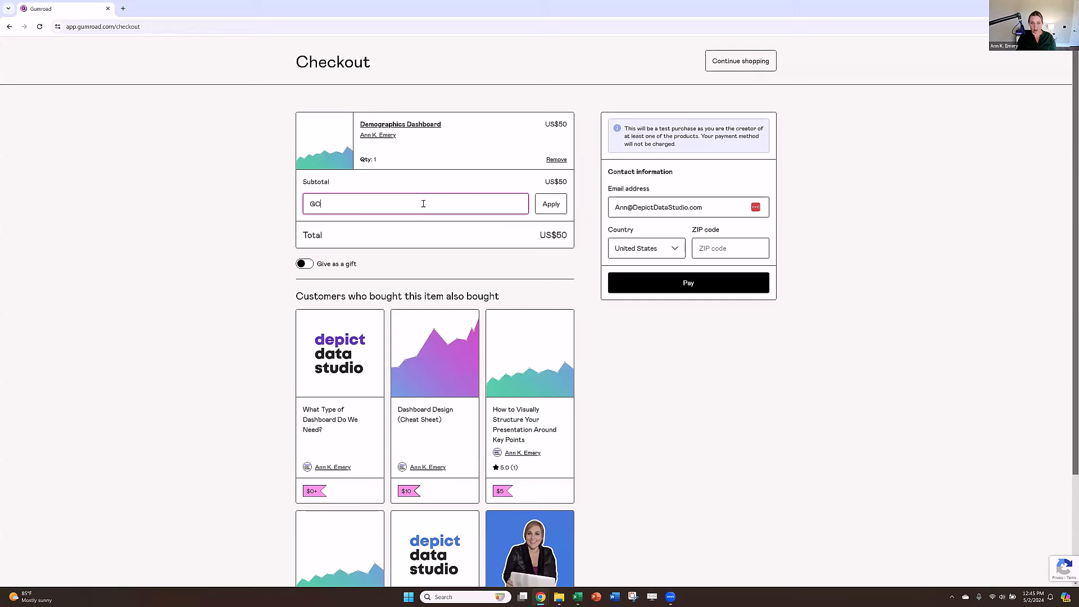
type("ODTECHFEST")
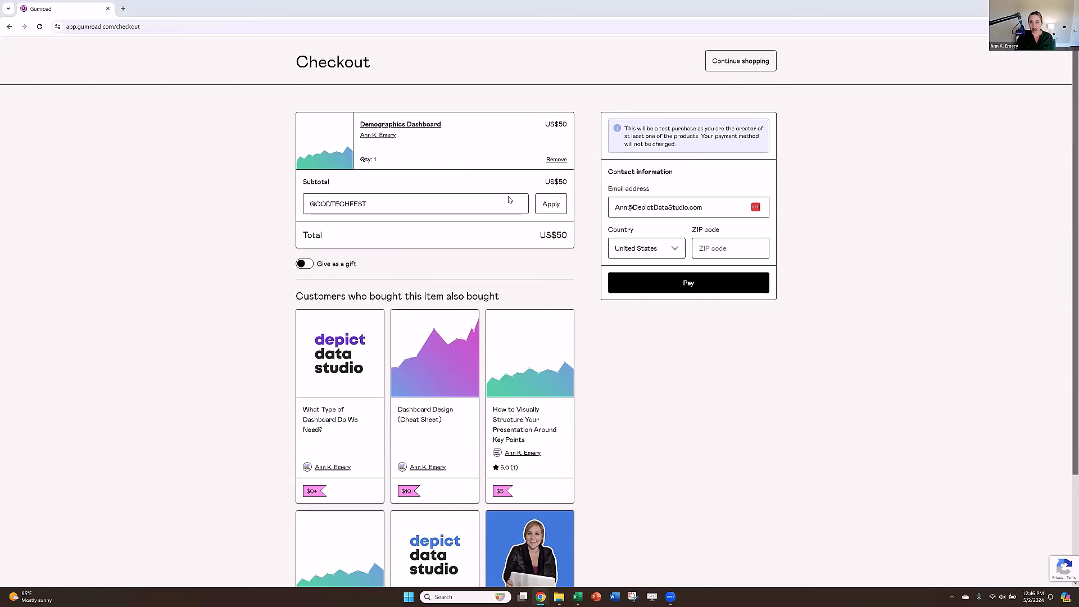
left_click(551, 204)
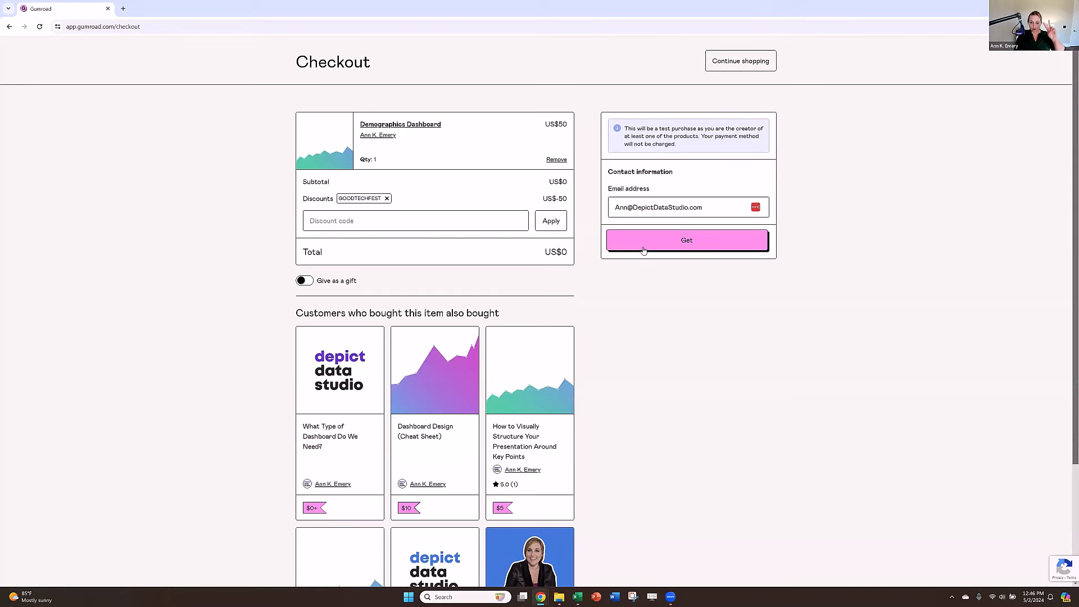
Step: Switch to the Demographics-Dashboard ANSWER-KEY workbook in Excel and show the Primary Language section of its 2 - Pivot Tables sheet
left_click(559, 596)
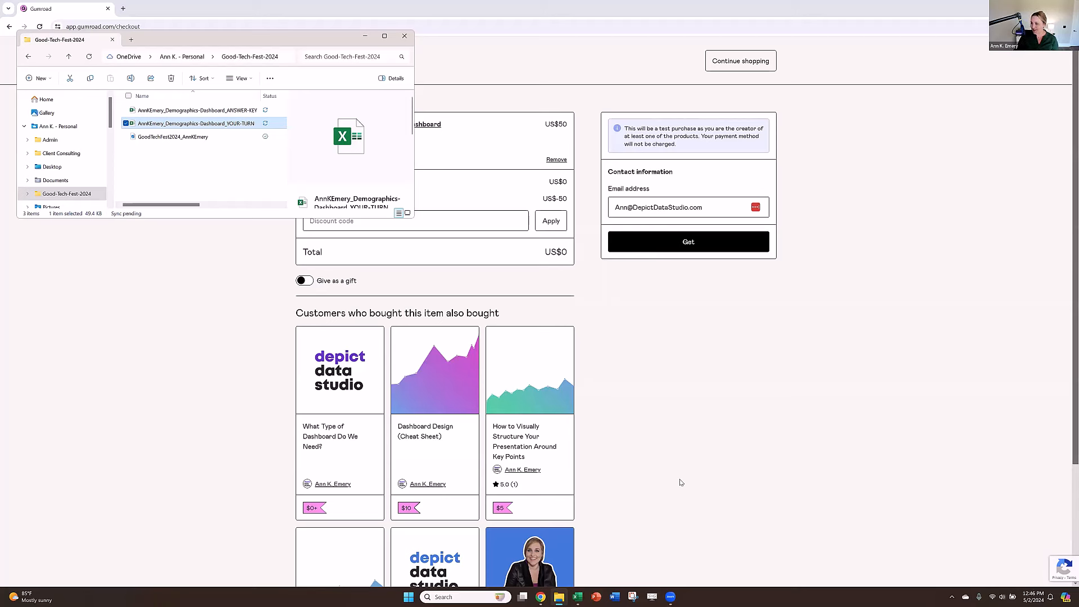
left_click(578, 596)
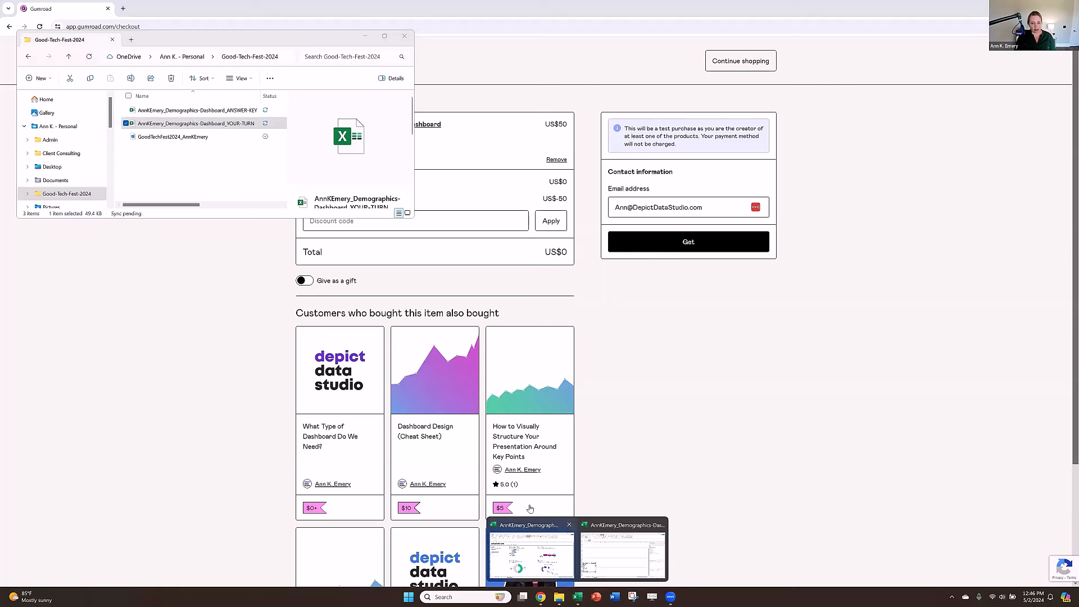
left_click(572, 522)
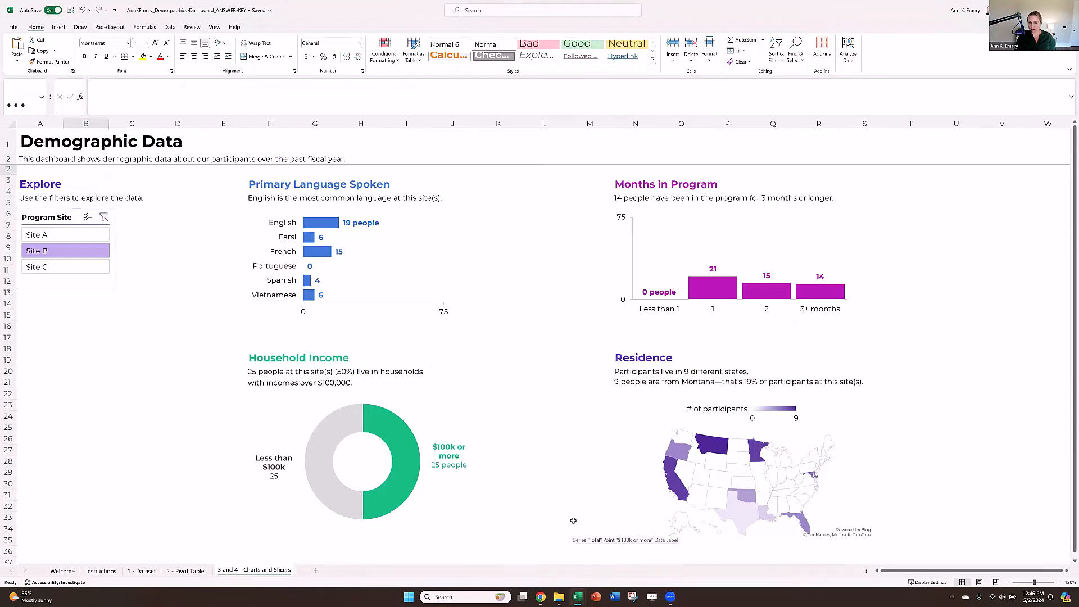
left_click(254, 197)
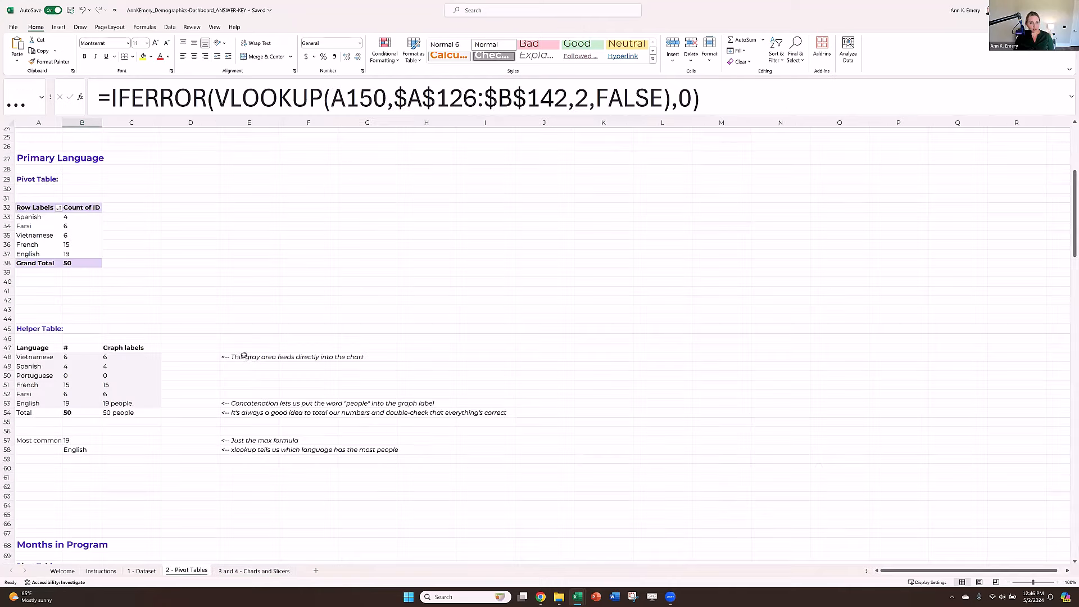
Step: Read the notes beside the Primary Language helper table on the chart source area, label concatenation and totals, enlarged for legibility
left_click(243, 358)
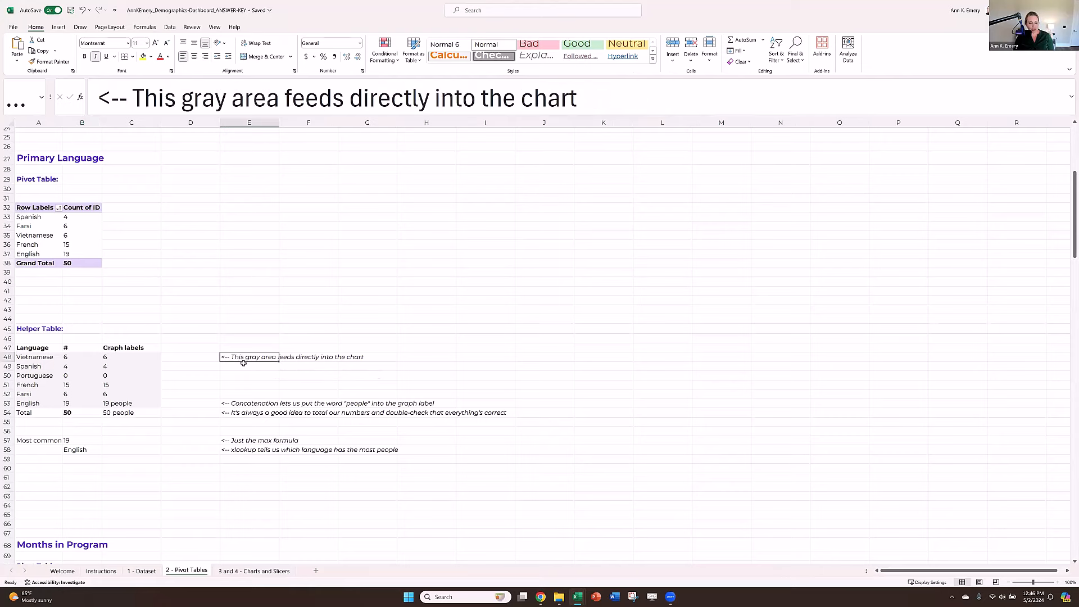
left_click(256, 405)
left_click(275, 413)
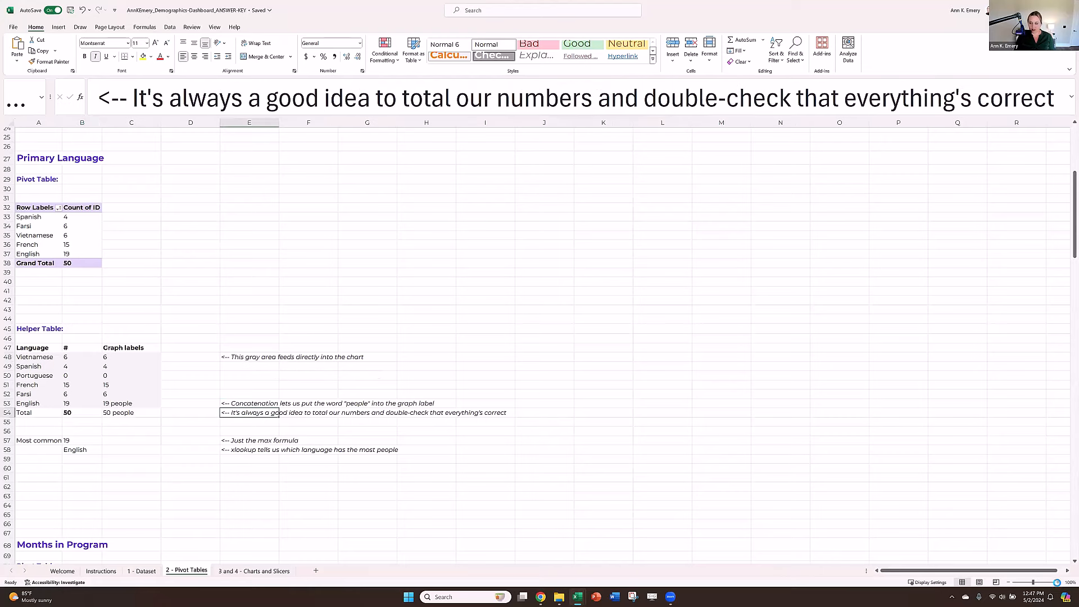
left_click(1056, 582)
left_click(1057, 582)
left_click(1057, 582)
left_click(1057, 582)
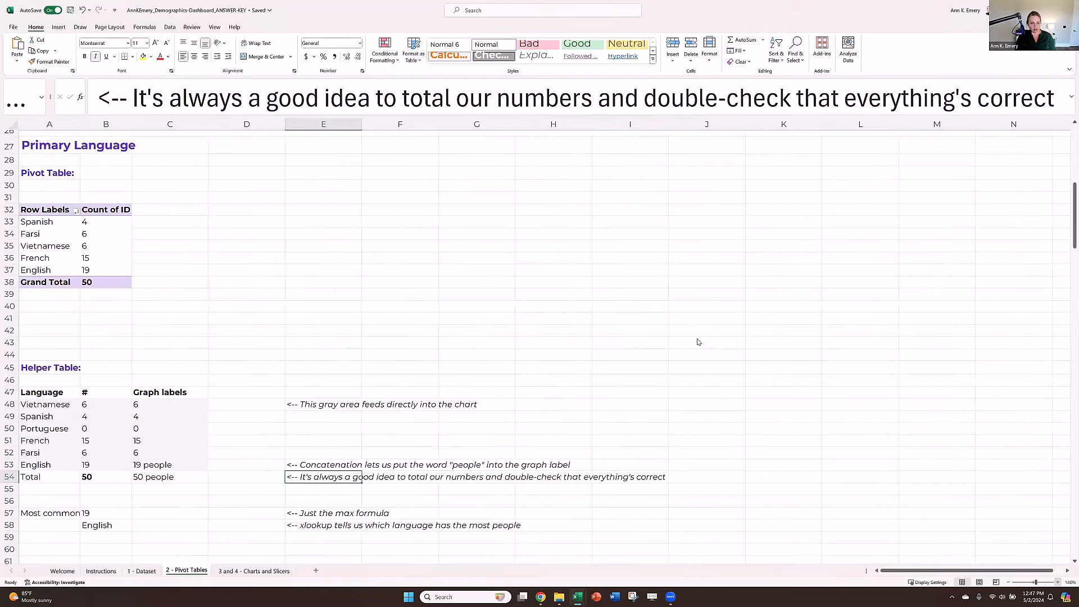
scroll(697, 342, "up", 1)
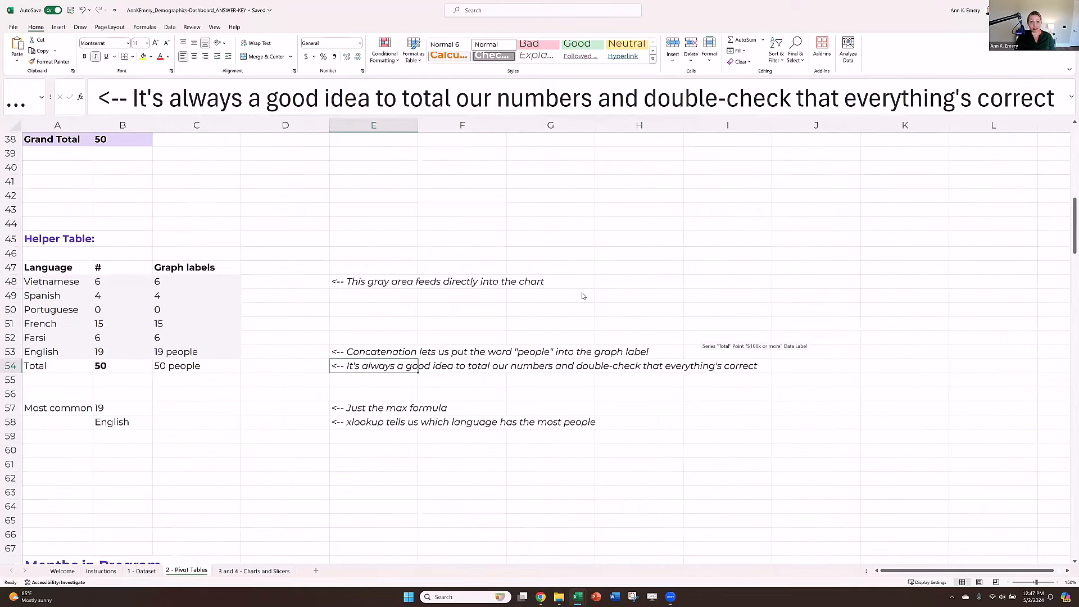
scroll(427, 288, "down", 2)
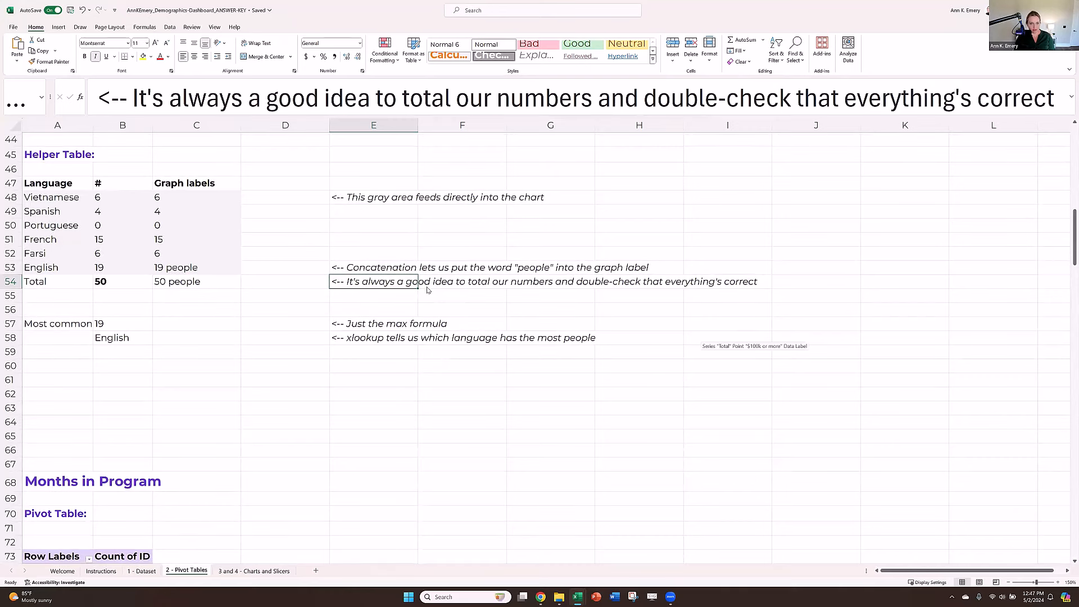
Step: Examine the Most common notes in E57 and E58 and the formulas in B58 and B57
left_click(375, 325)
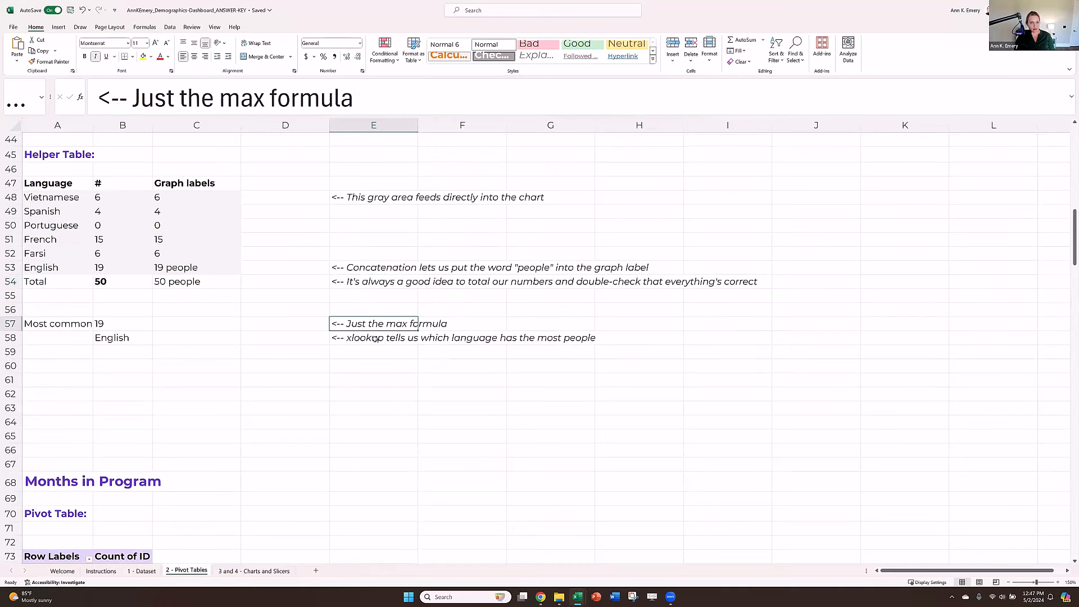
left_click(375, 338)
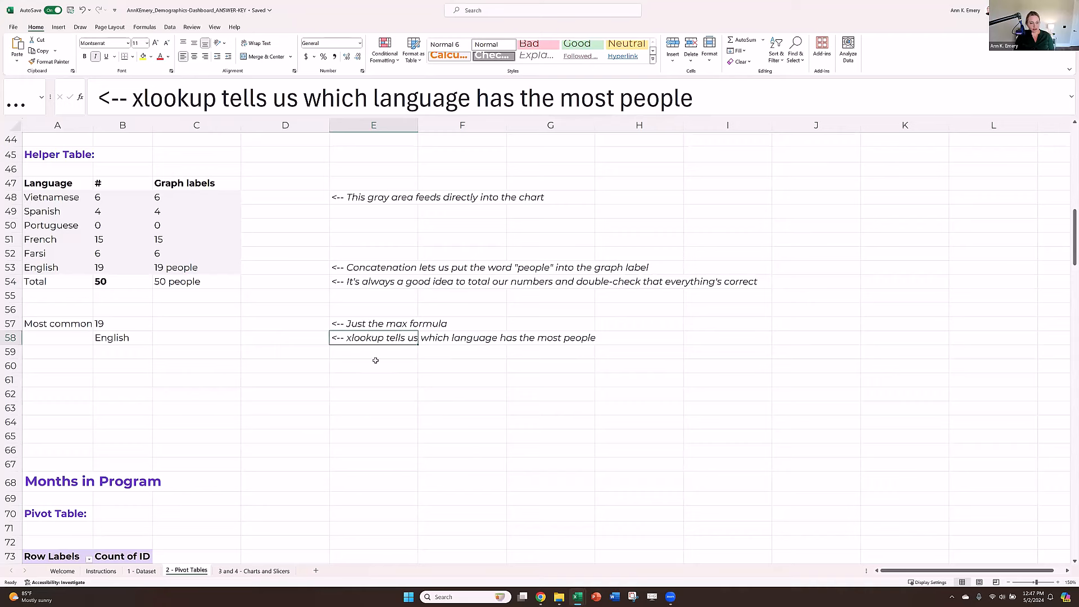
scroll(118, 253, "down", 2)
left_click(119, 250)
left_click(119, 237)
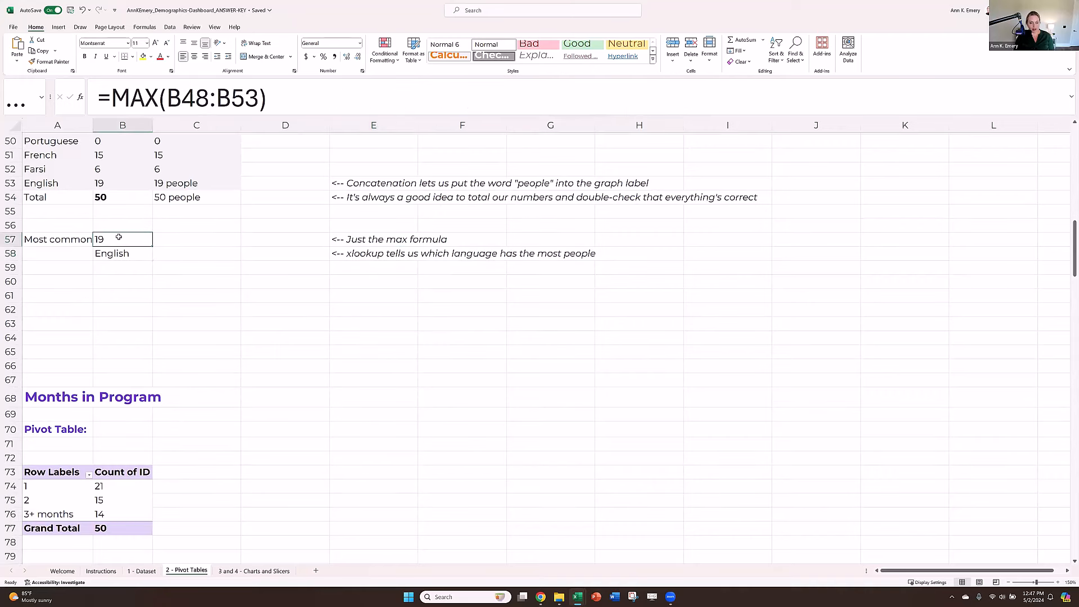